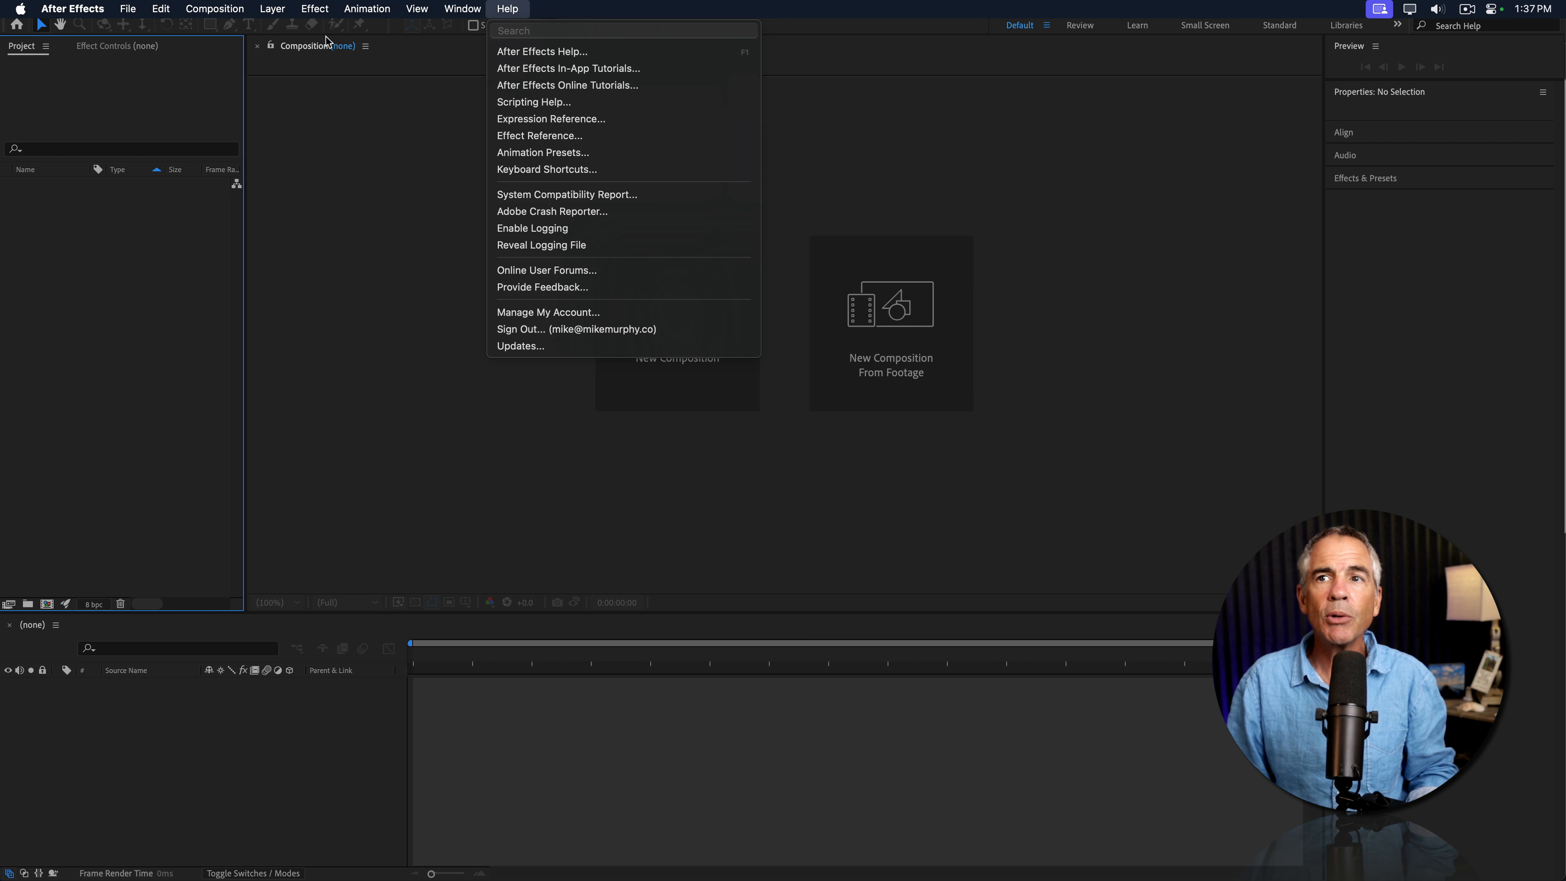
pyautogui.moveTo(306, 3)
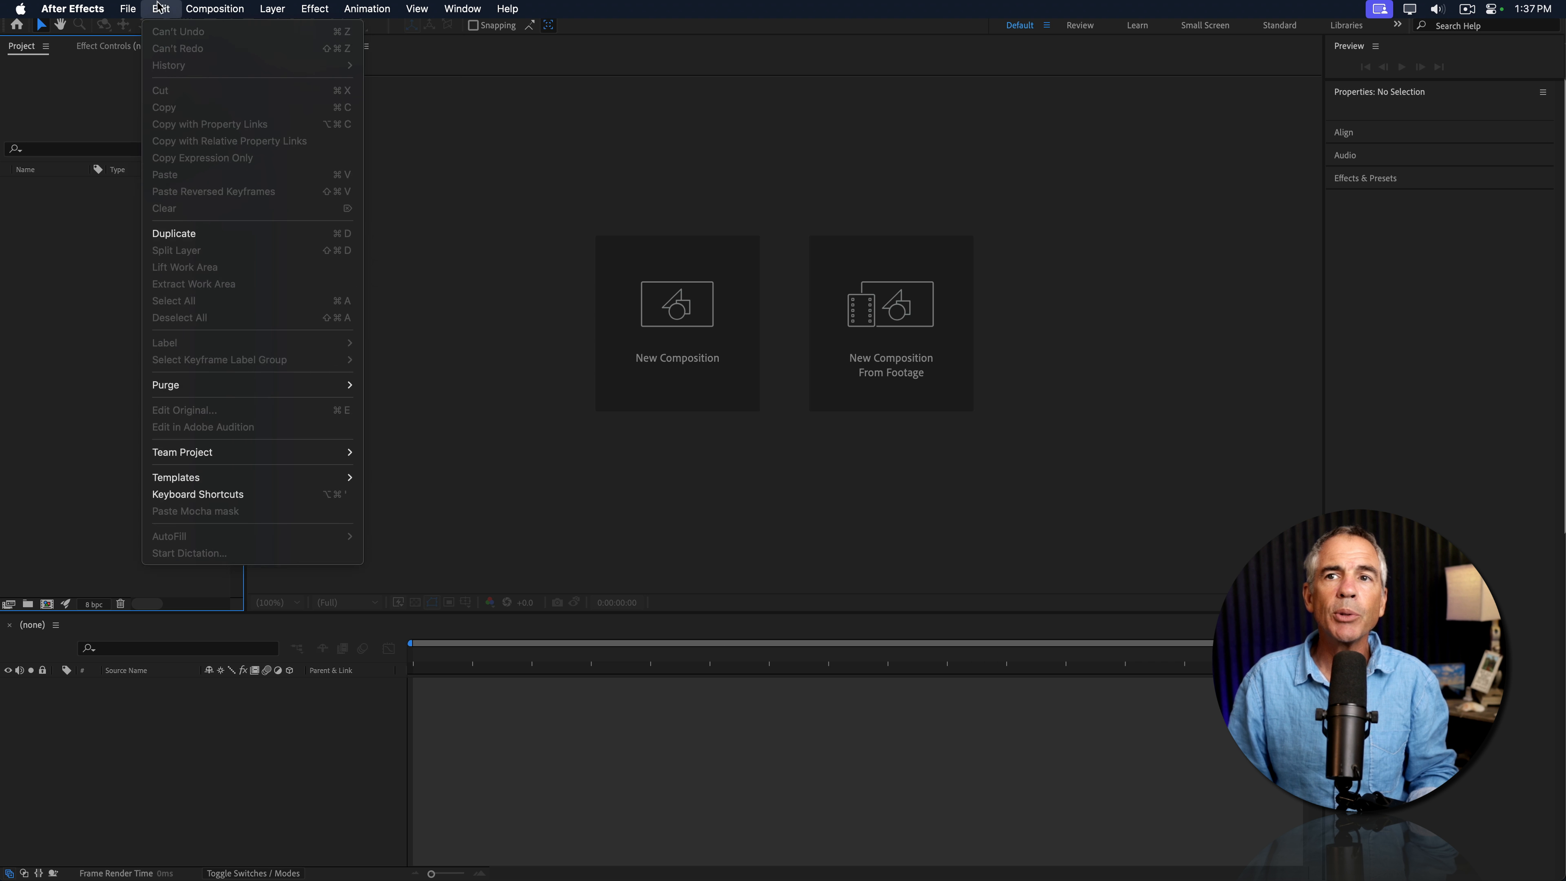
pyautogui.moveTo(161, 8)
pyautogui.click(197, 494)
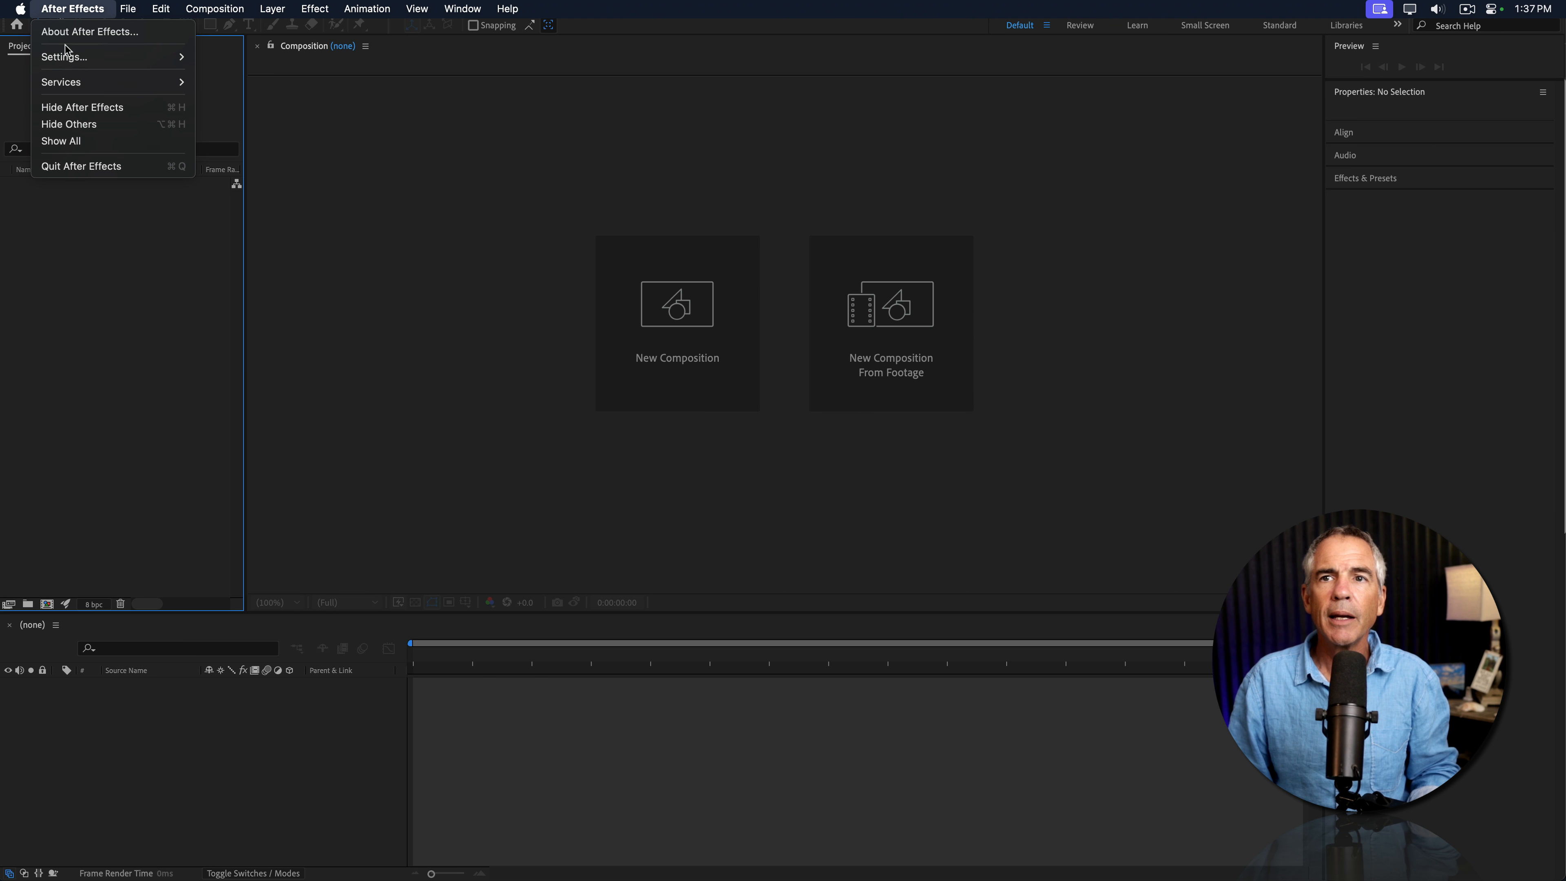
pyautogui.moveTo(66, 56)
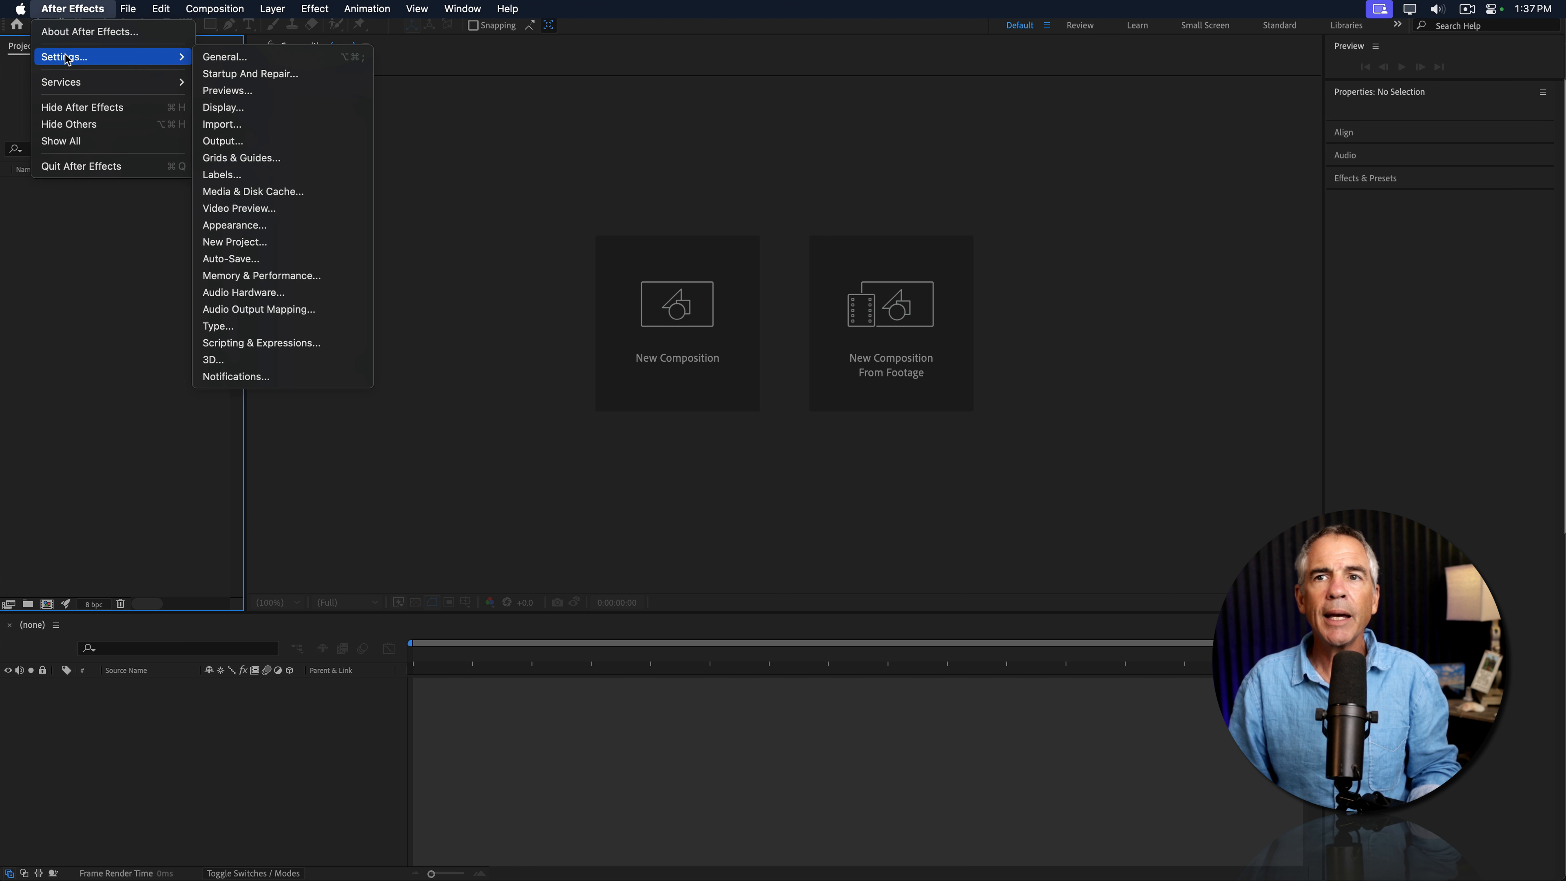
pyautogui.click(253, 56)
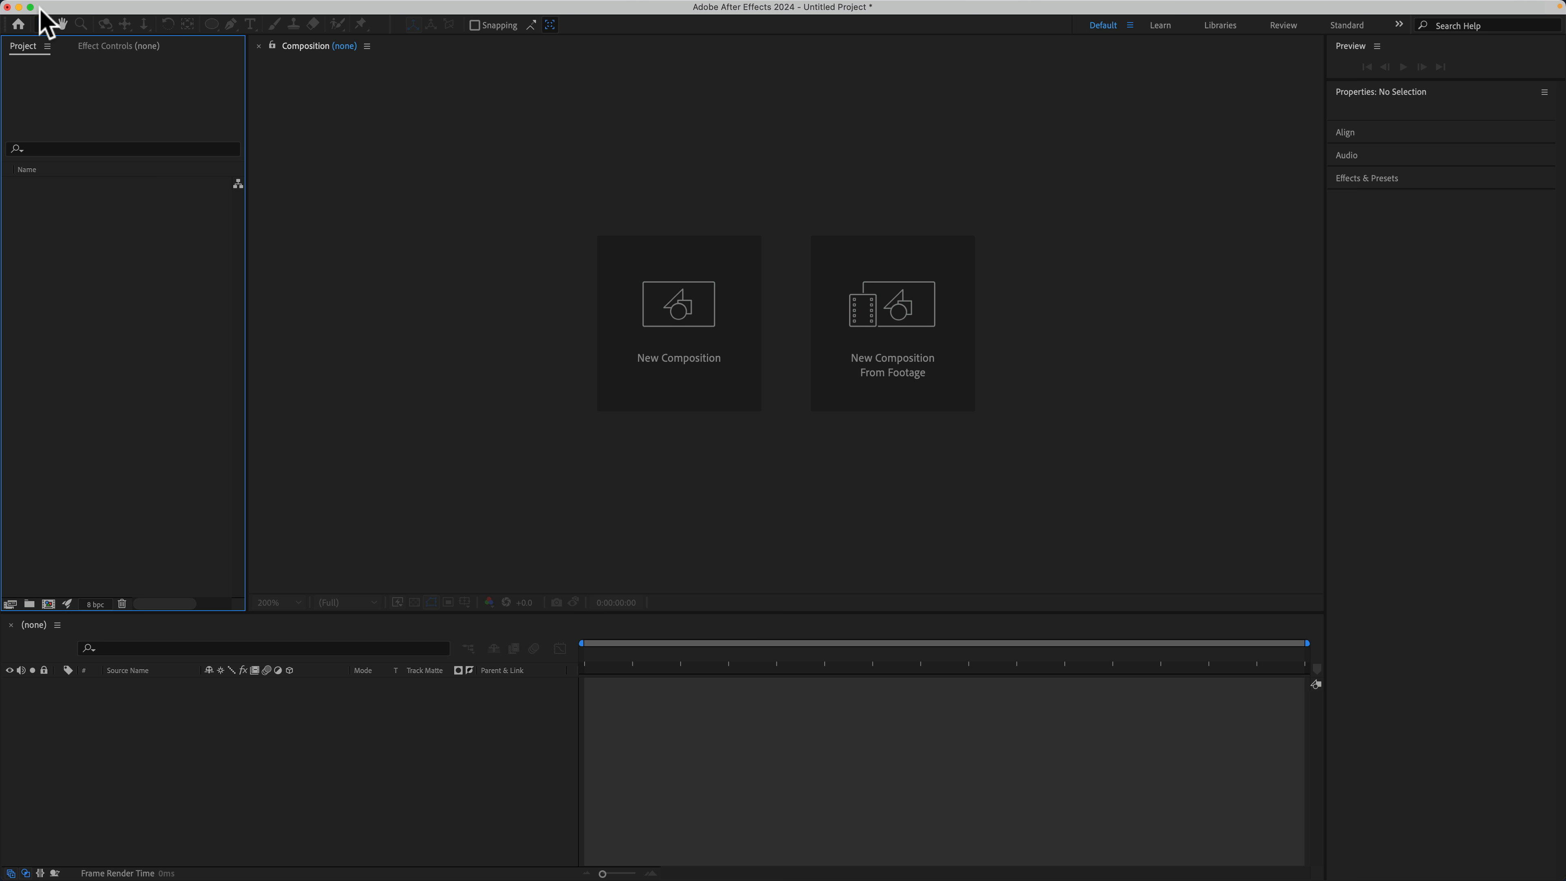
pyautogui.moveTo(49, 13)
pyautogui.click(128, 9)
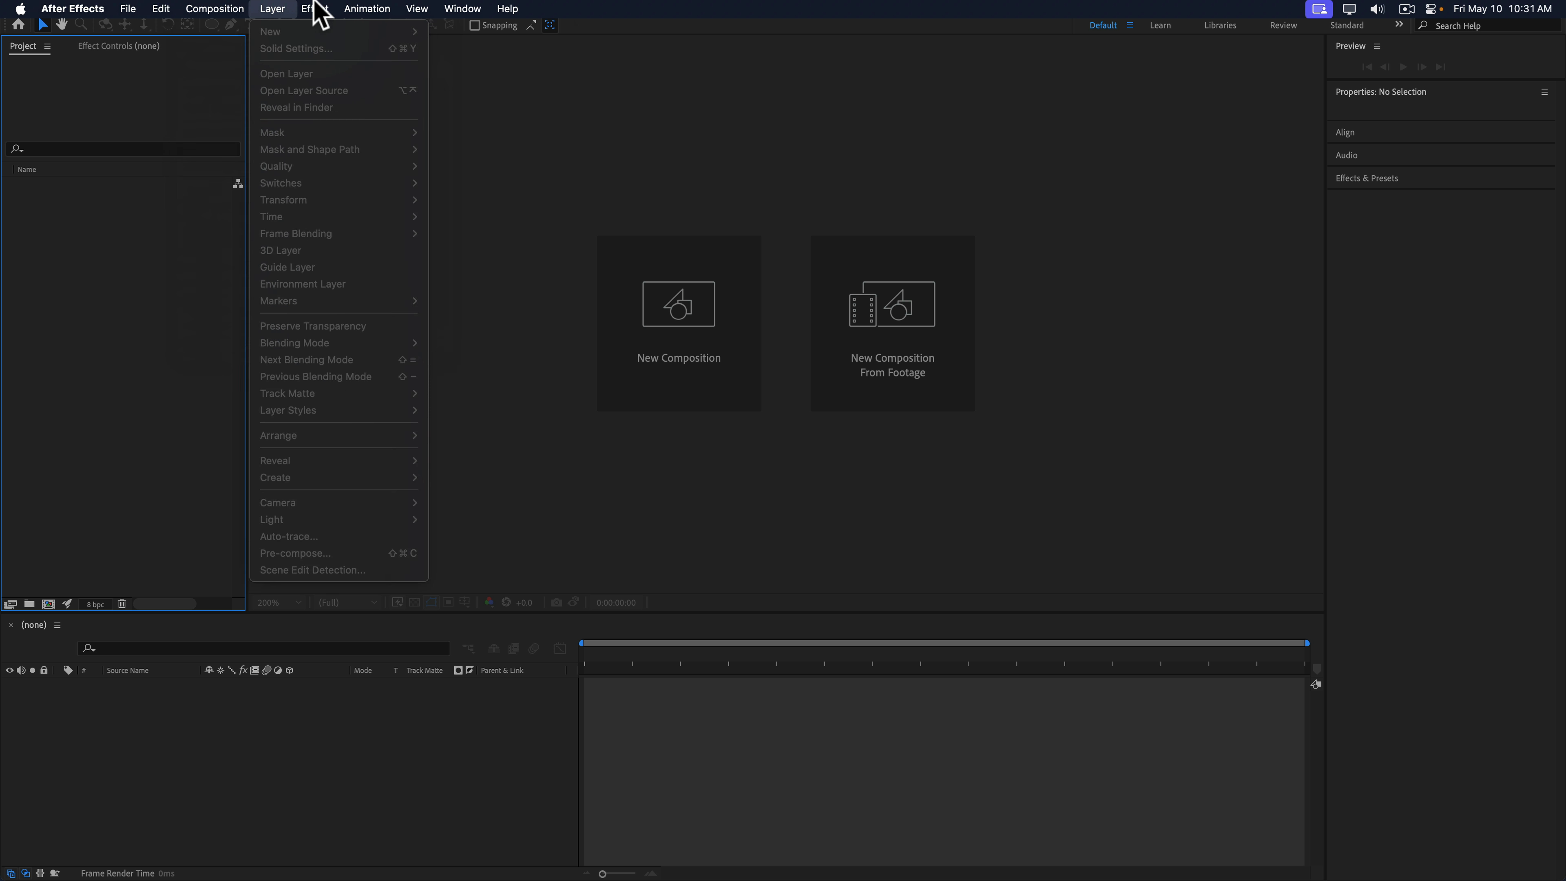
pyautogui.moveTo(518, 4)
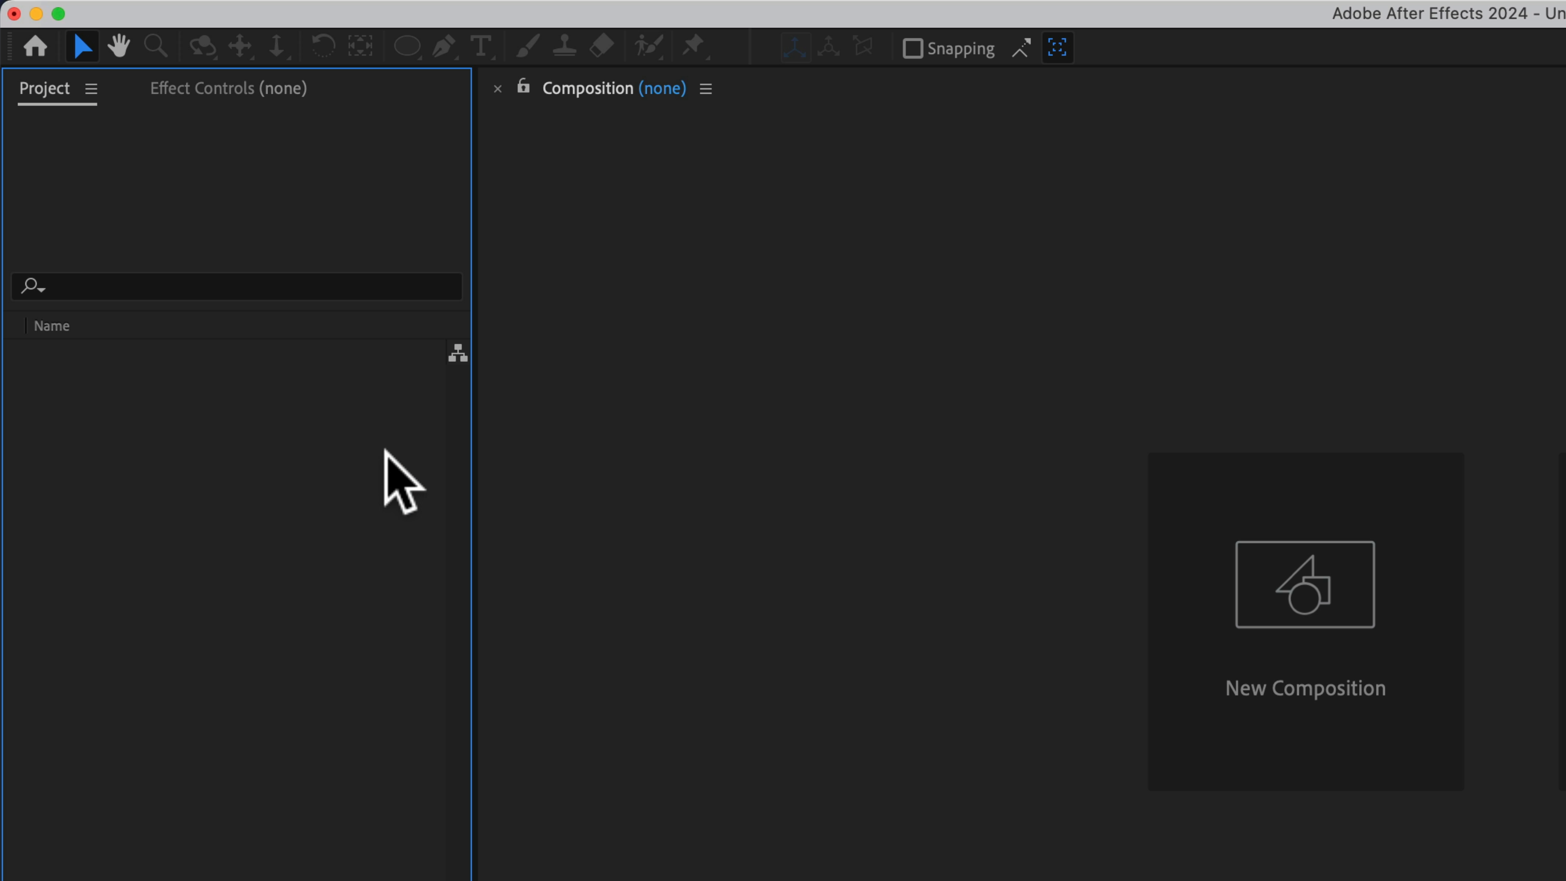
pyautogui.rightClick(134, 421)
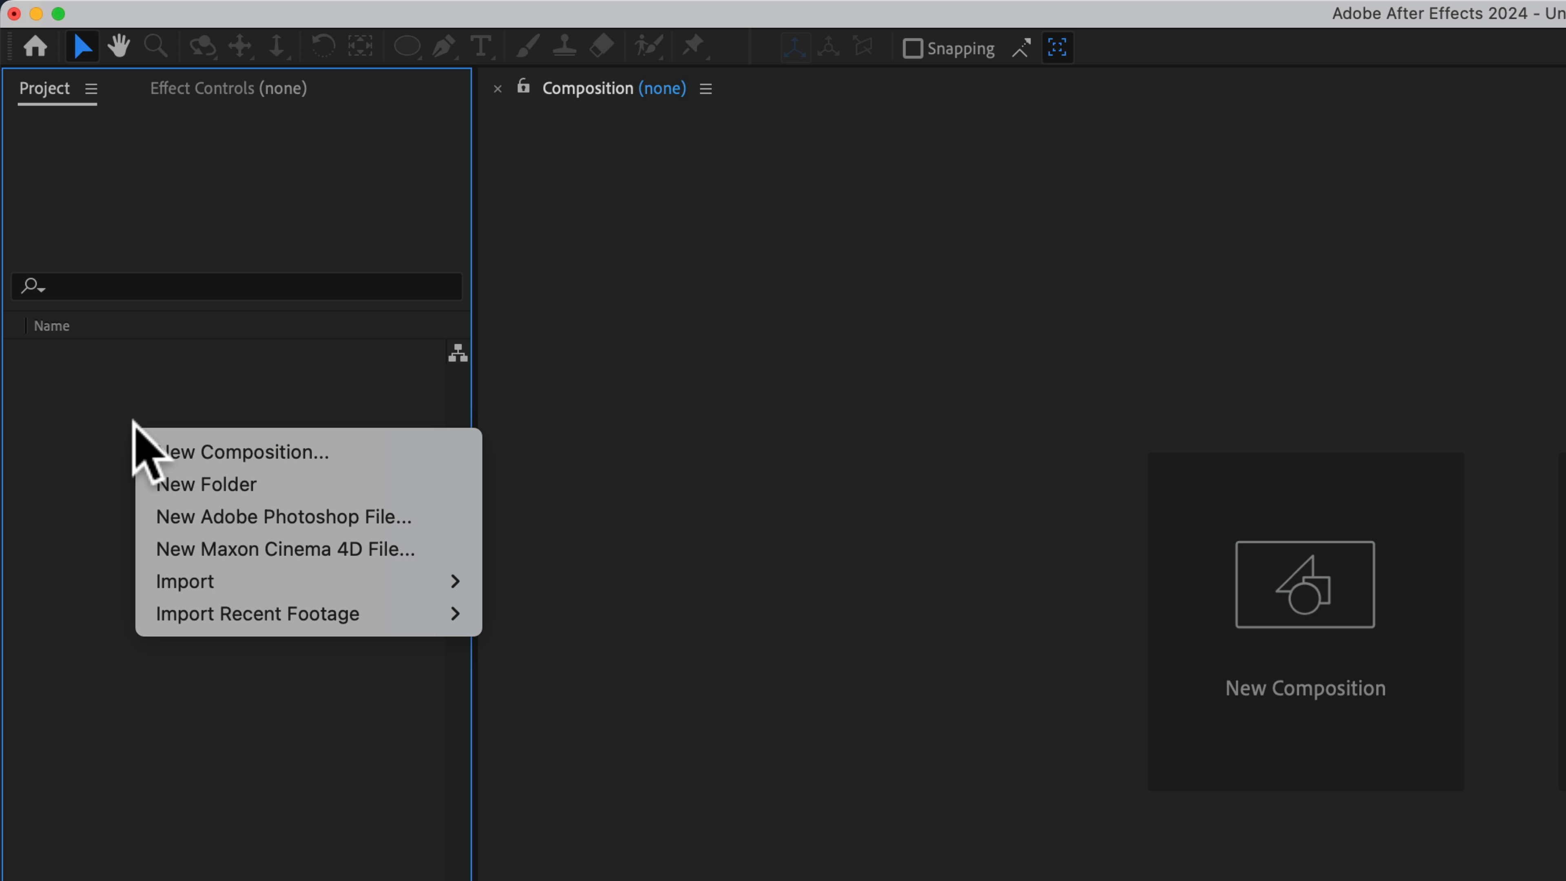
pyautogui.click(133, 421)
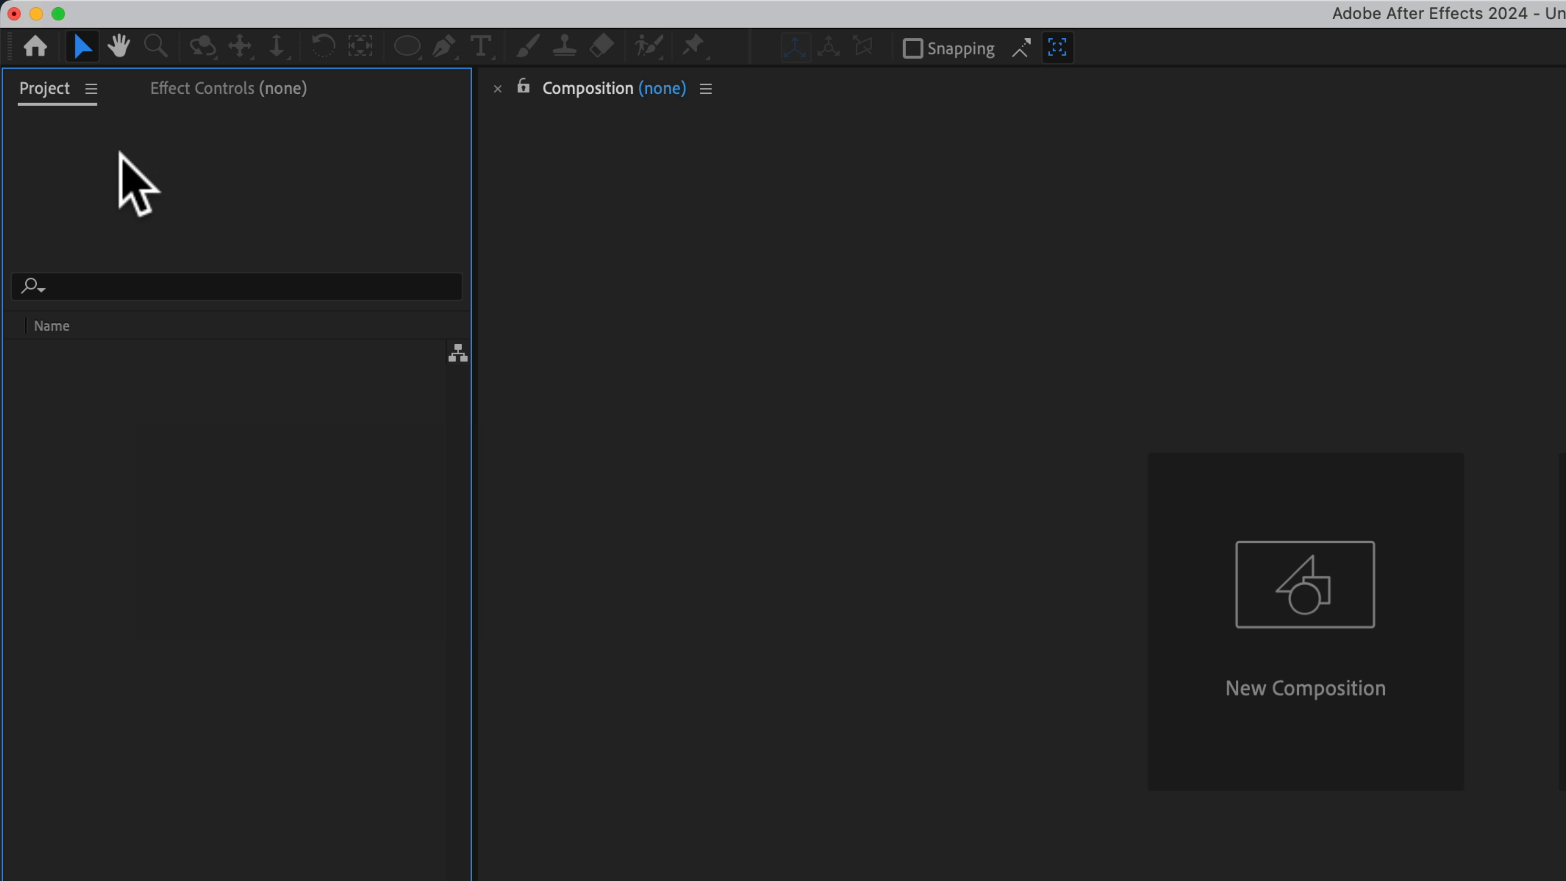
pyautogui.click(92, 89)
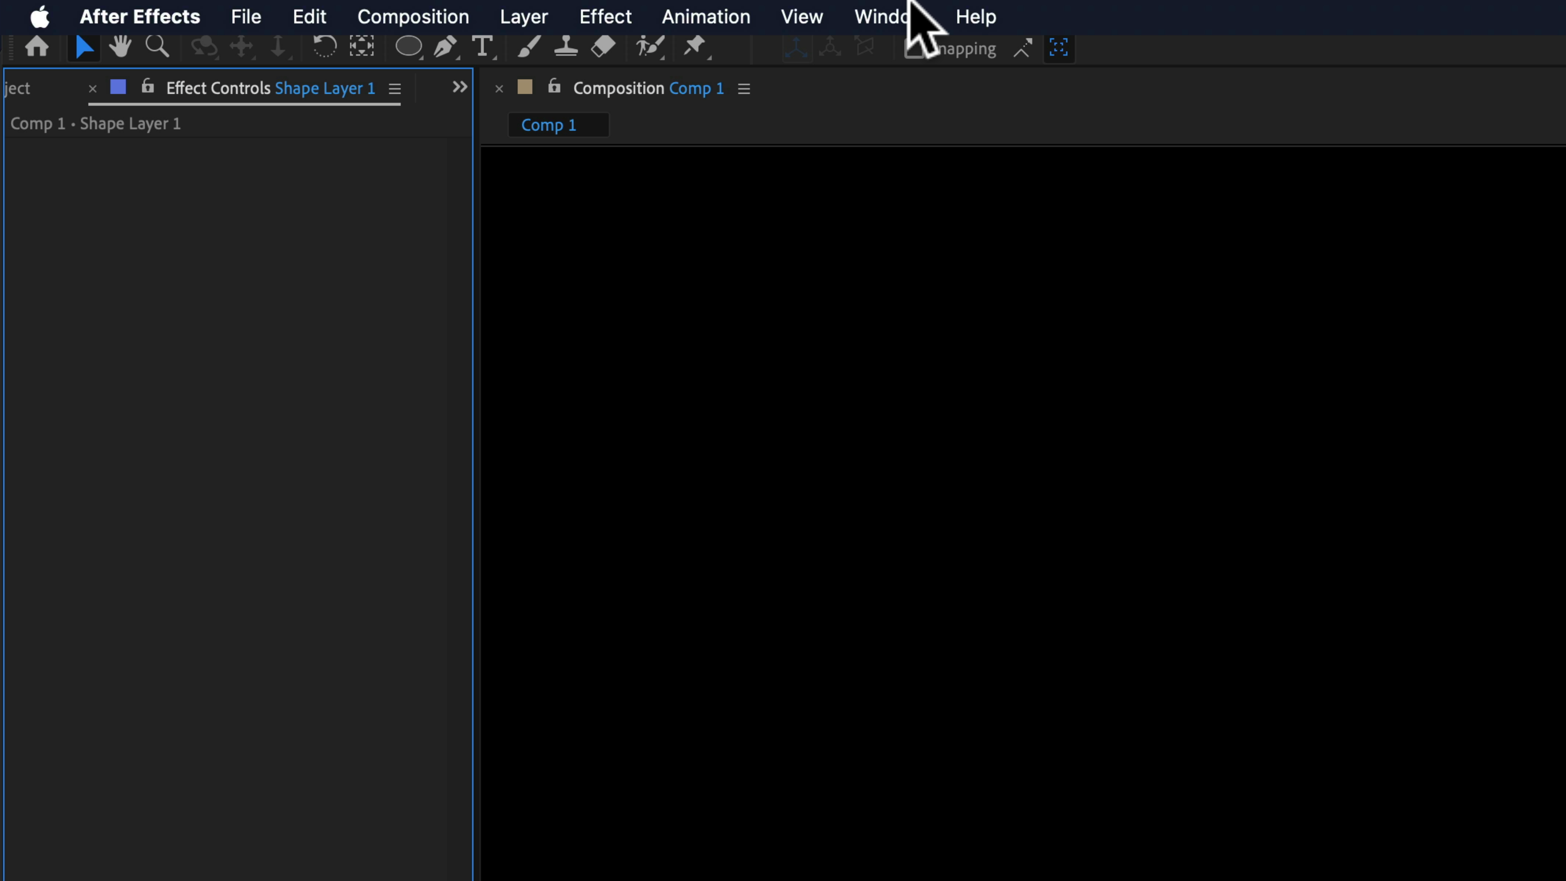
# - Open the After Effects online user forums in the browser and view the community's Bugs and Ideas sections
pyautogui.click(999, 12)
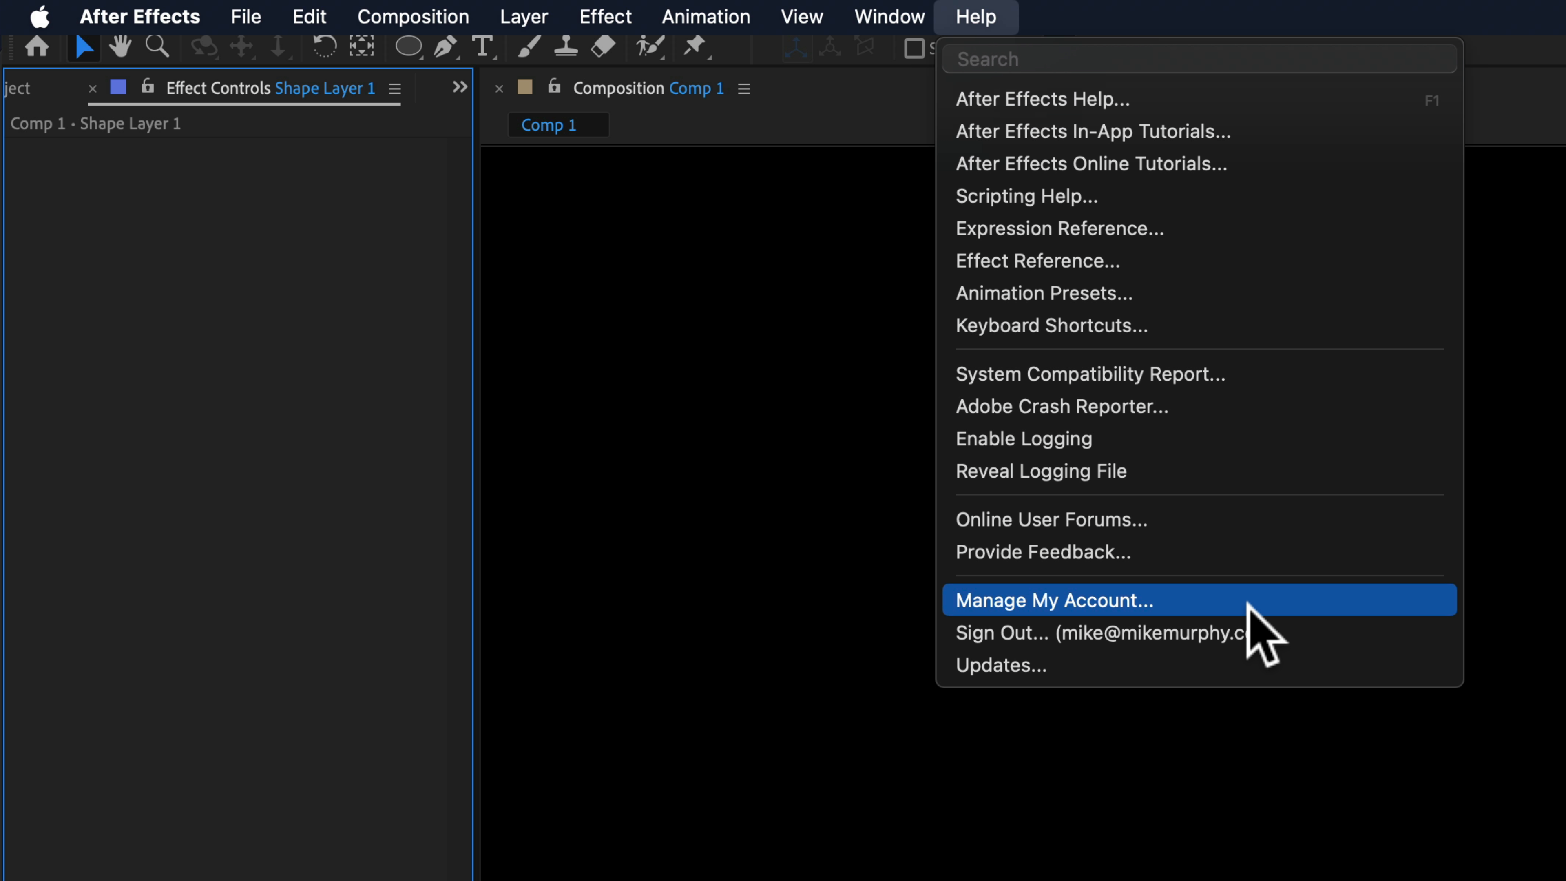
pyautogui.click(1302, 524)
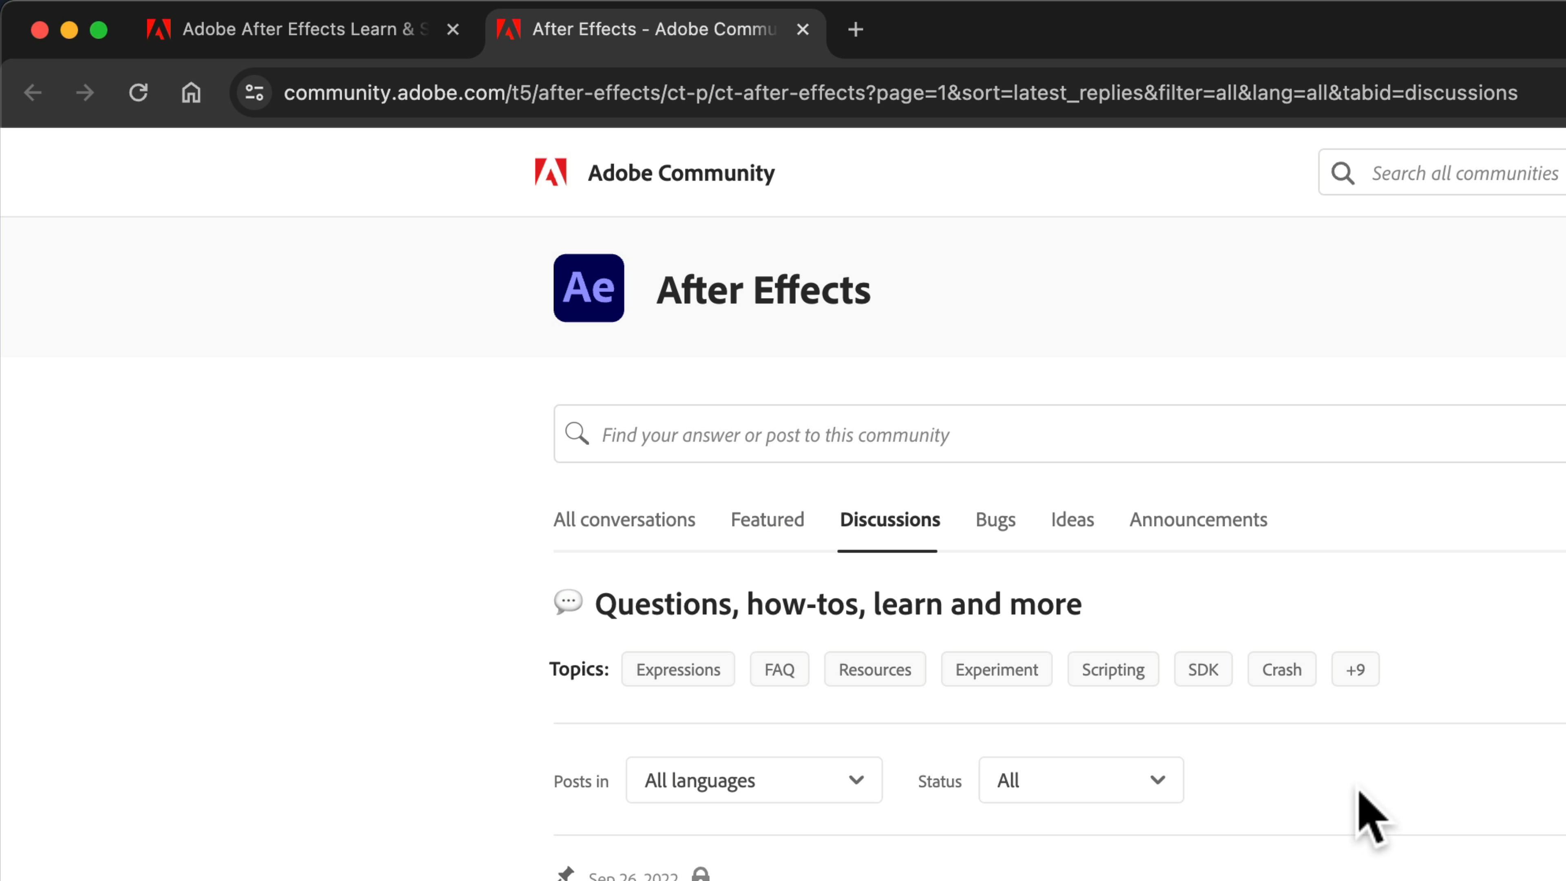
pyautogui.click(995, 519)
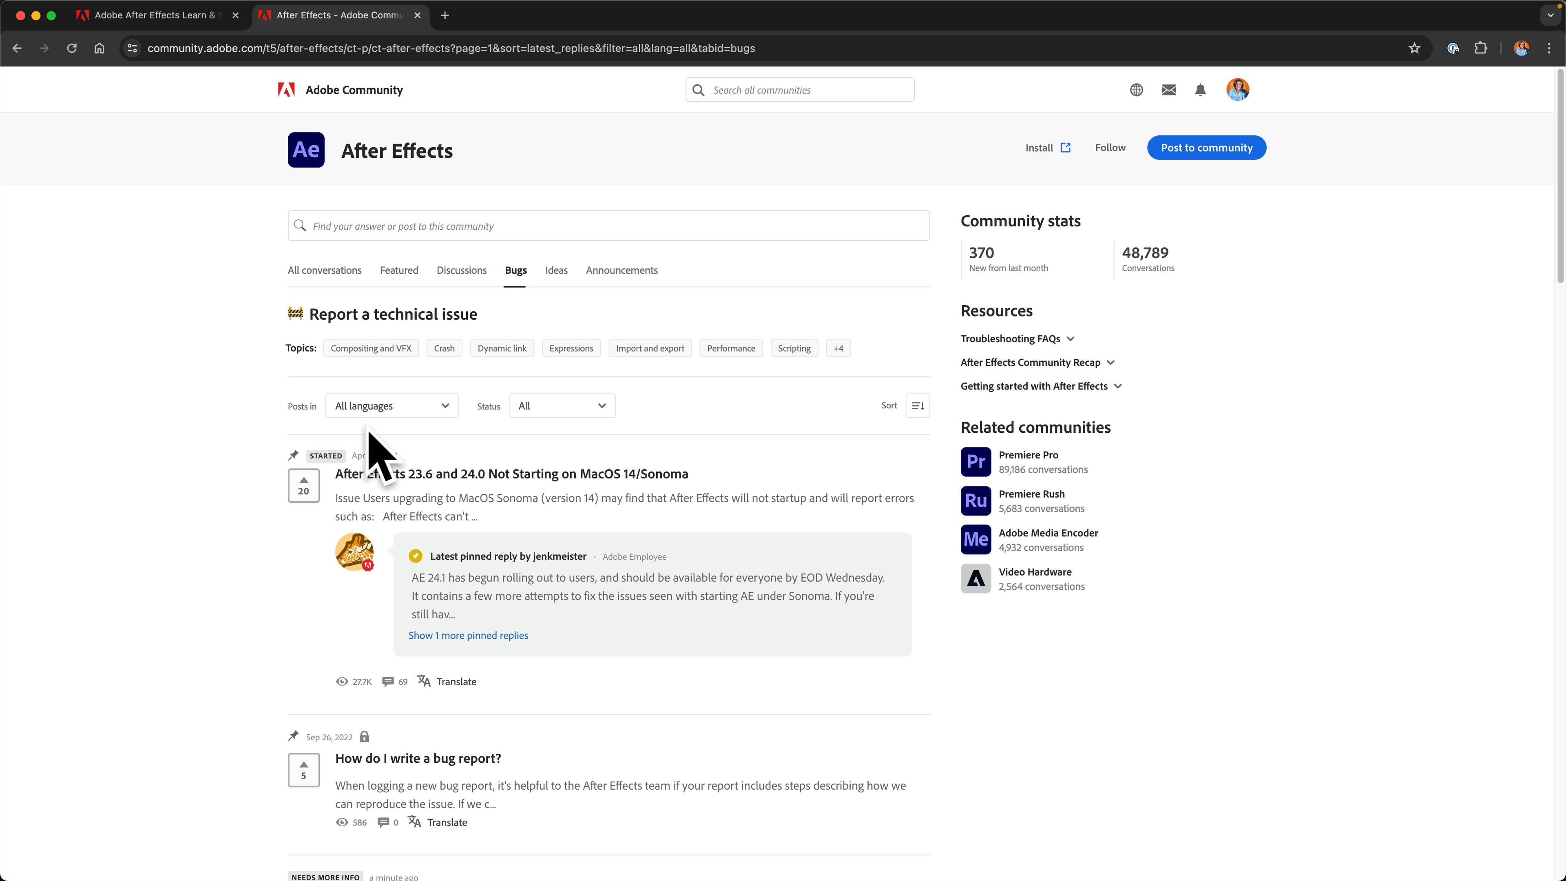
pyautogui.click(557, 272)
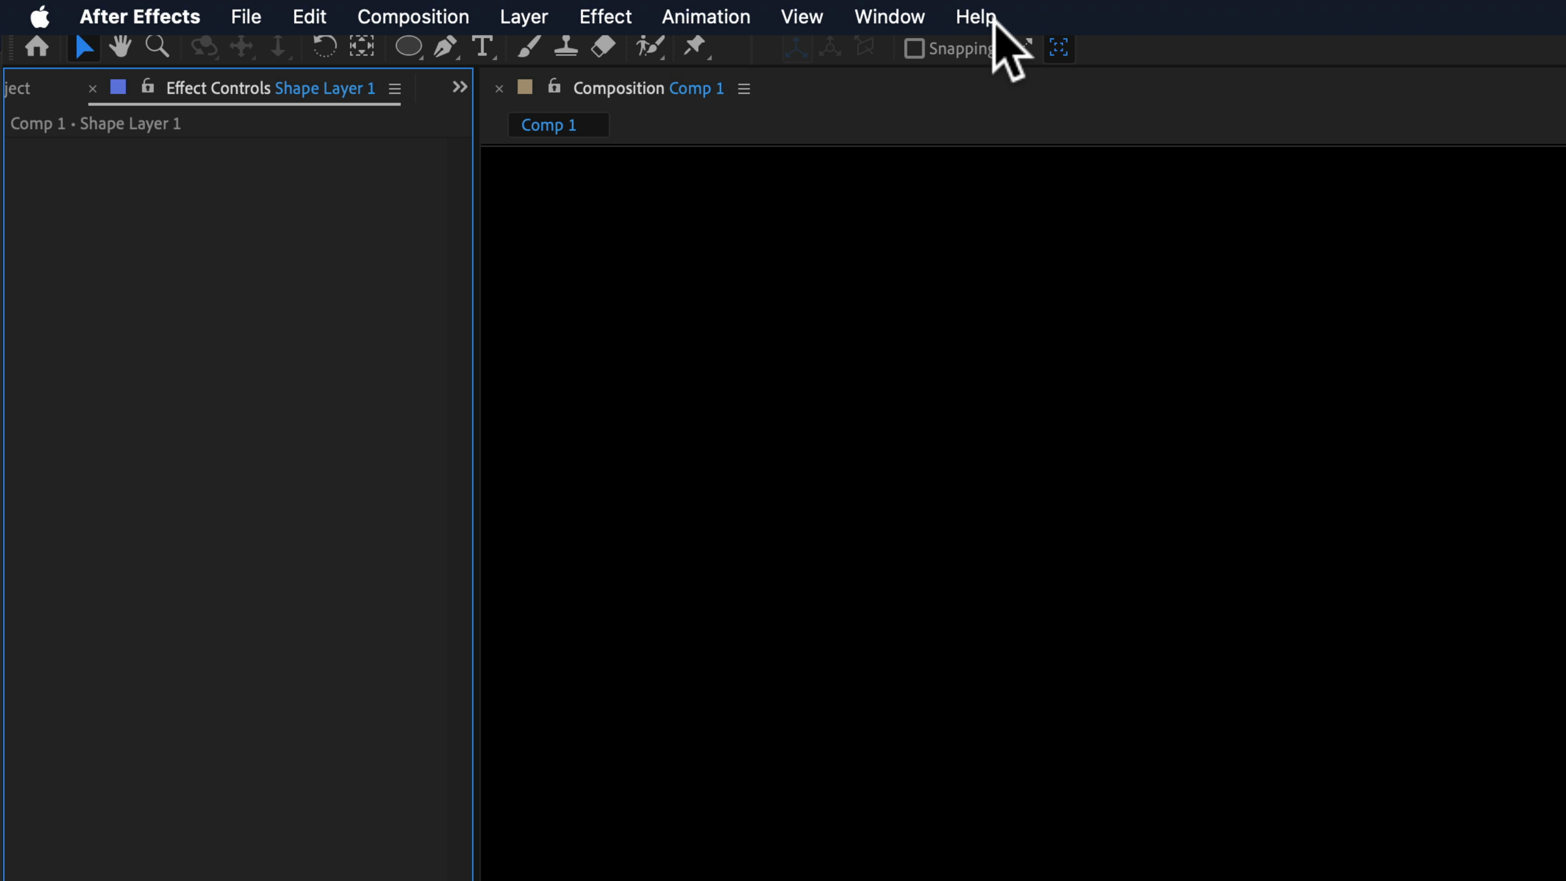
# - Open the After Effects Learn & Support page in the browser and follow its "what's new" link
pyautogui.click(987, 17)
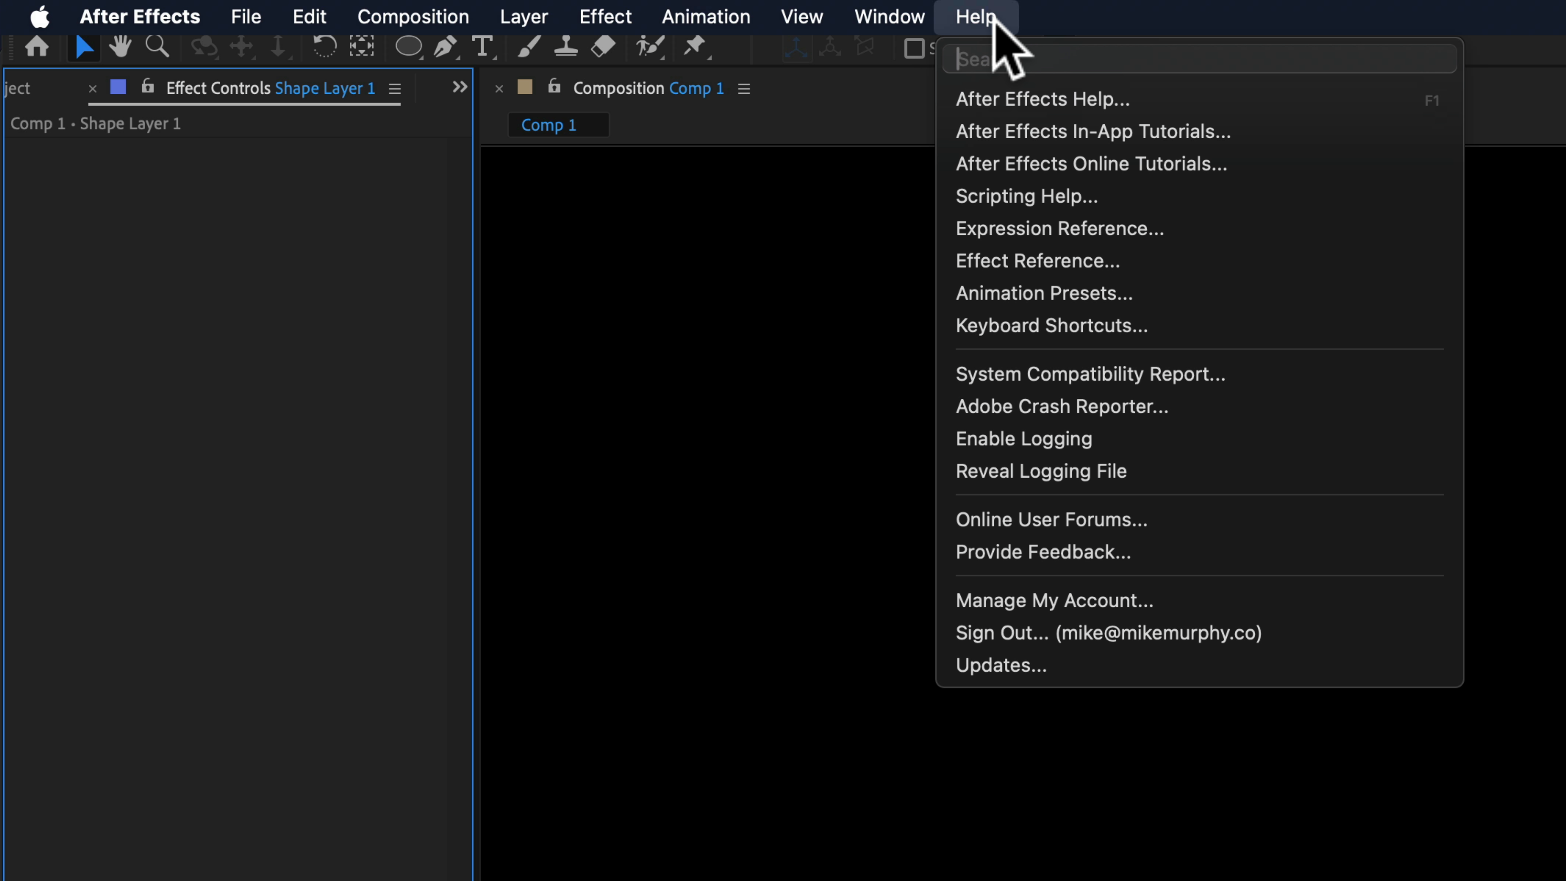
pyautogui.click(1277, 106)
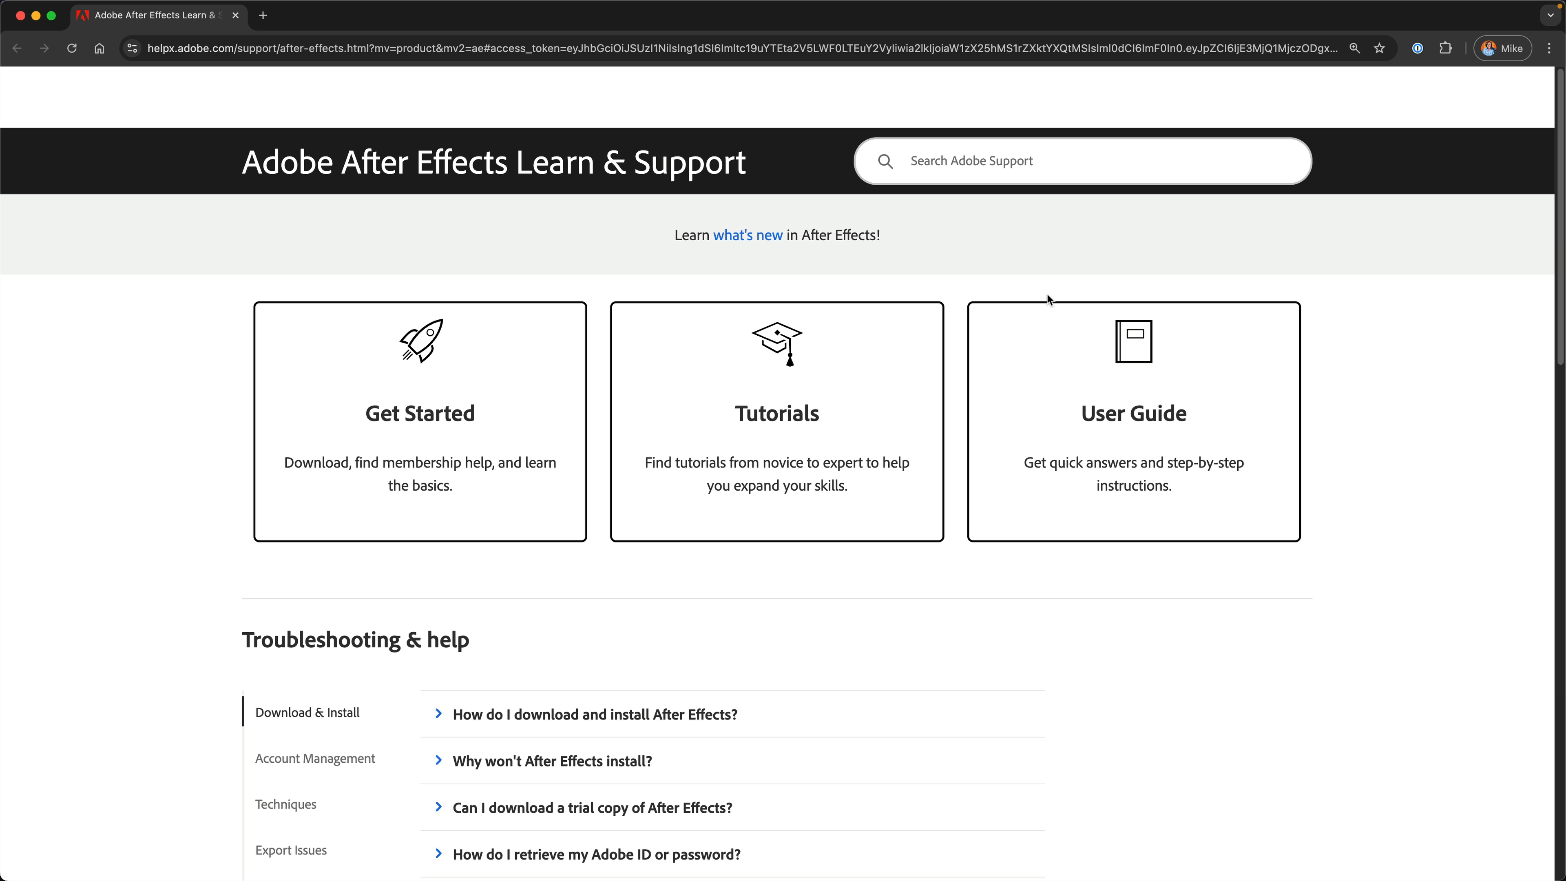
pyautogui.click(749, 237)
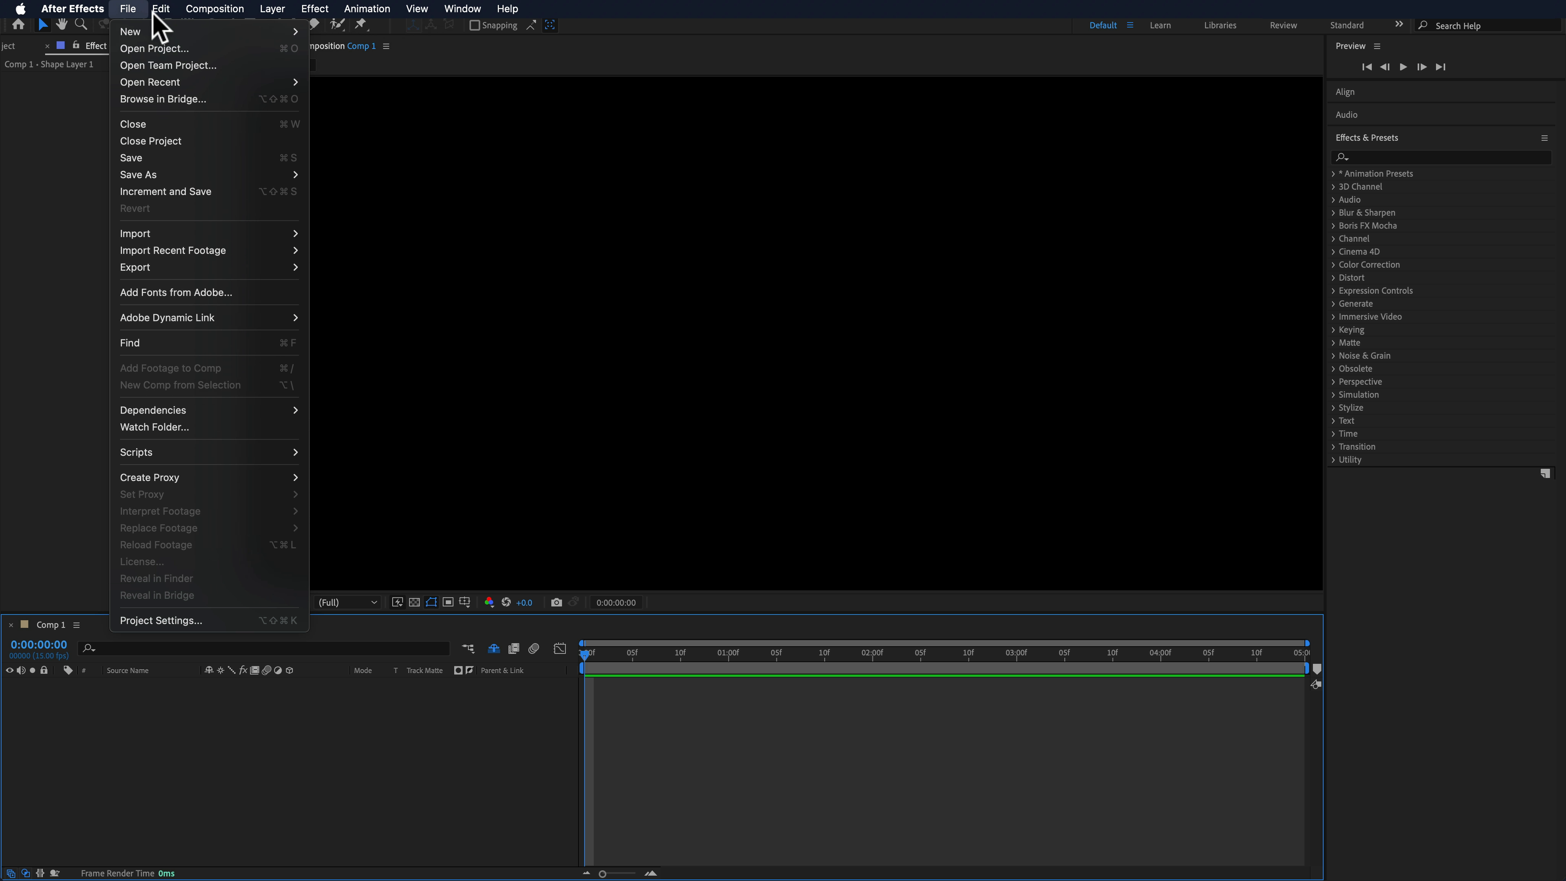
pyautogui.moveTo(272, 15)
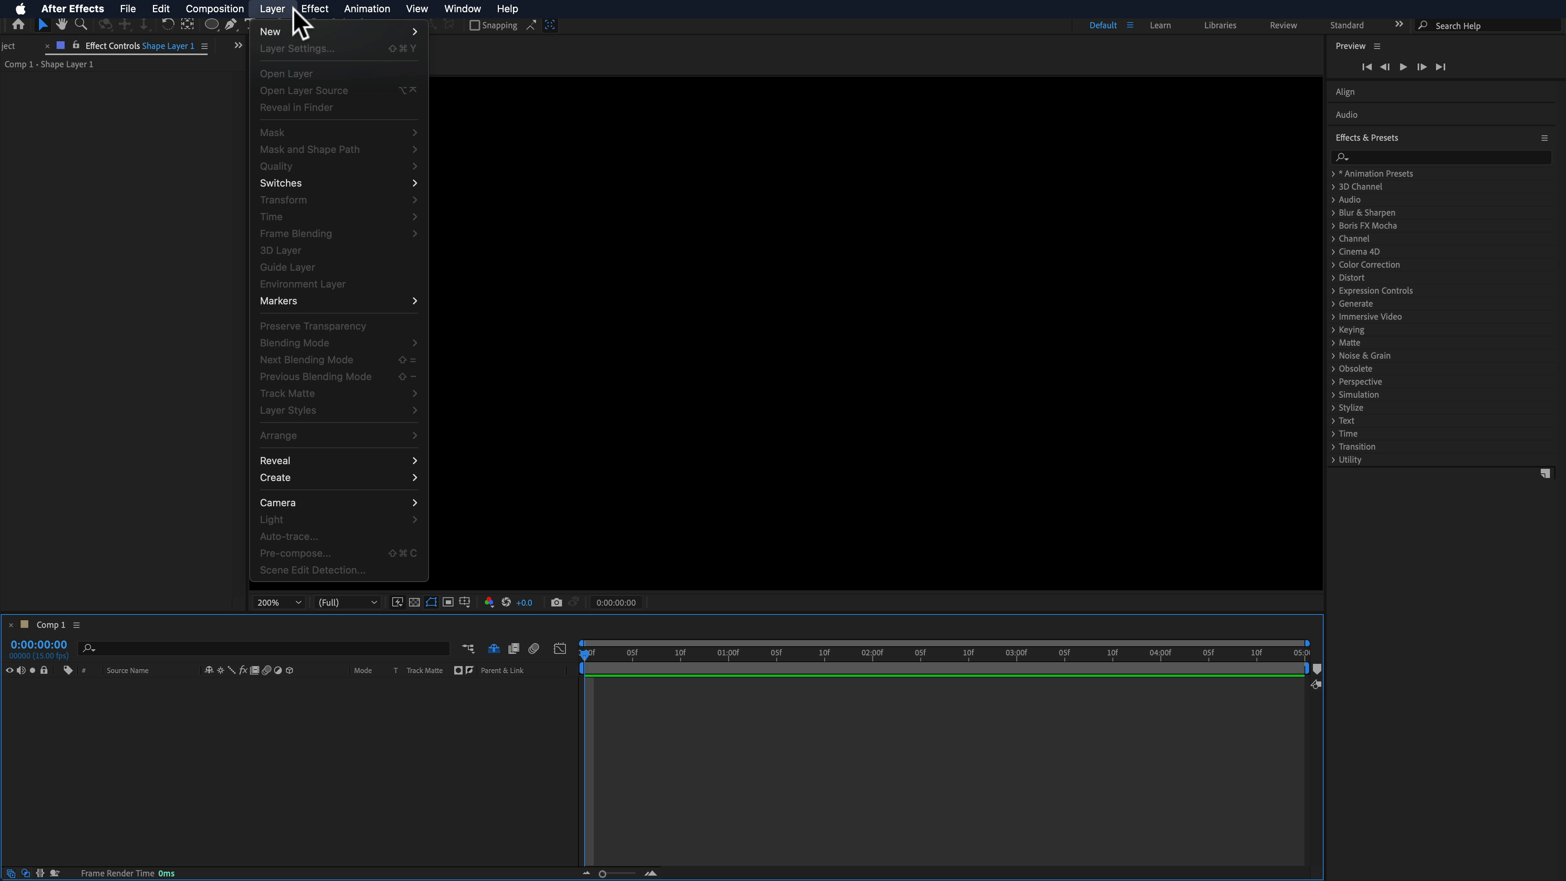
pyautogui.moveTo(456, 13)
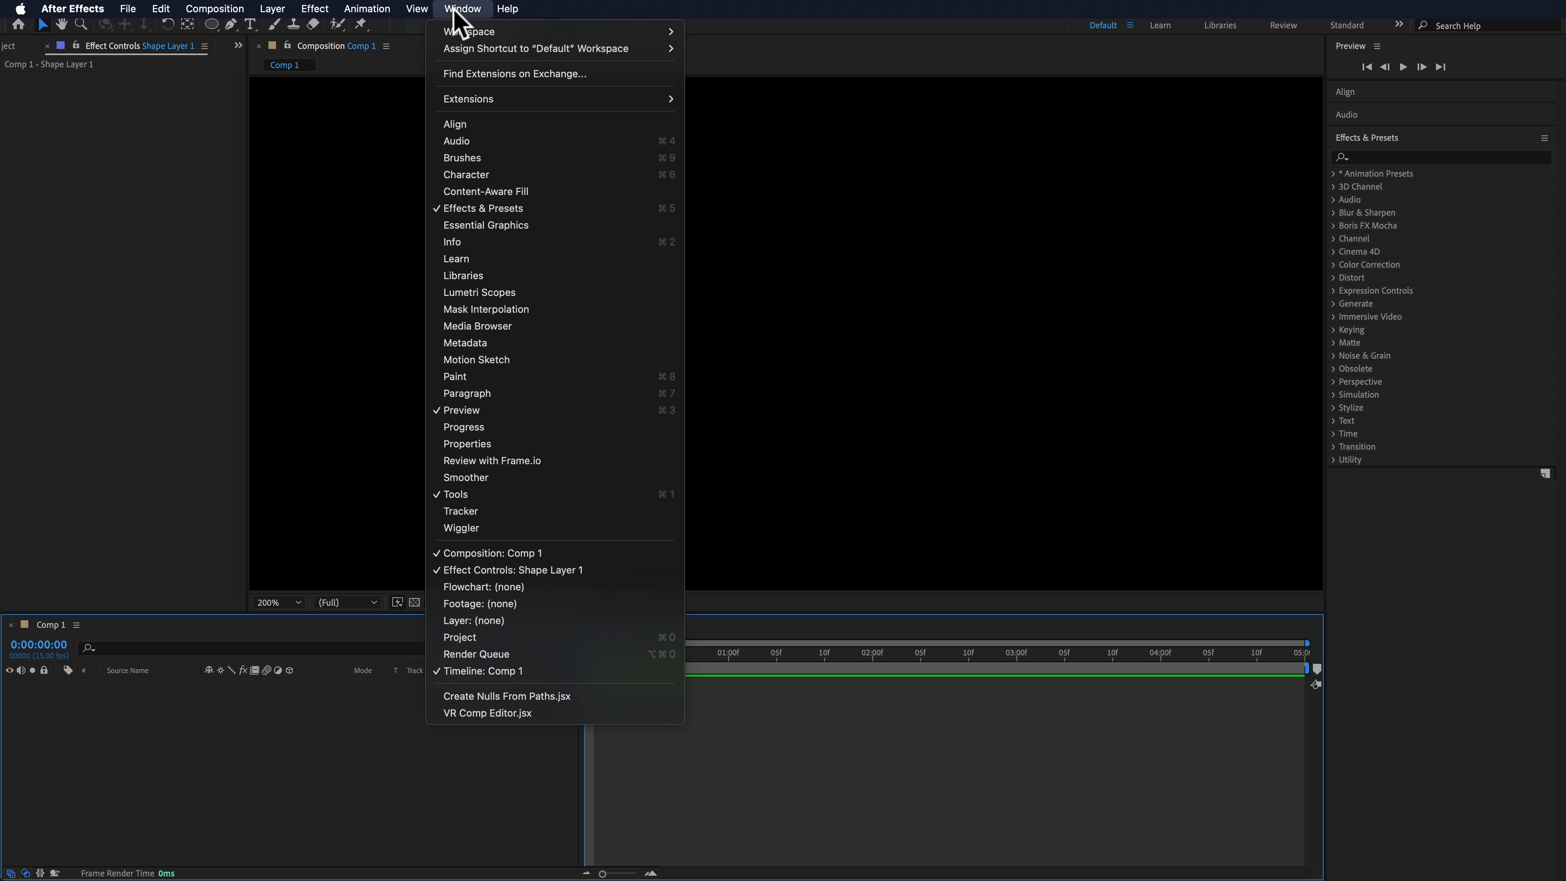
# - View the effect categories that can be applied to the selected Shape Layer 1 in Comp 1
pyautogui.moveTo(527, 8)
pyautogui.click(253, 802)
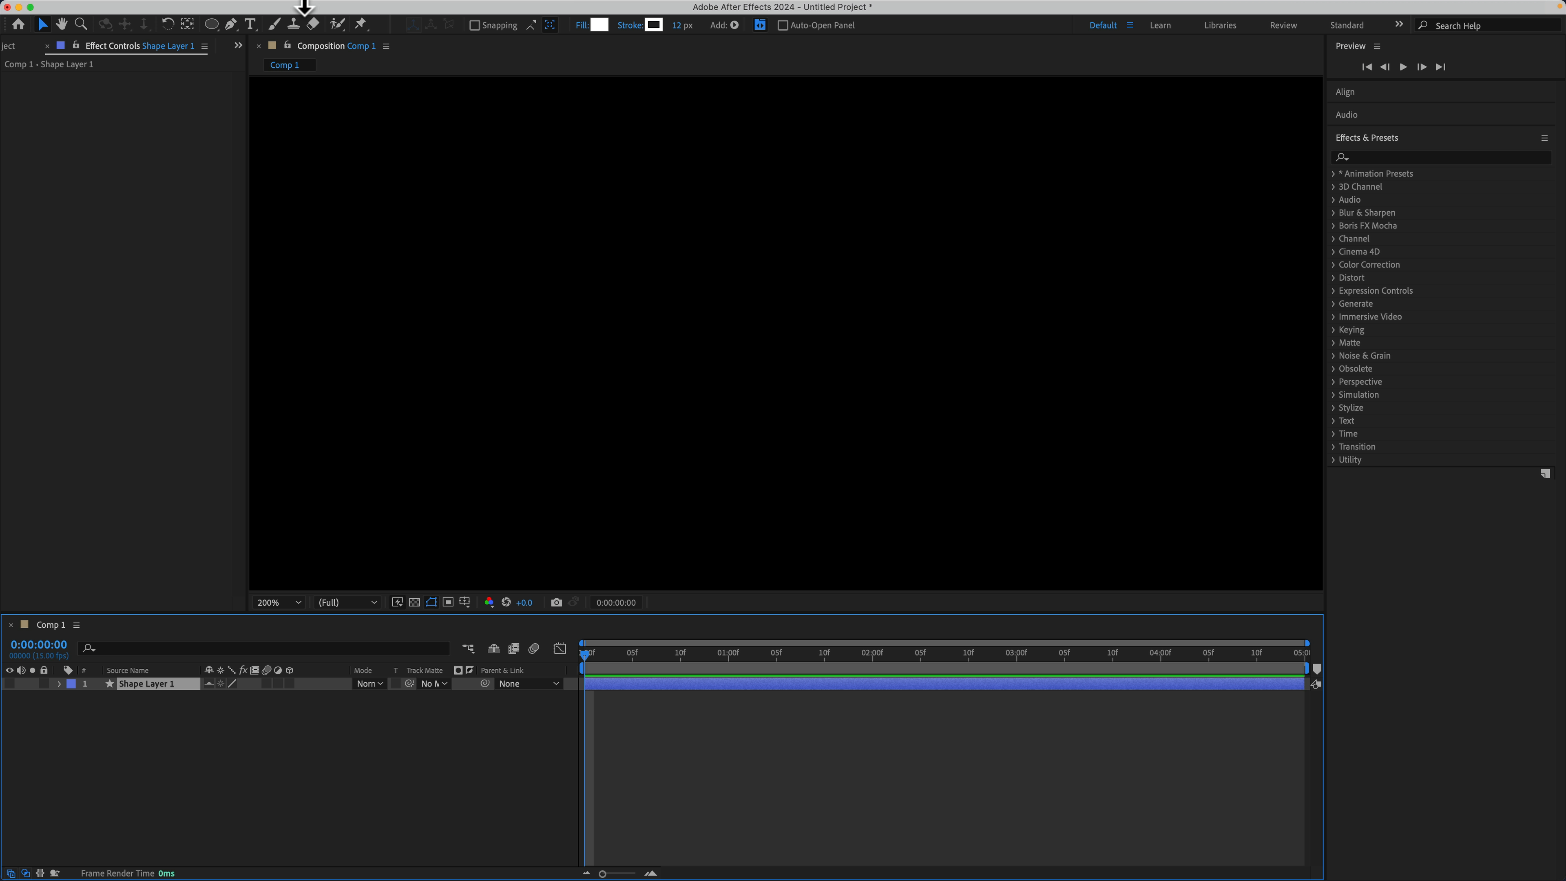
pyautogui.click(315, 9)
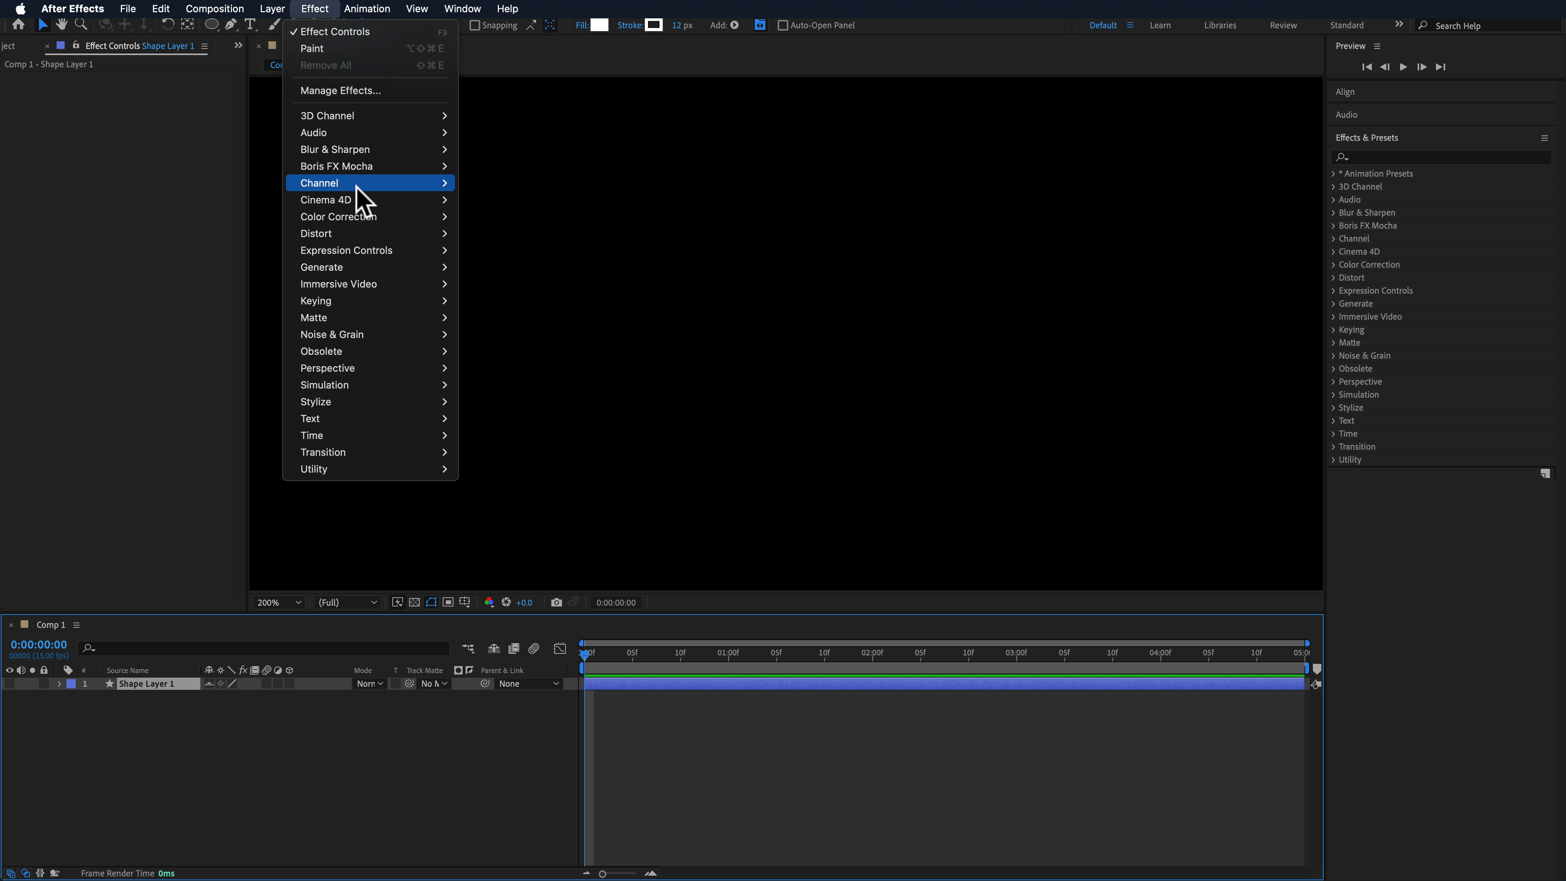
pyautogui.moveTo(356, 188)
pyautogui.click(315, 8)
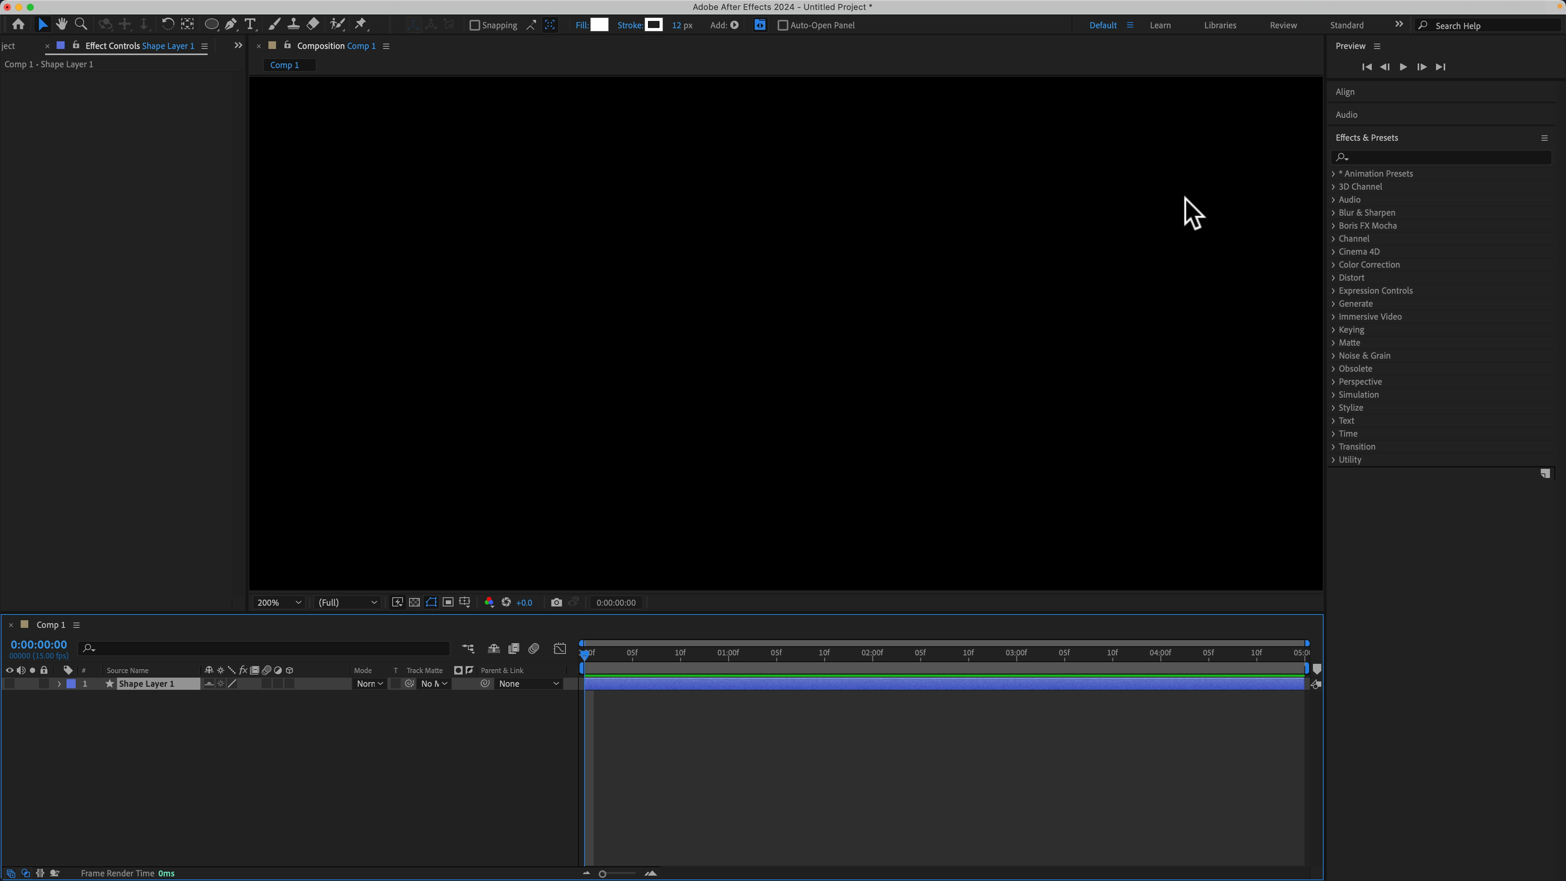
# - Reselect Shape Layer 1 in the timeline and examine the effect categories among the layer's own commands
pyautogui.click(1387, 149)
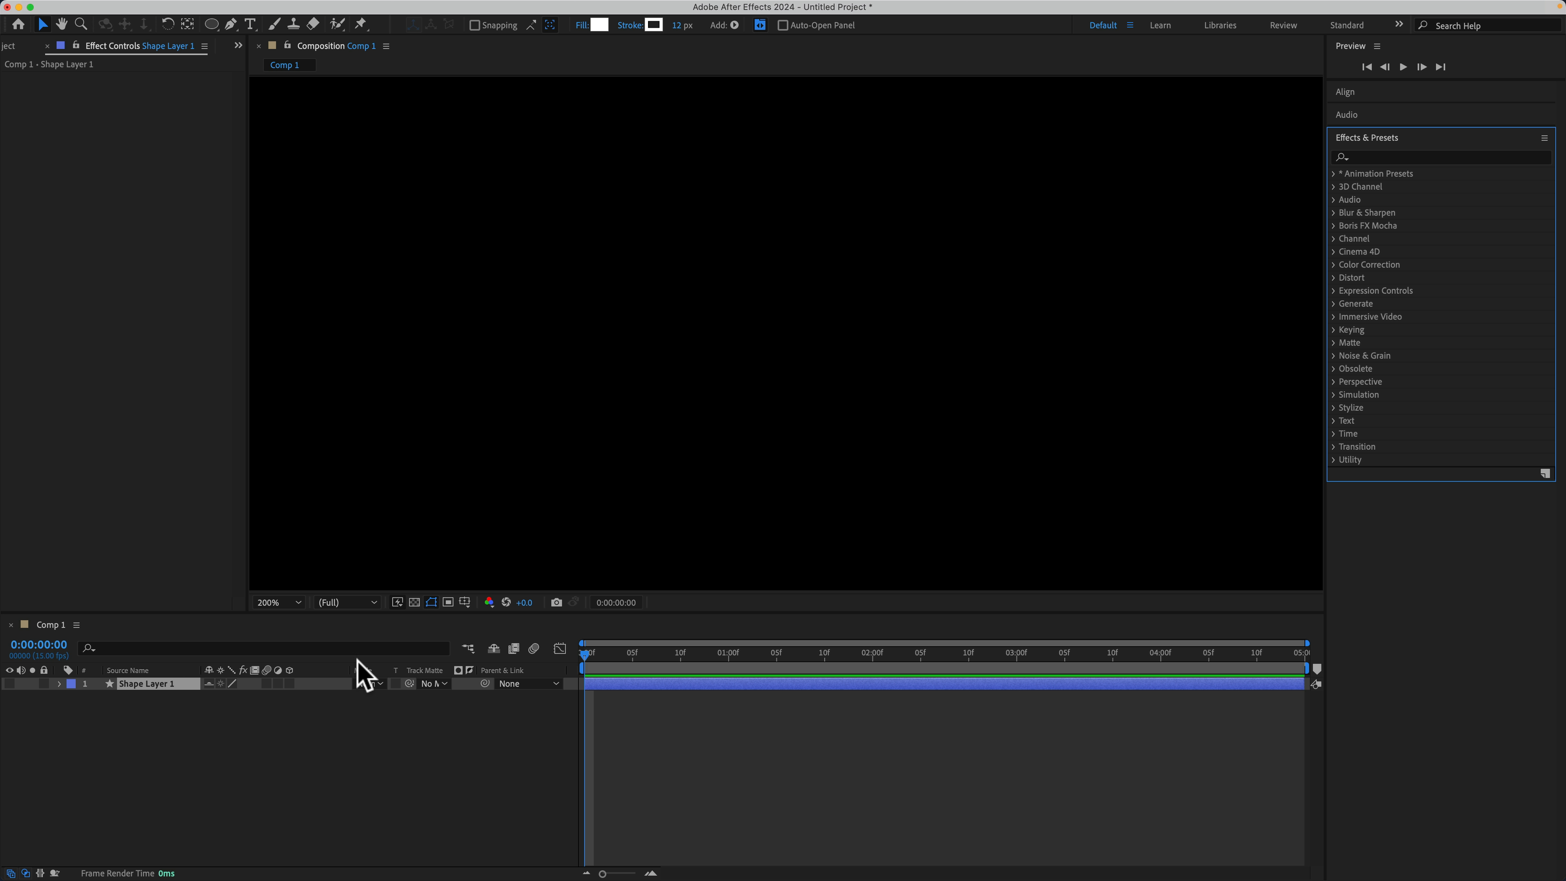
pyautogui.click(87, 743)
pyautogui.click(137, 684)
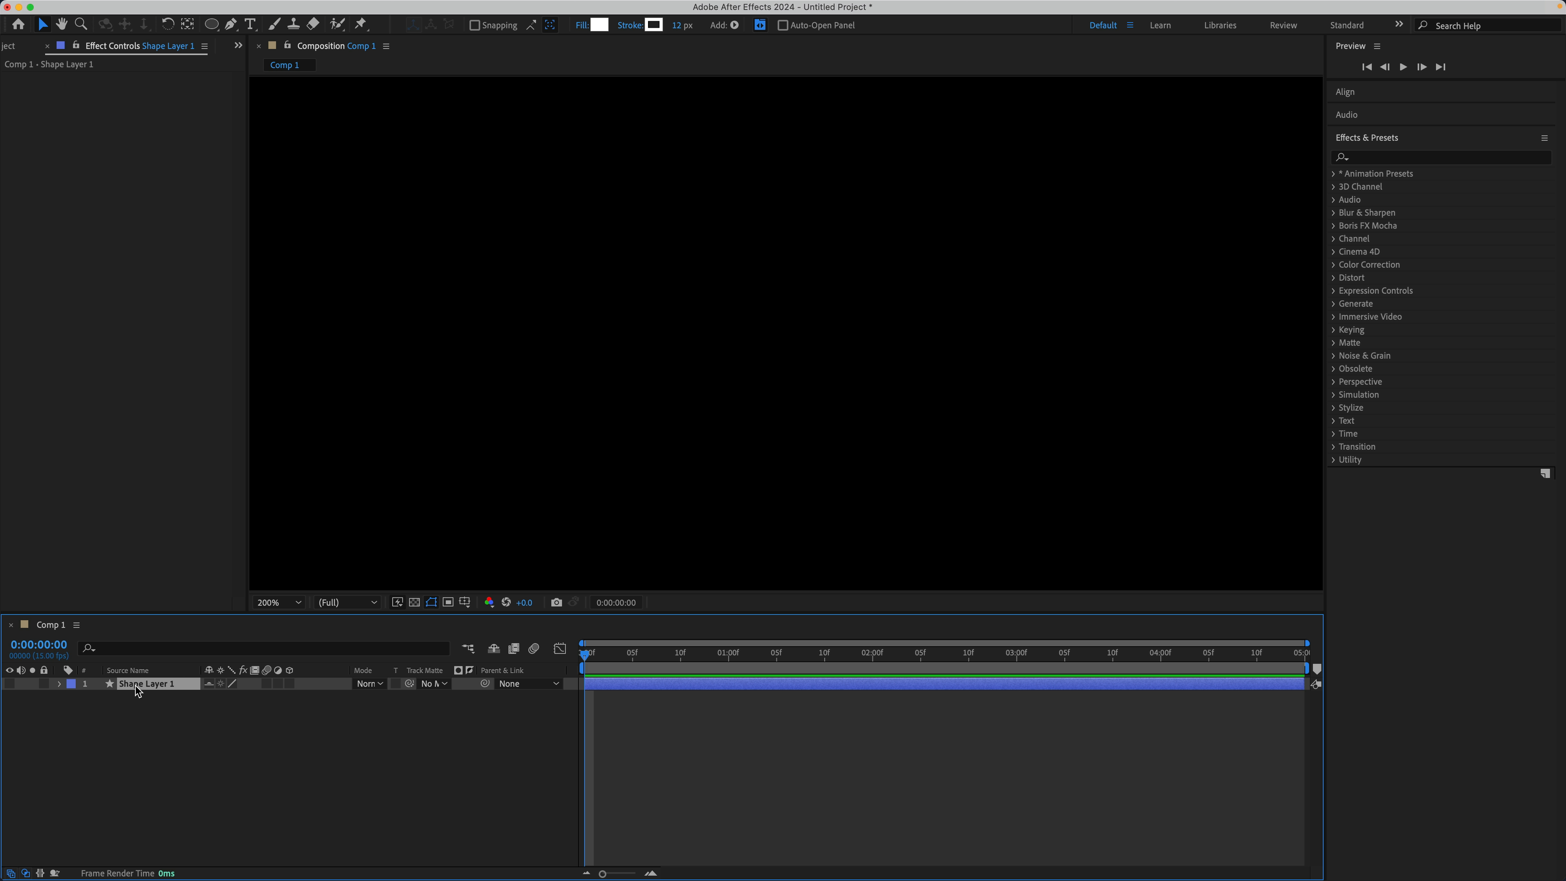
pyautogui.rightClick(138, 686)
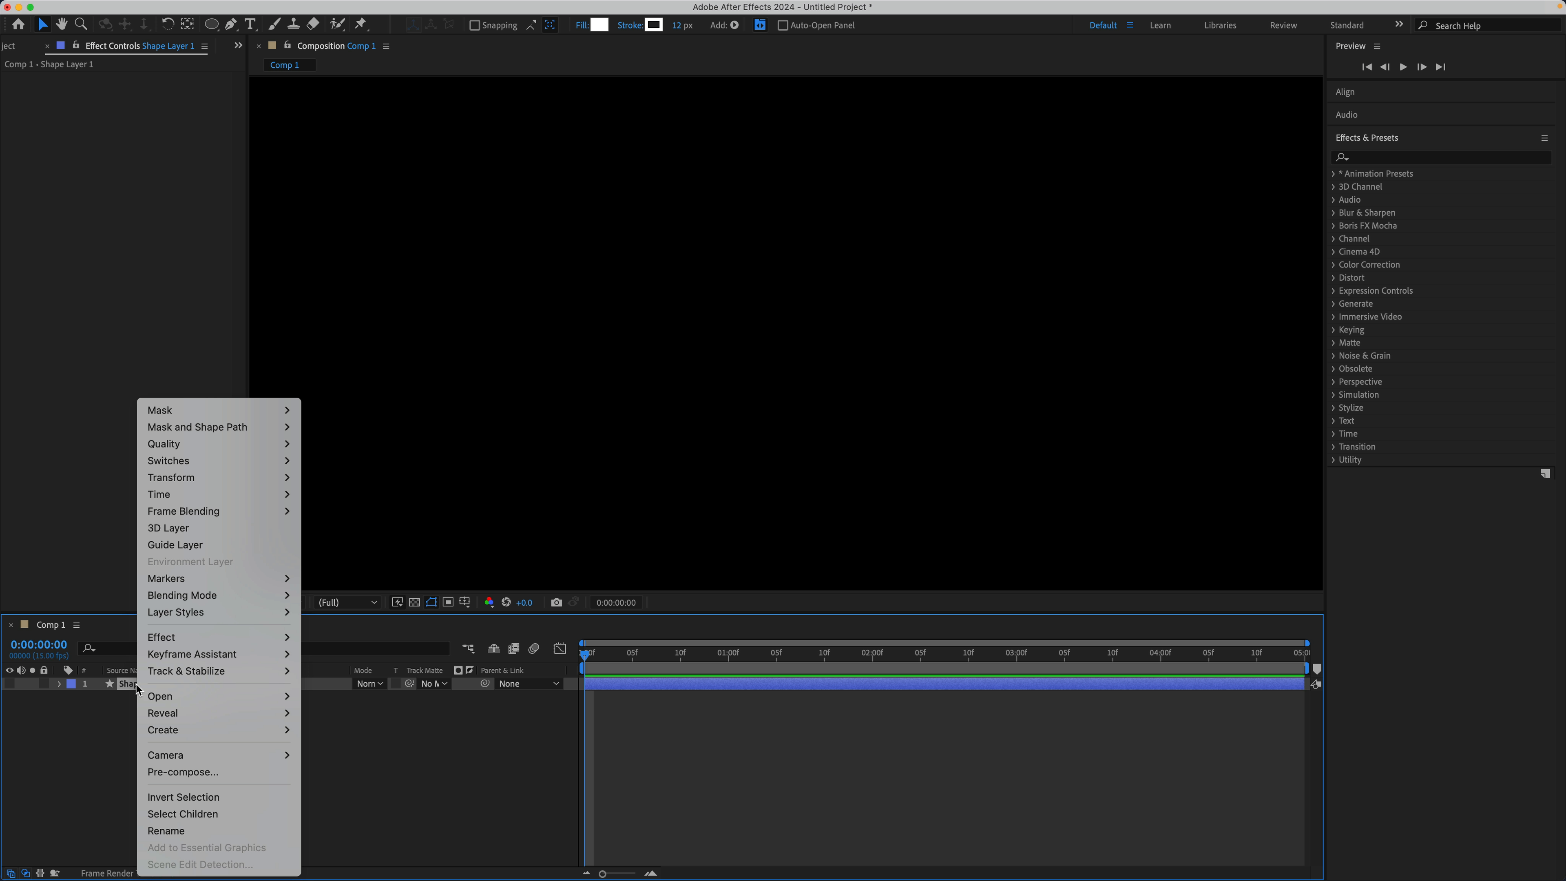
pyautogui.moveTo(182, 638)
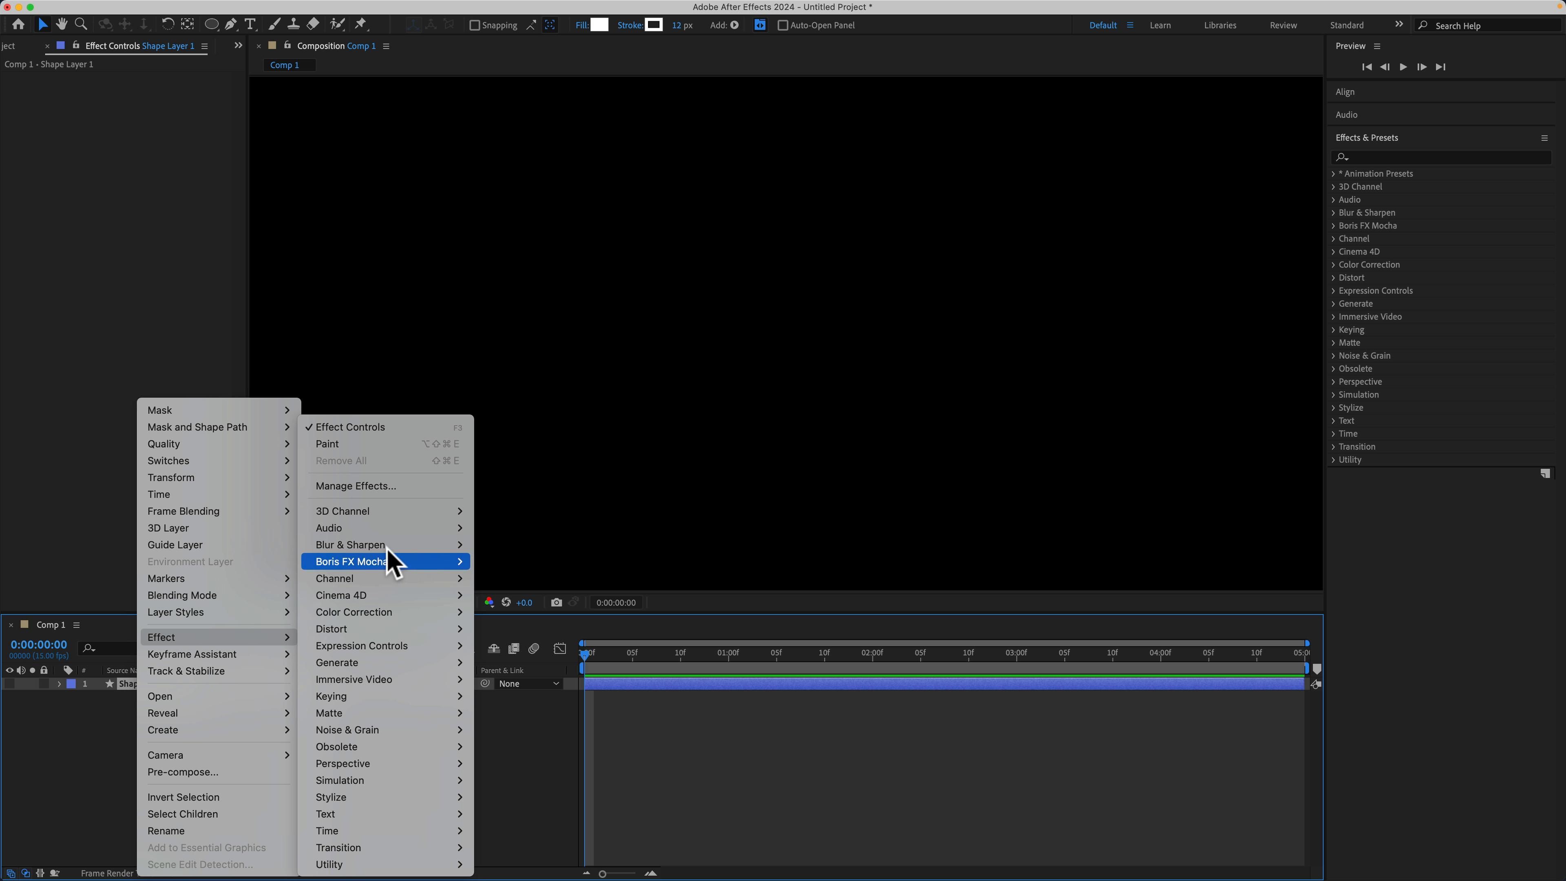
pyautogui.moveTo(385, 531)
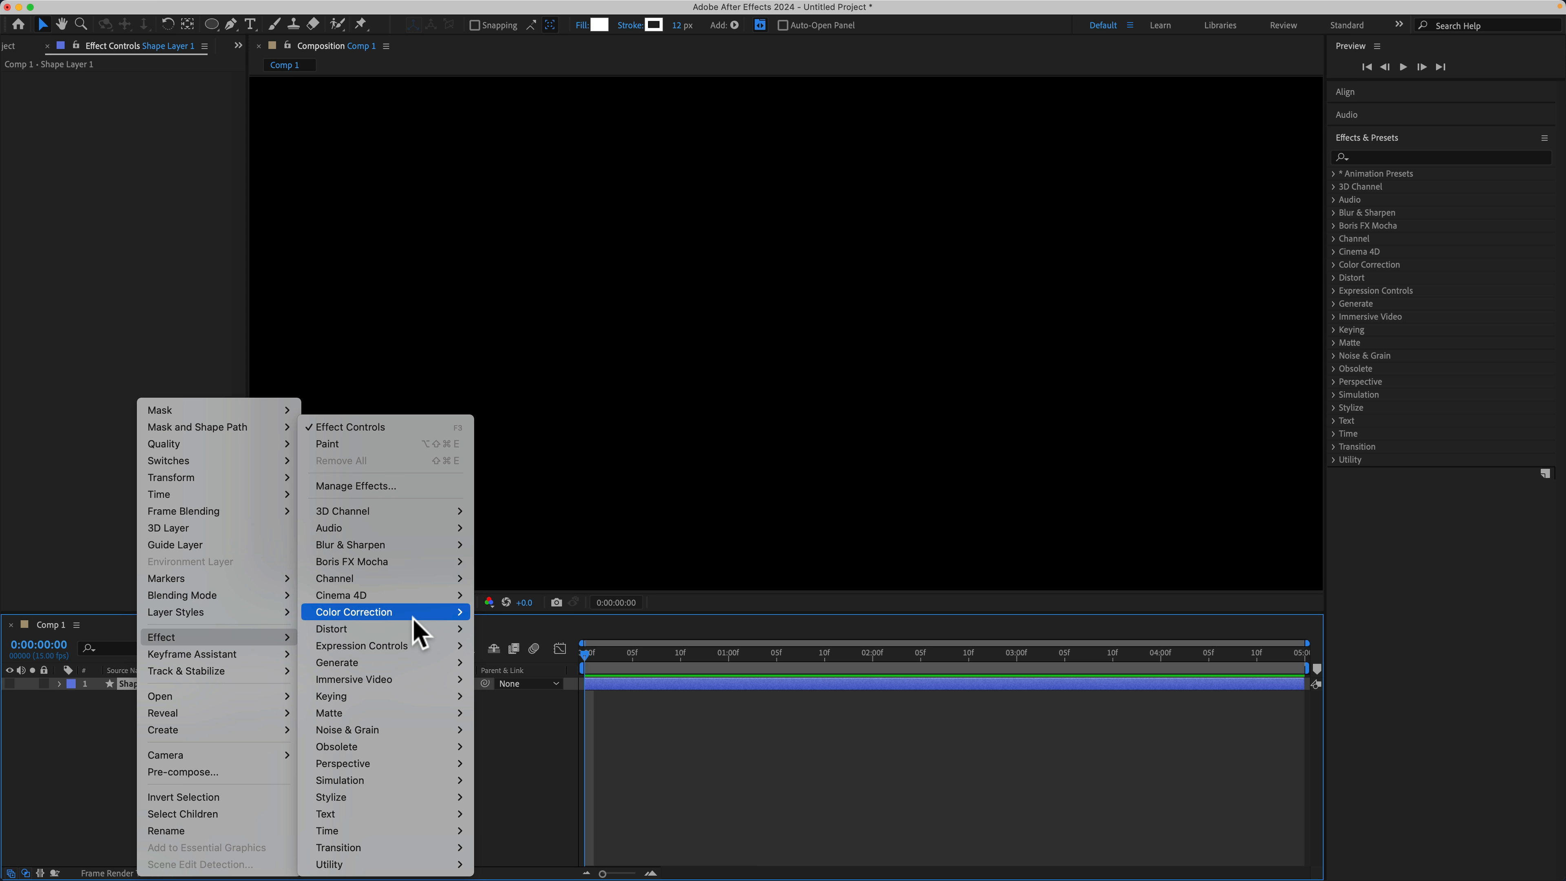
pyautogui.moveTo(412, 618)
# - Check which effect commands are available while no layer is selected in Comp 1
pyautogui.click(312, 10)
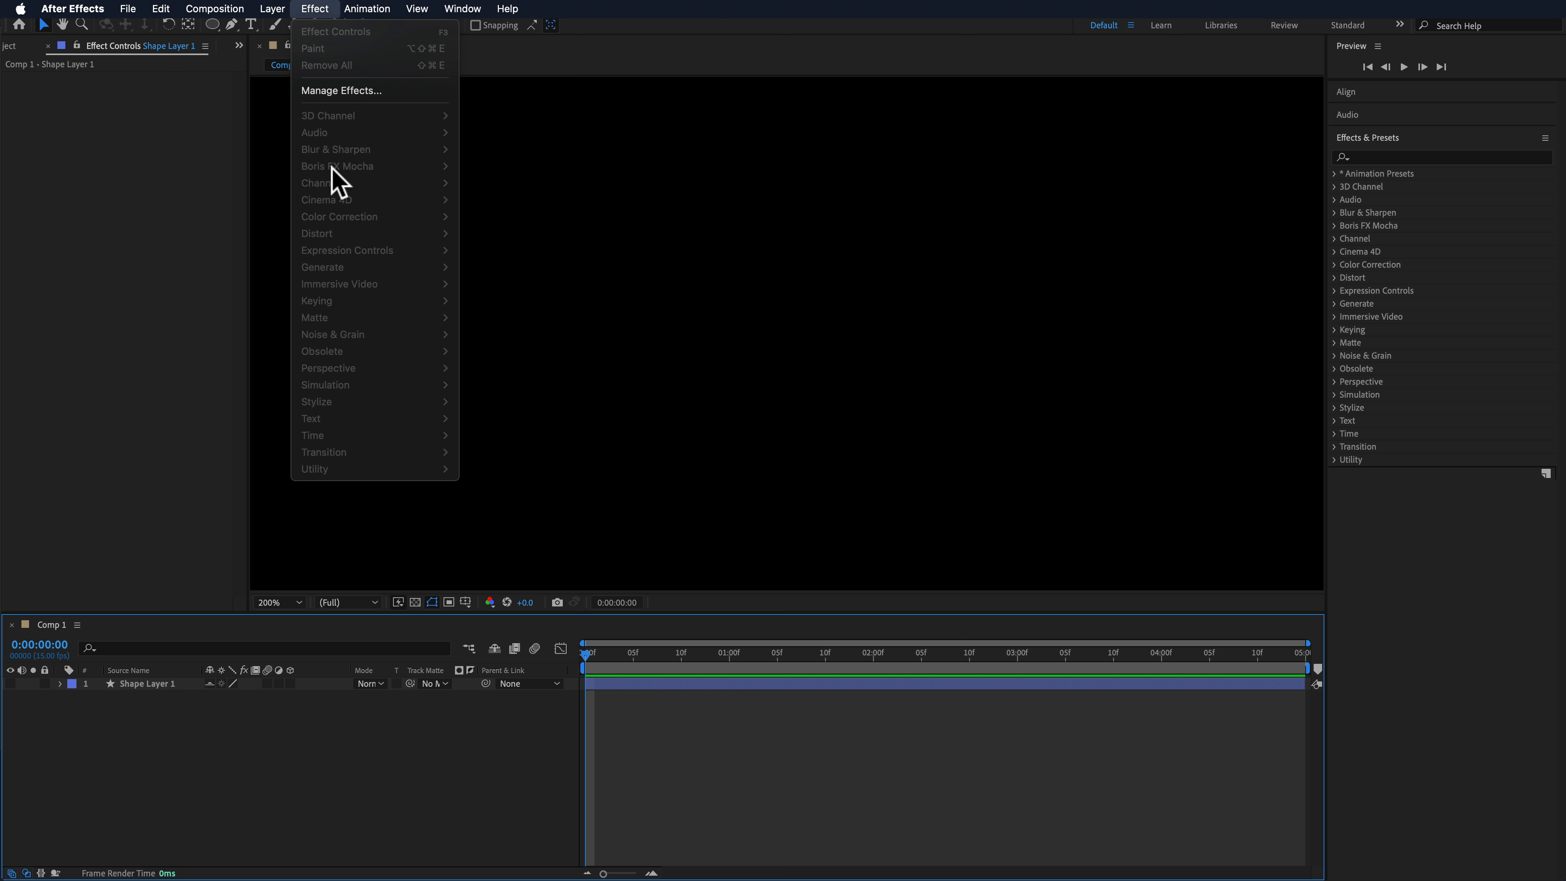
pyautogui.click(109, 162)
pyautogui.click(112, 161)
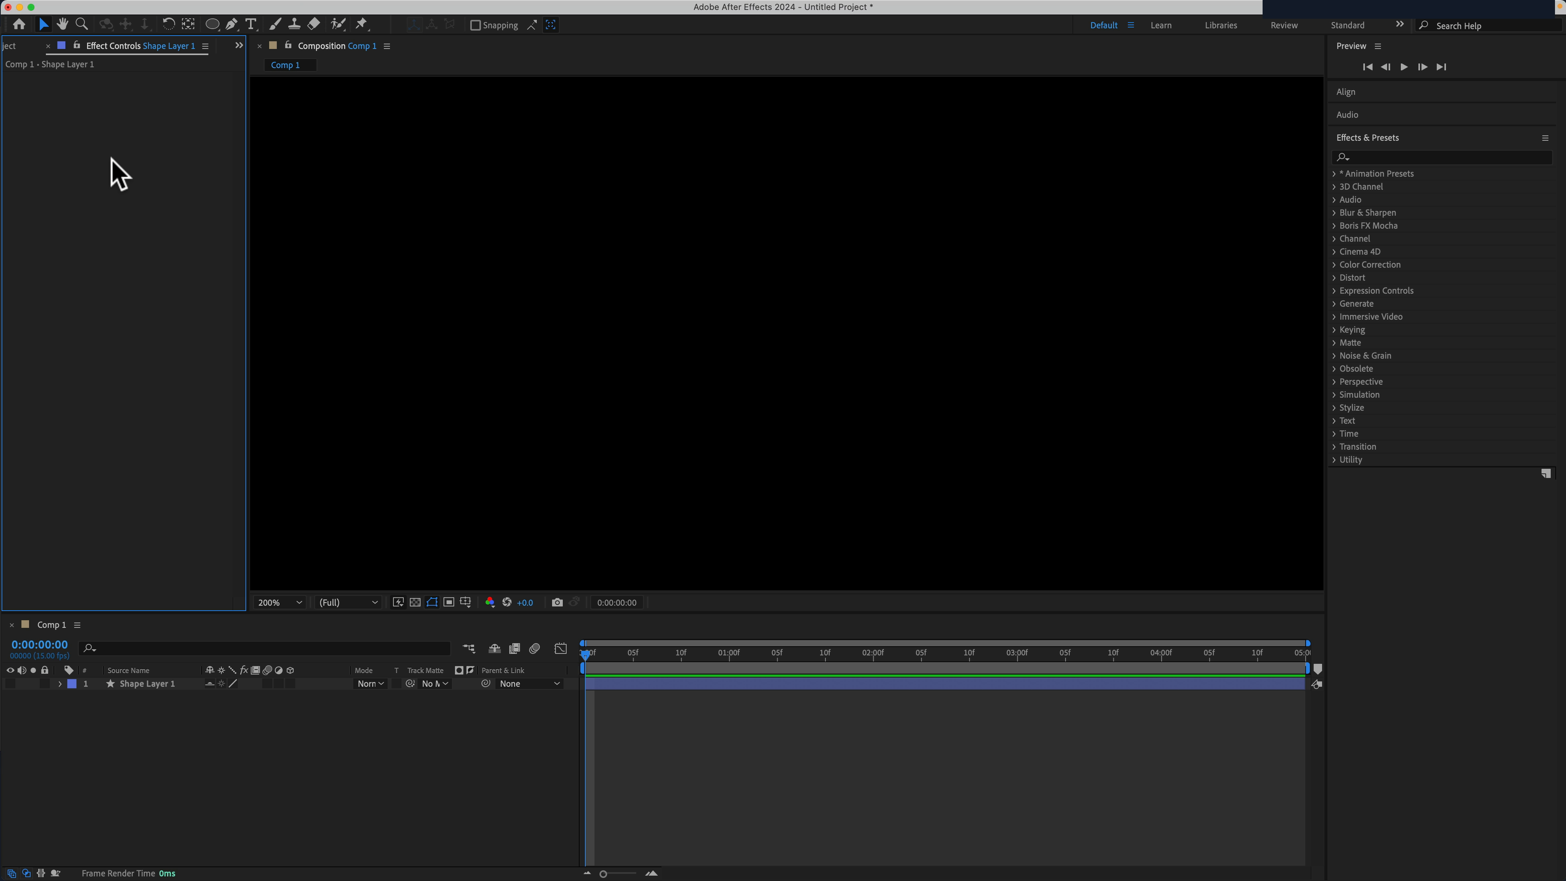
# - Select Shape Layer 1 in the timeline and view the Blur & Sharpen effects available for it
pyautogui.click(151, 706)
pyautogui.click(151, 683)
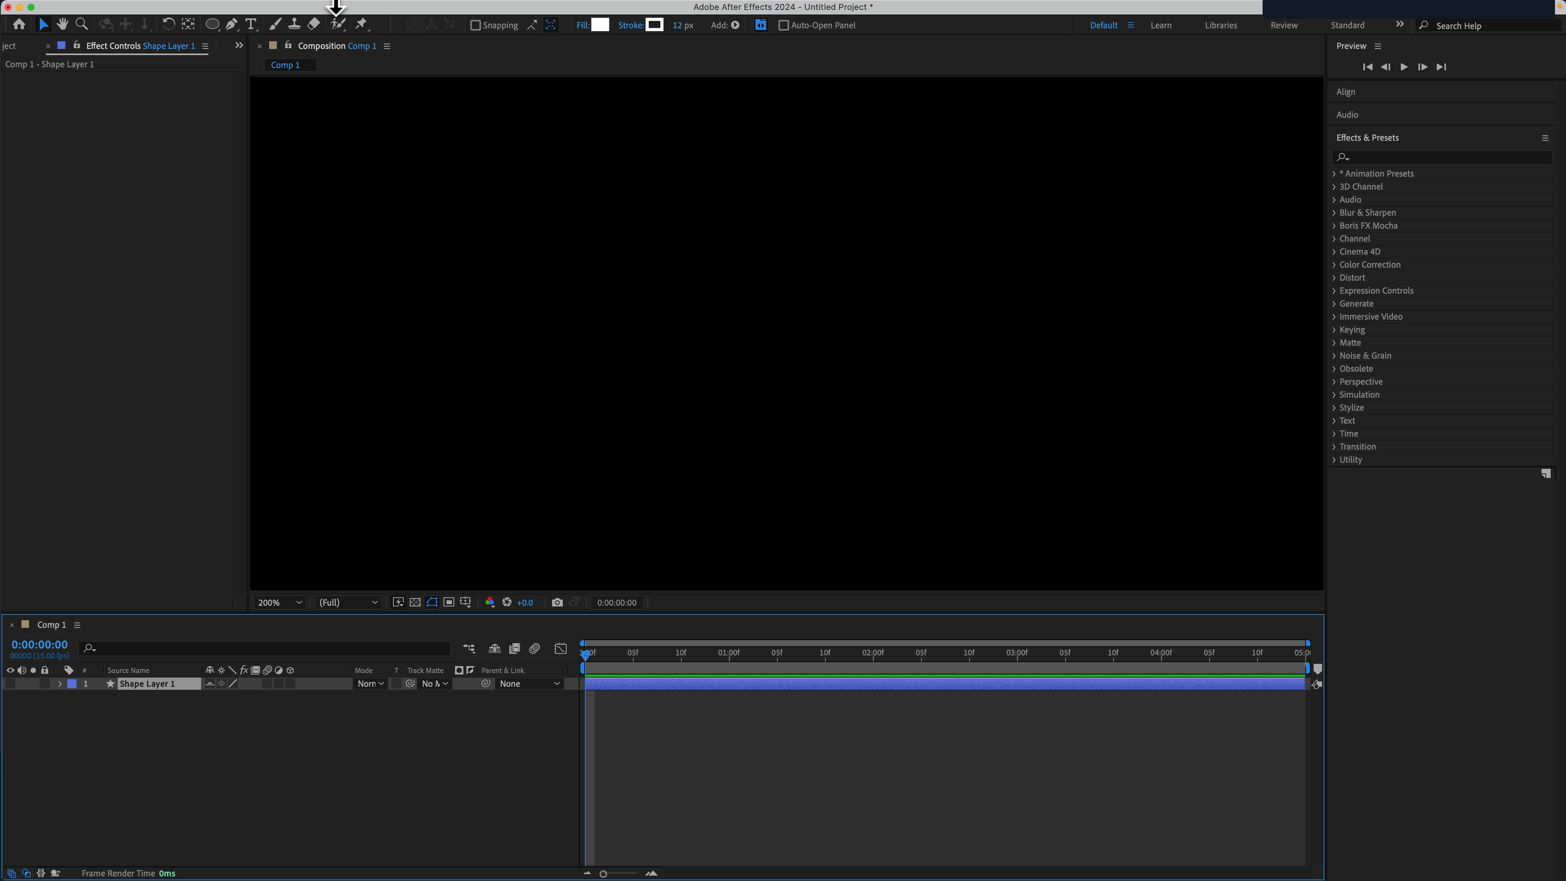
pyautogui.click(318, 8)
pyautogui.moveTo(343, 158)
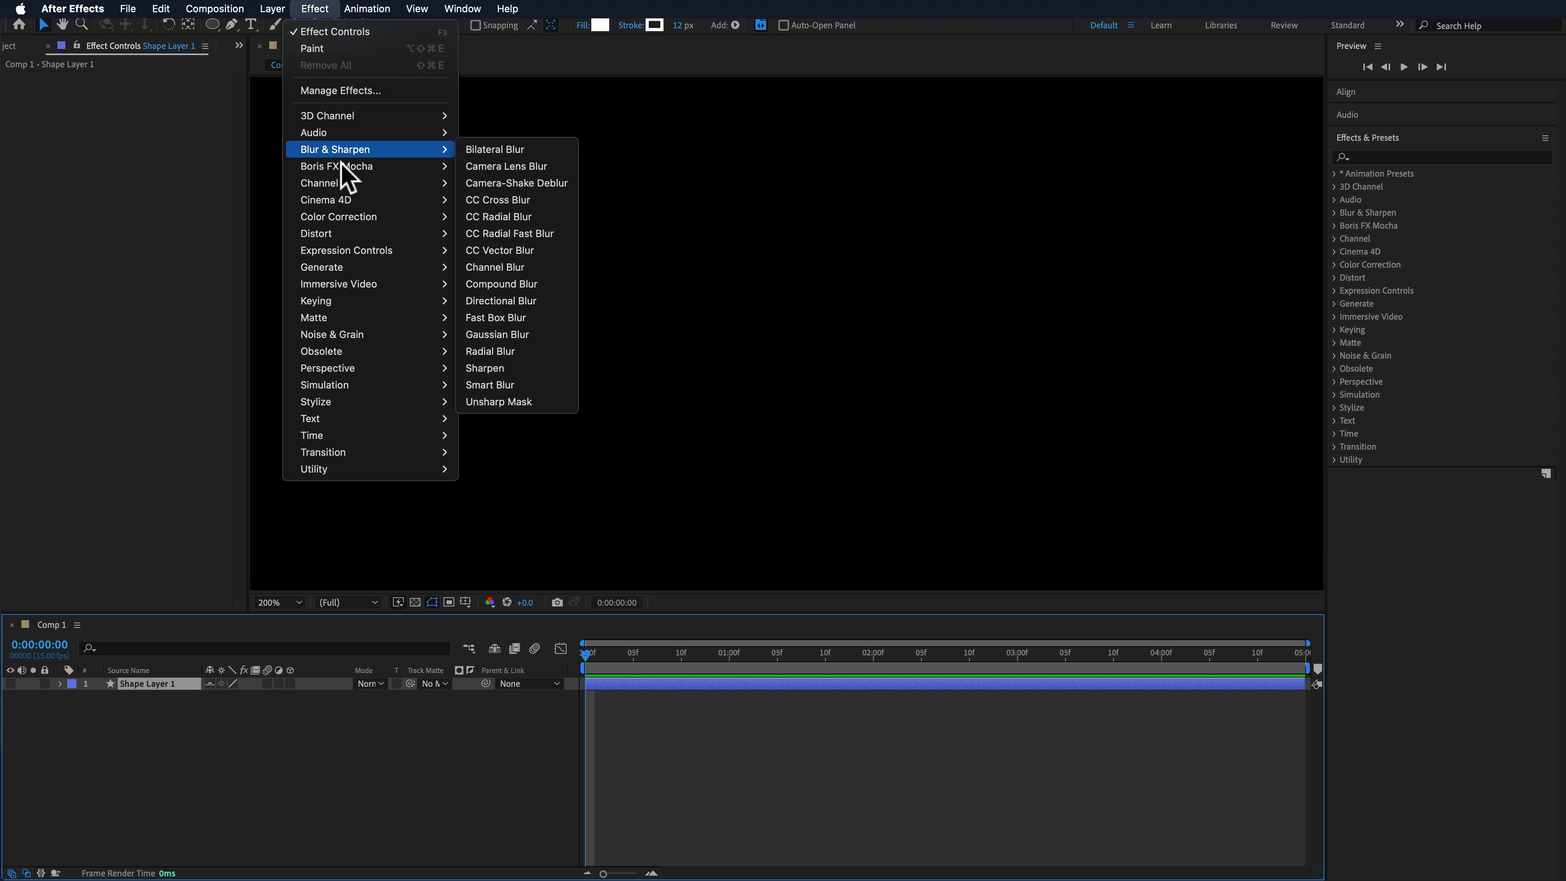
# - Open the keyboard shortcuts editor and search its commands for "open team"
pyautogui.moveTo(128, 8)
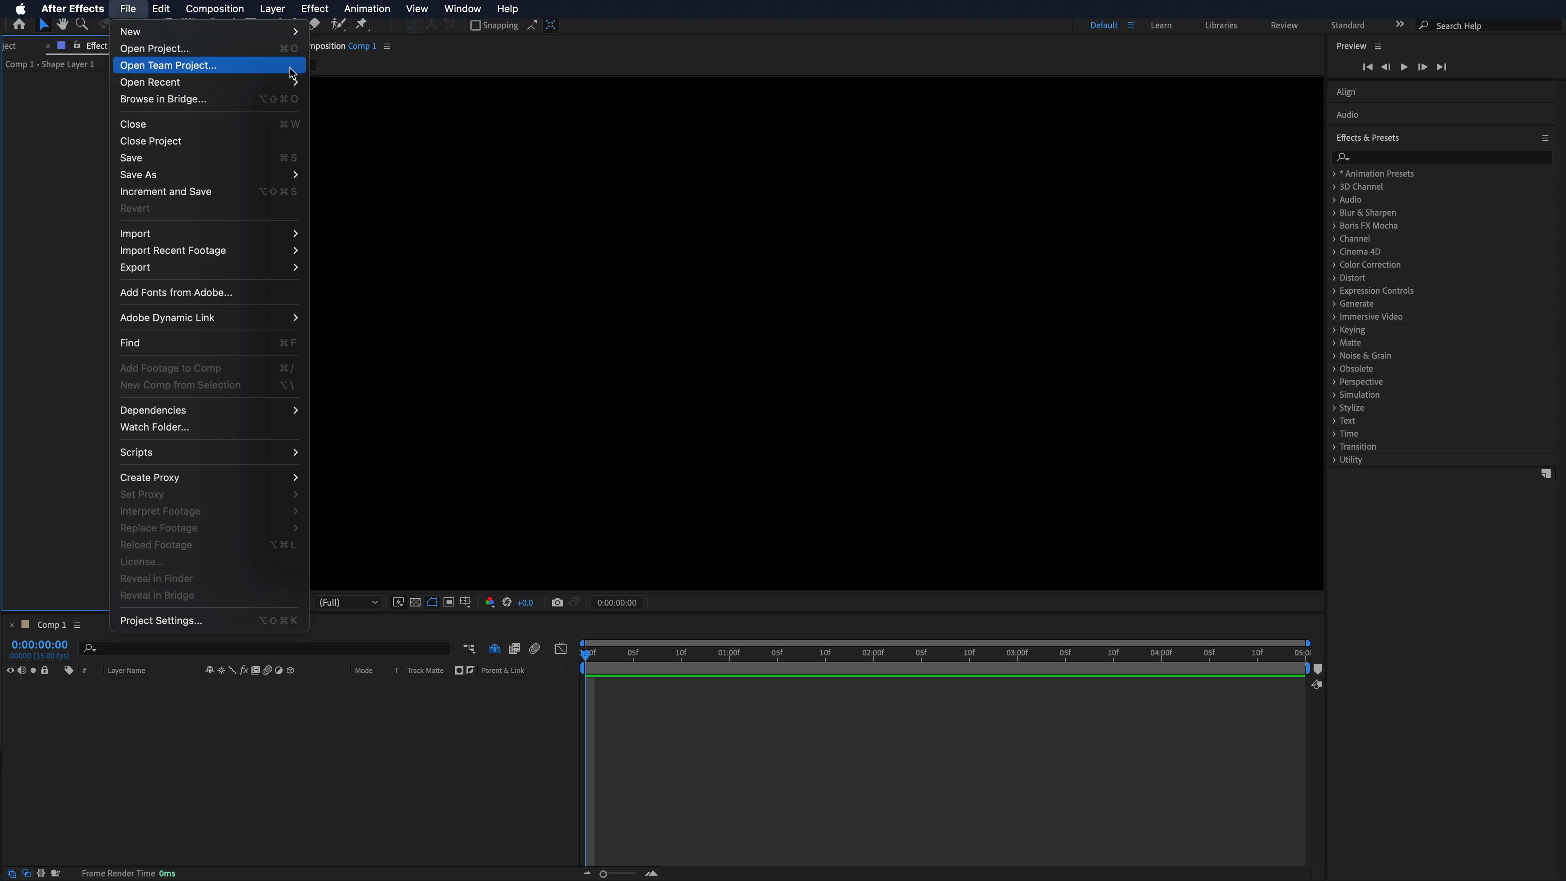
pyautogui.moveTo(168, 12)
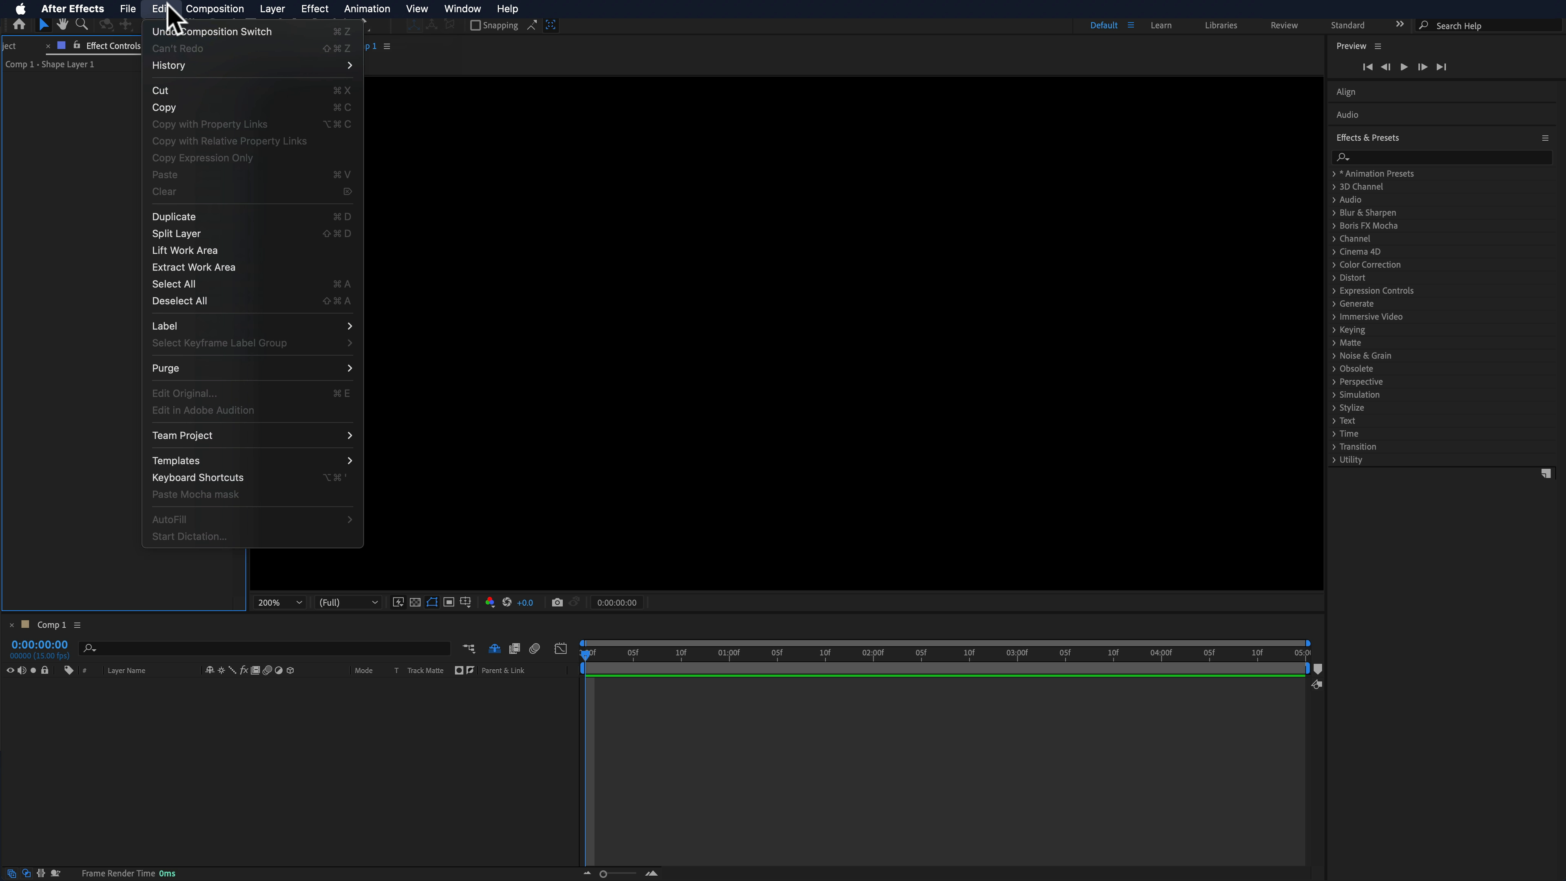
pyautogui.click(283, 482)
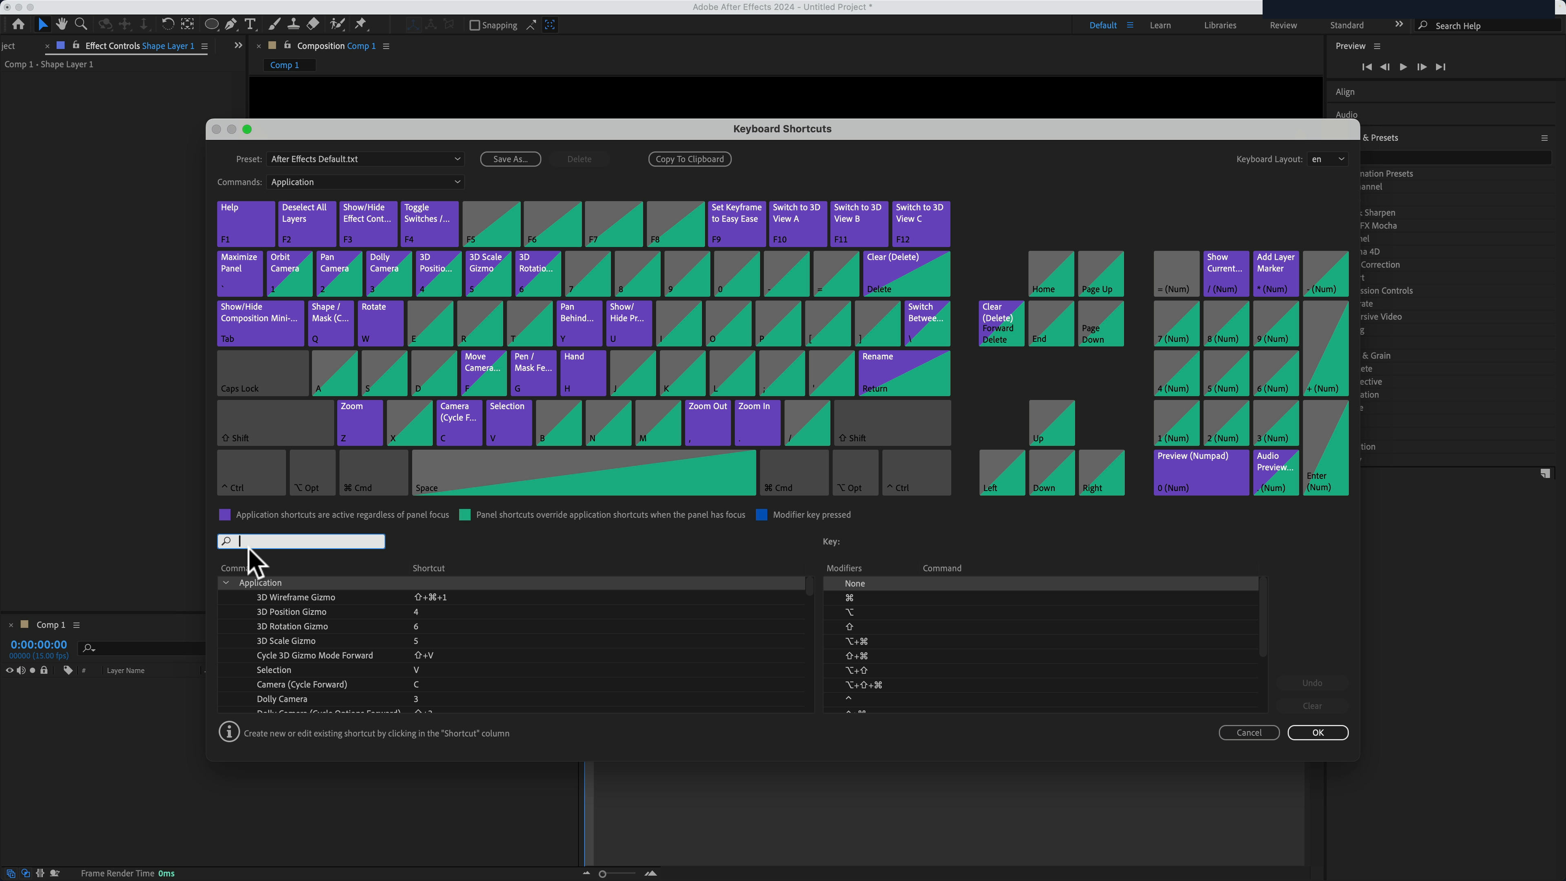
pyautogui.write('open')
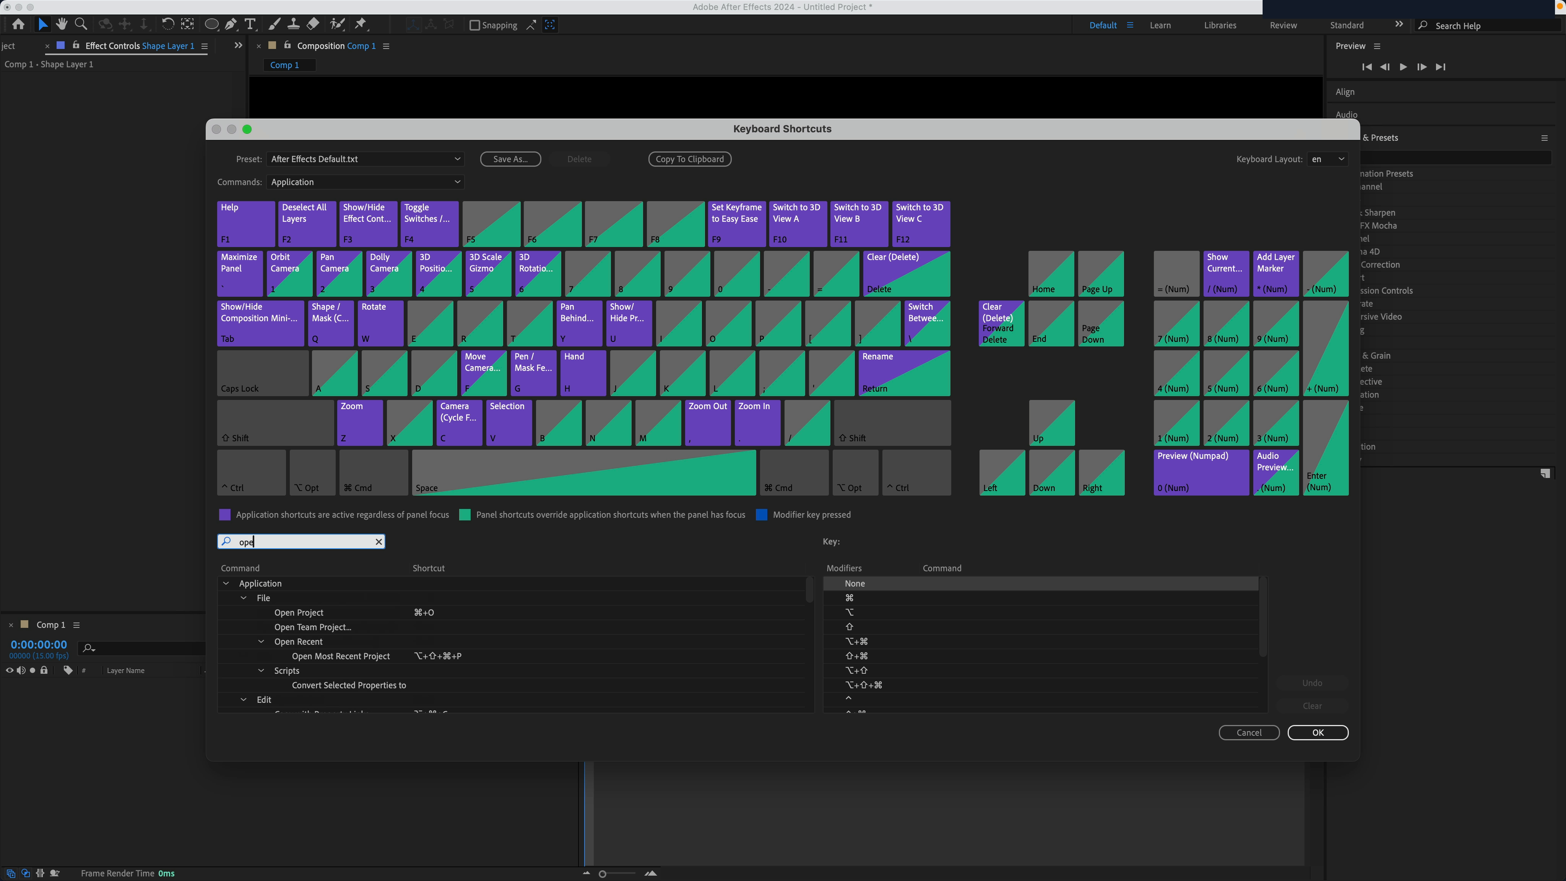
pyautogui.write(' team')
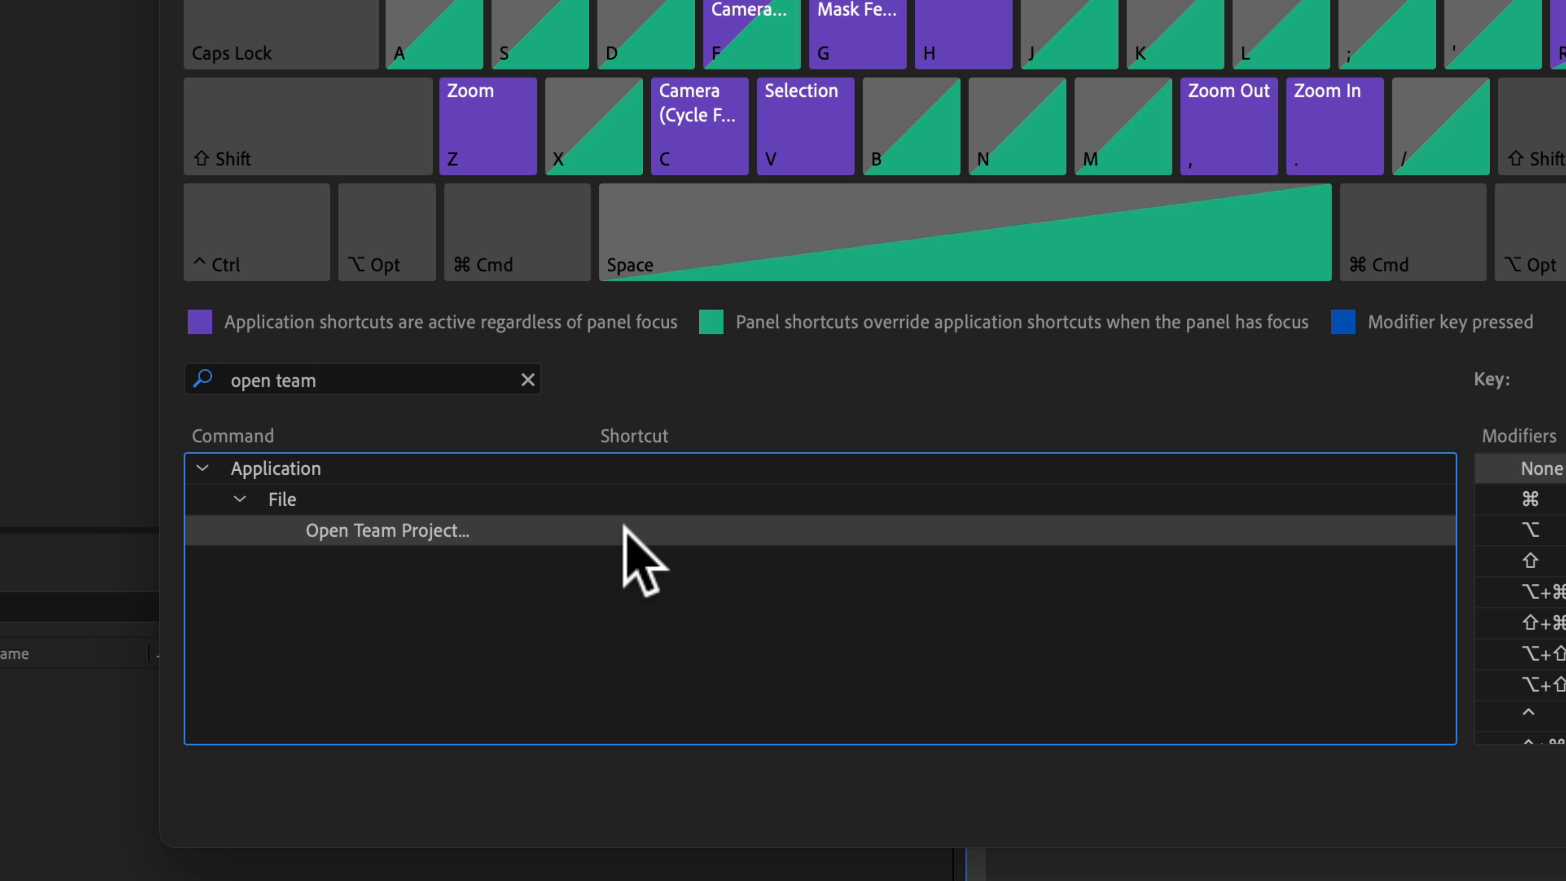
# - Assign the shortcut Option+Shift+Command+Z to the Open Team Project command
pyautogui.click(621, 531)
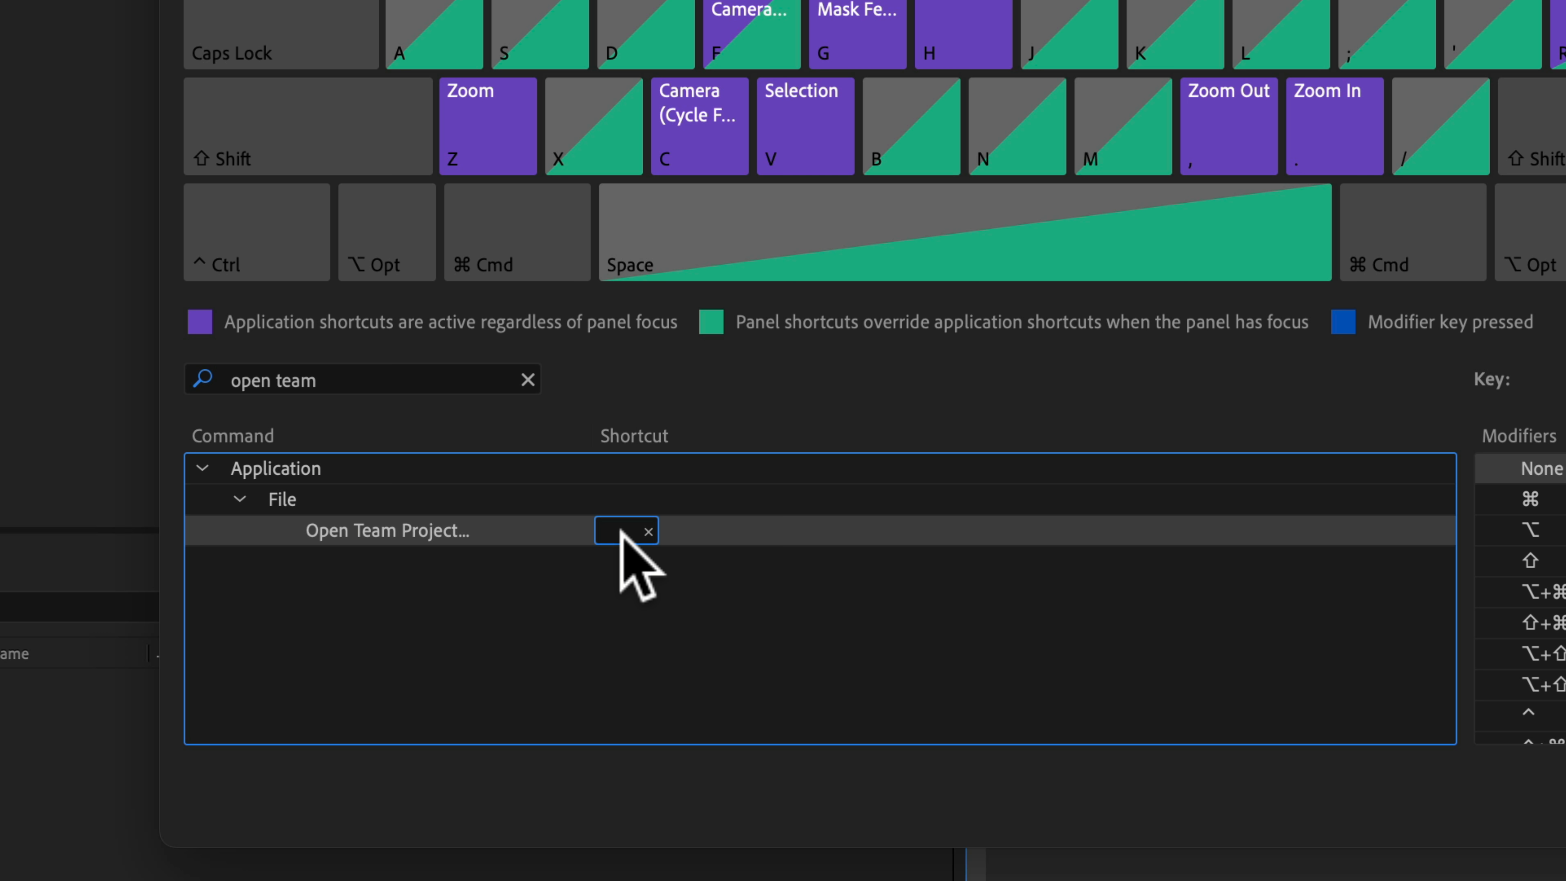
pyautogui.press('shift+alt+super')
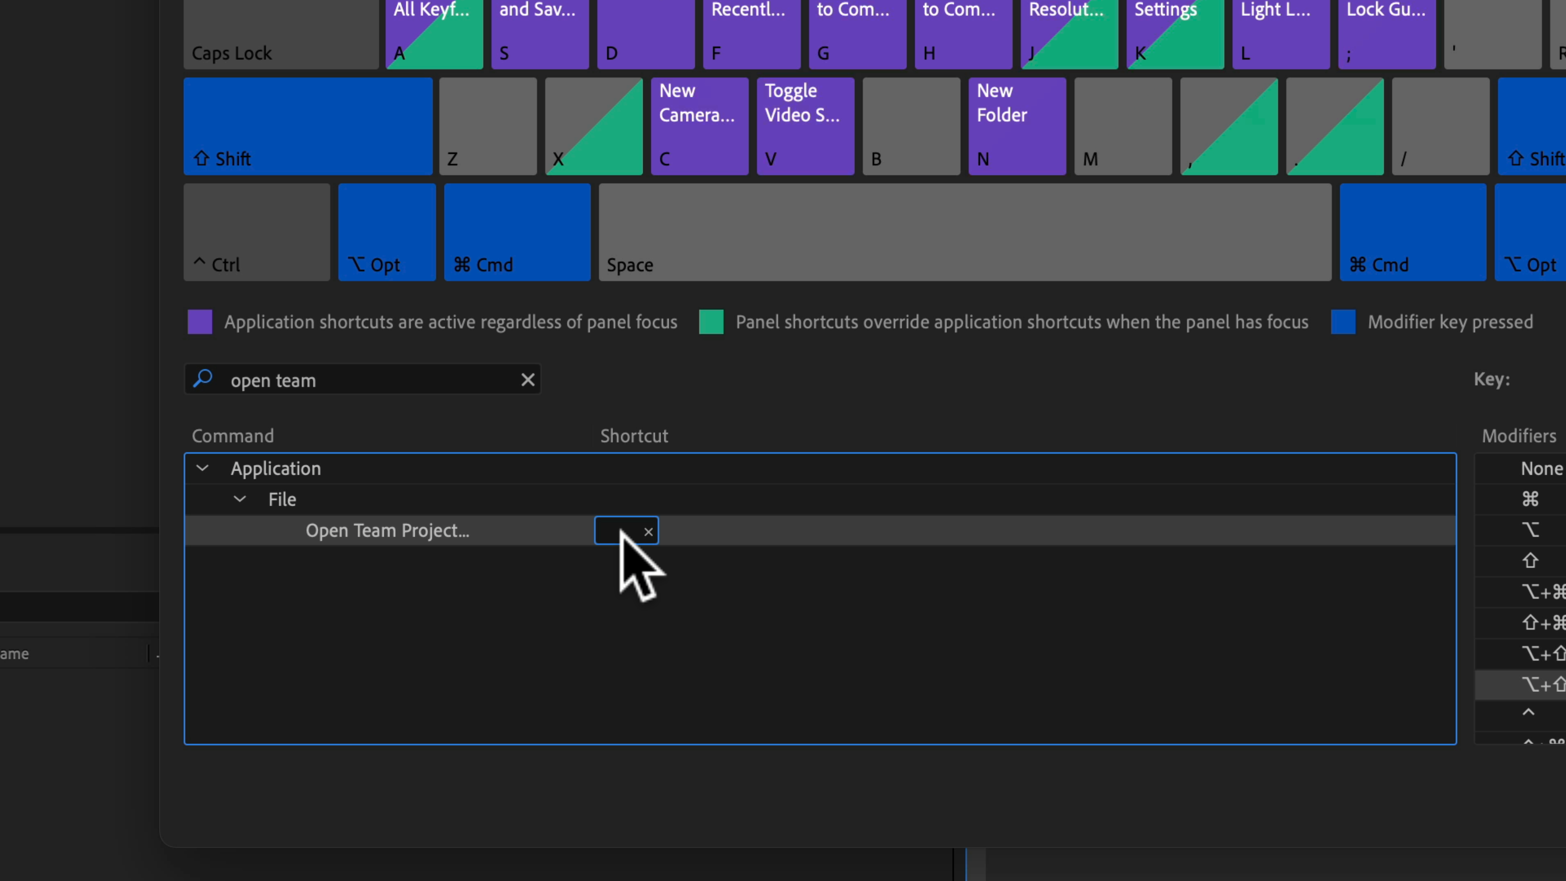
pyautogui.press('shift+alt+super+z')
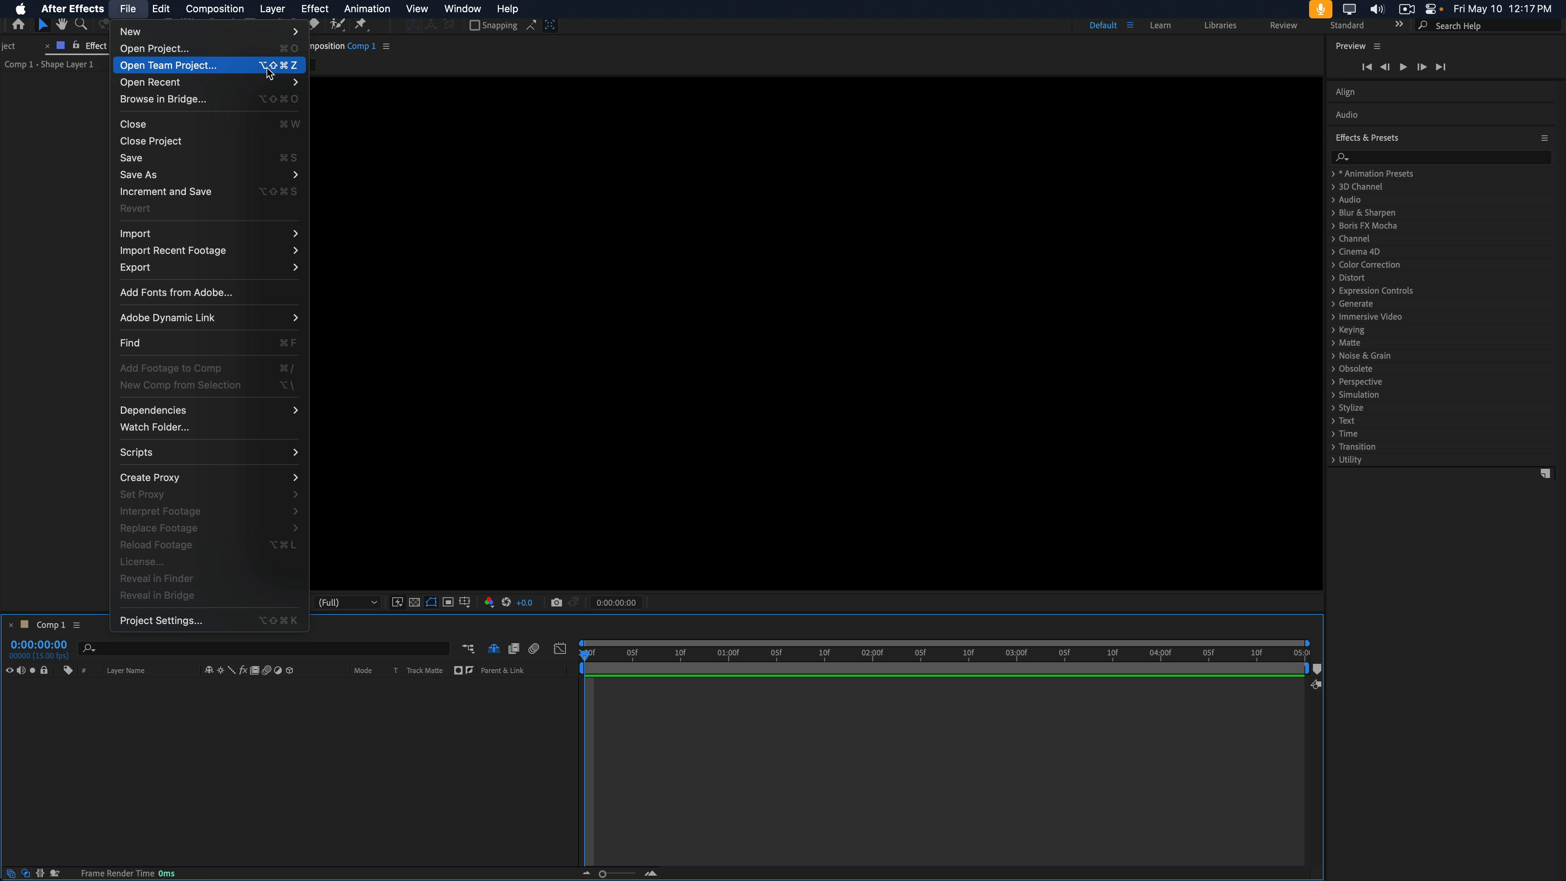
# - Reopen the keyboard shortcuts editor, find the Open Team Project command and remove its assigned shortcut
pyautogui.moveTo(327, 17)
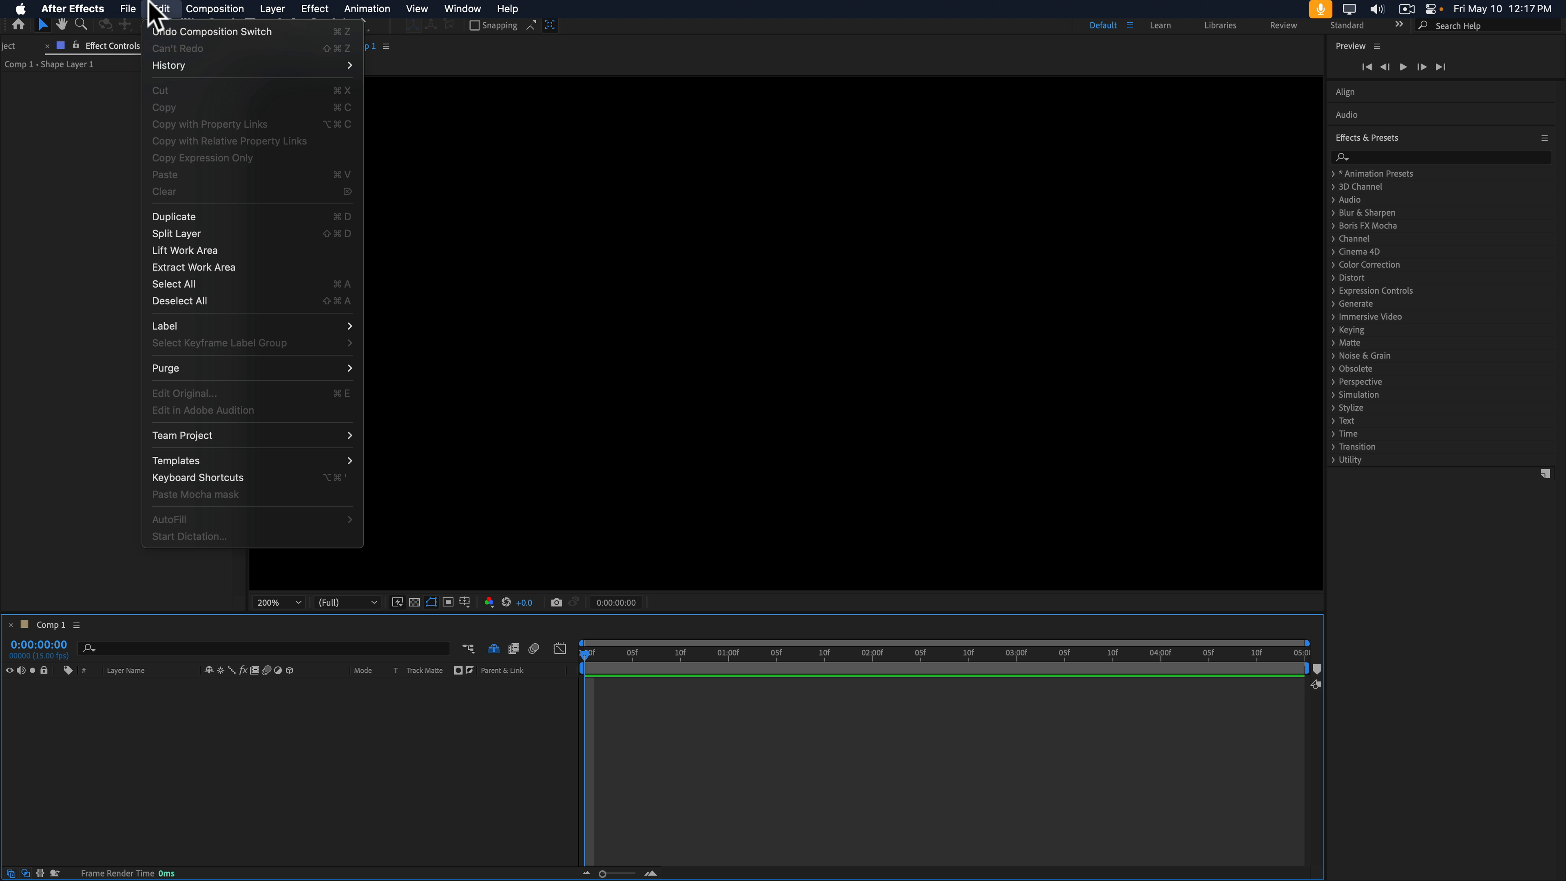
pyautogui.click(216, 479)
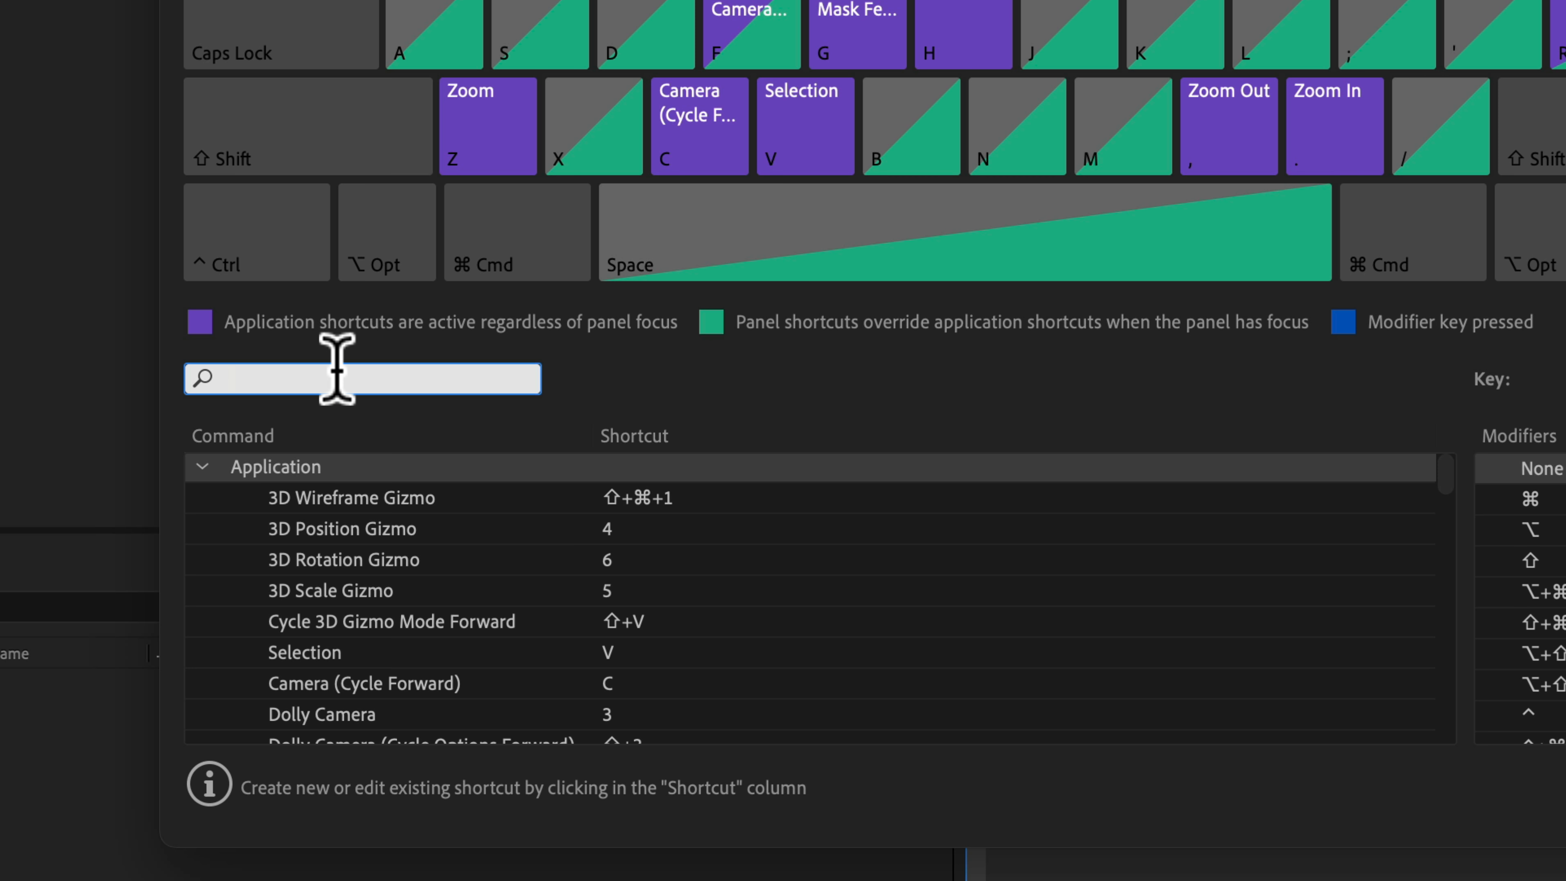
pyautogui.write('open team')
pyautogui.click(403, 639)
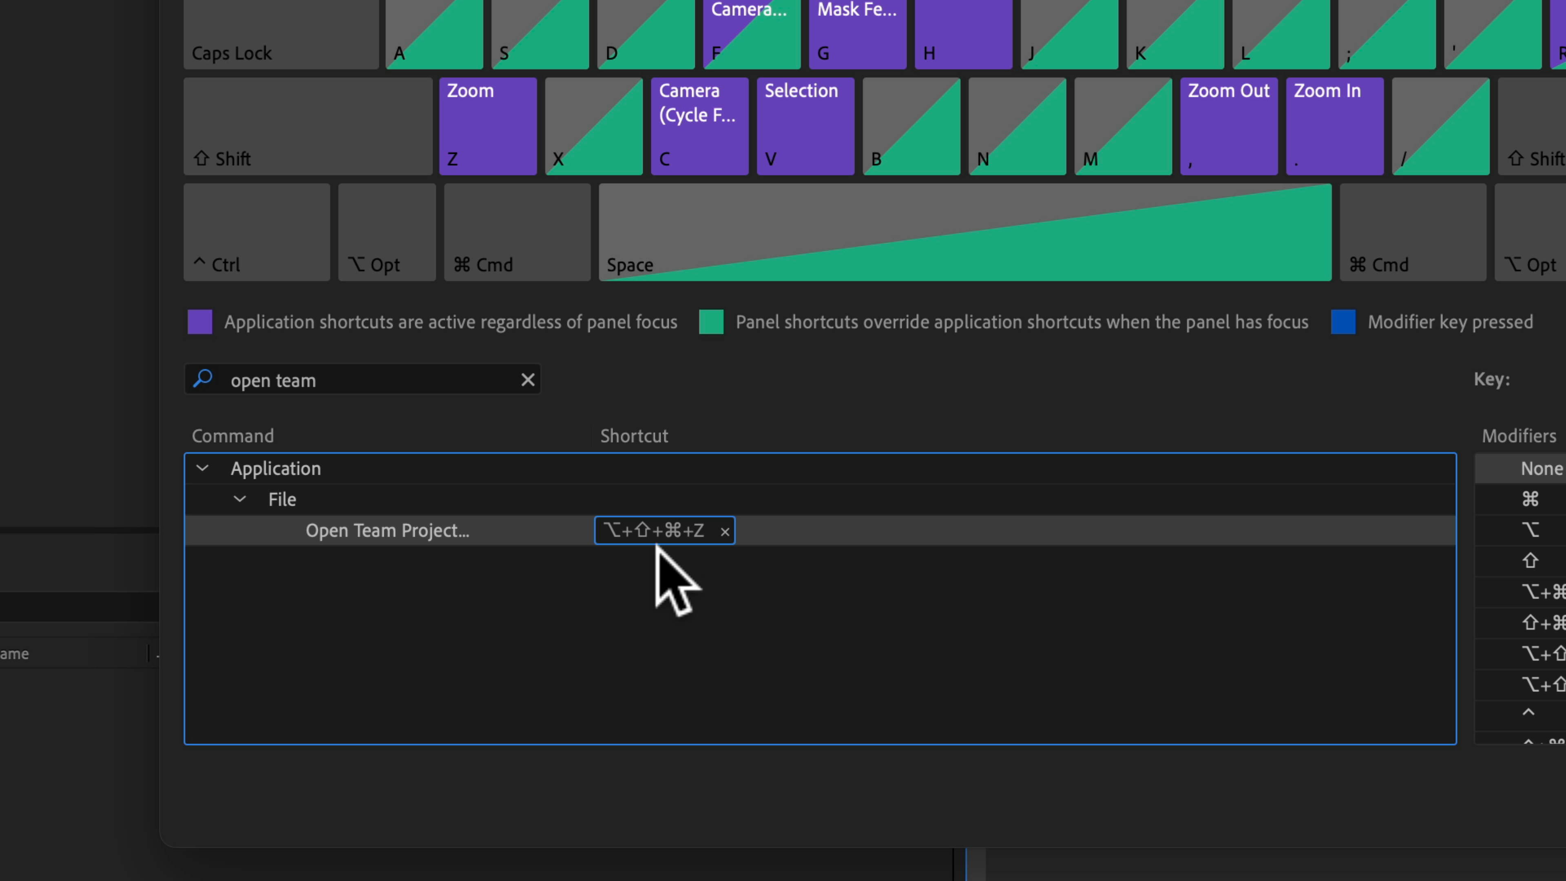
pyautogui.click(725, 531)
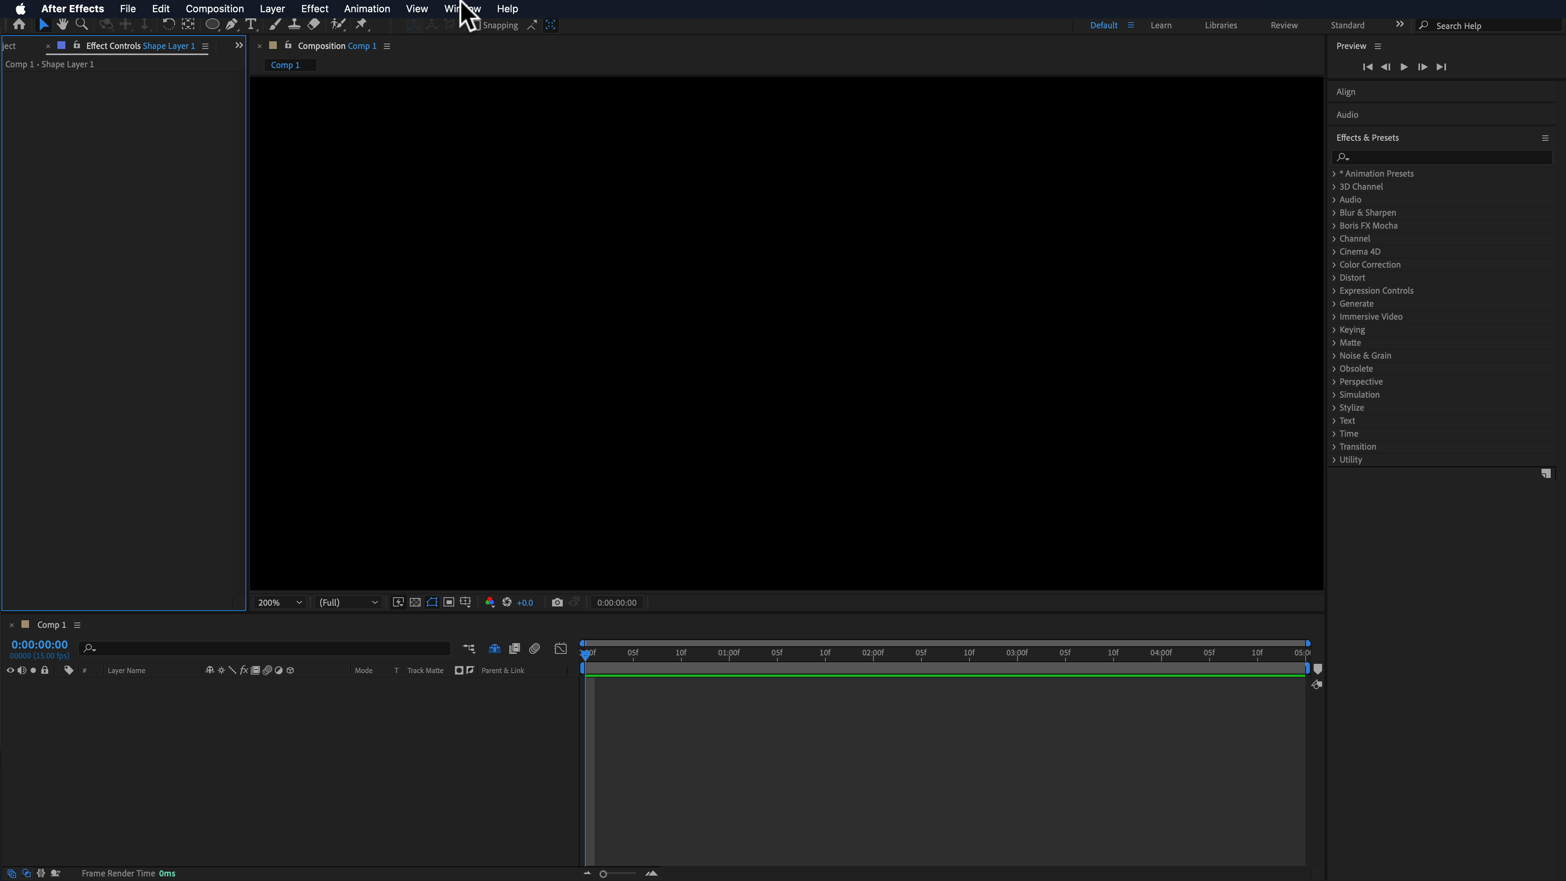
# - Open the online keyboard shortcuts reference and read through the Visual Keyboard Shortcut Editor section and the shortcut tables
pyautogui.click(464, 8)
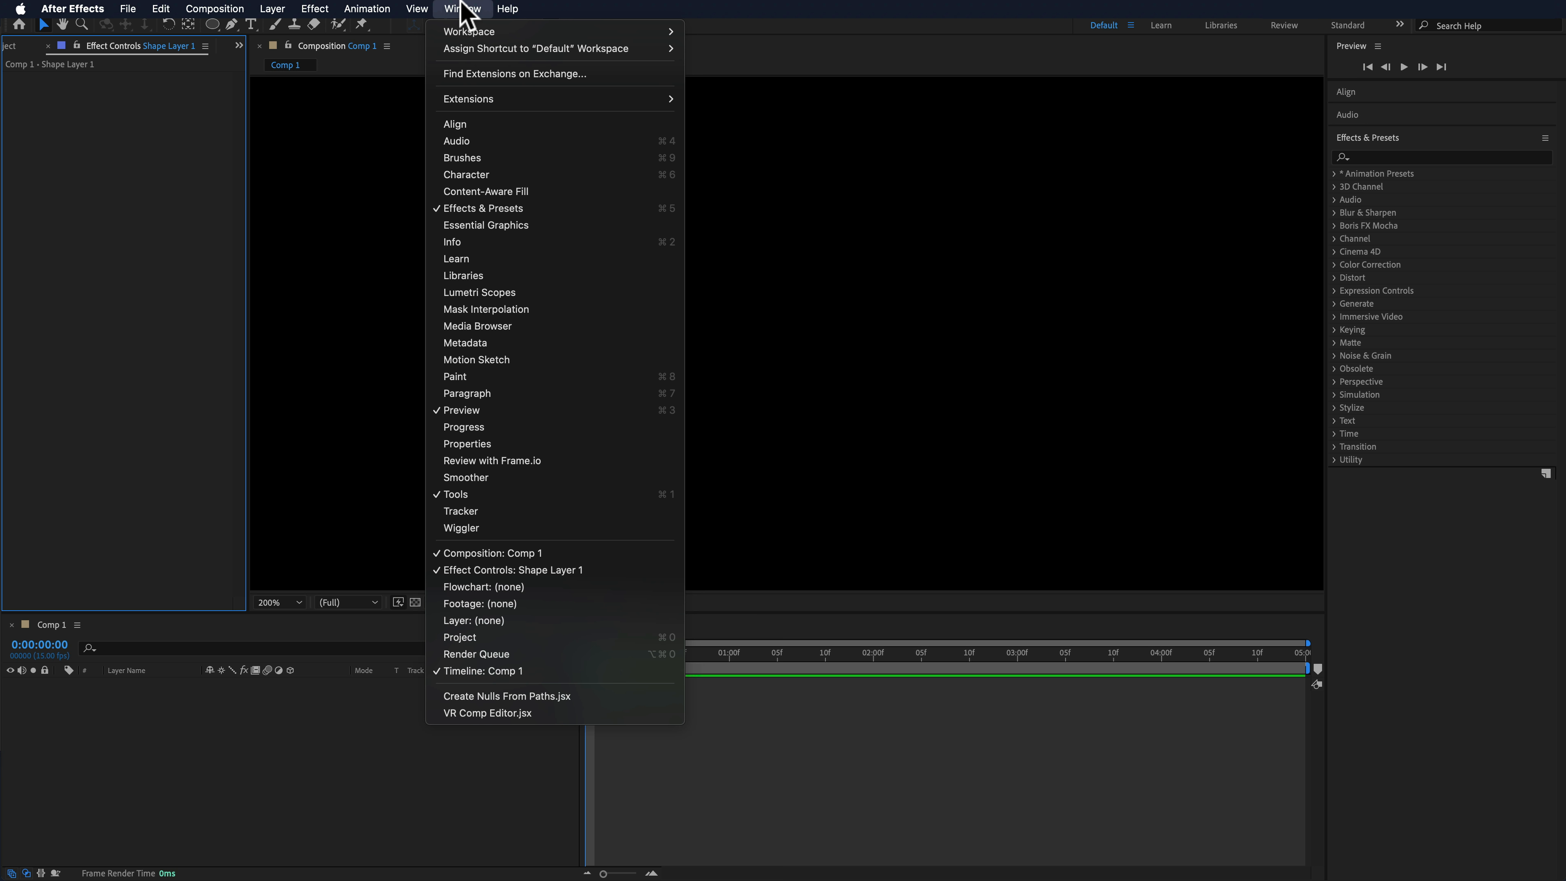
pyautogui.moveTo(510, 7)
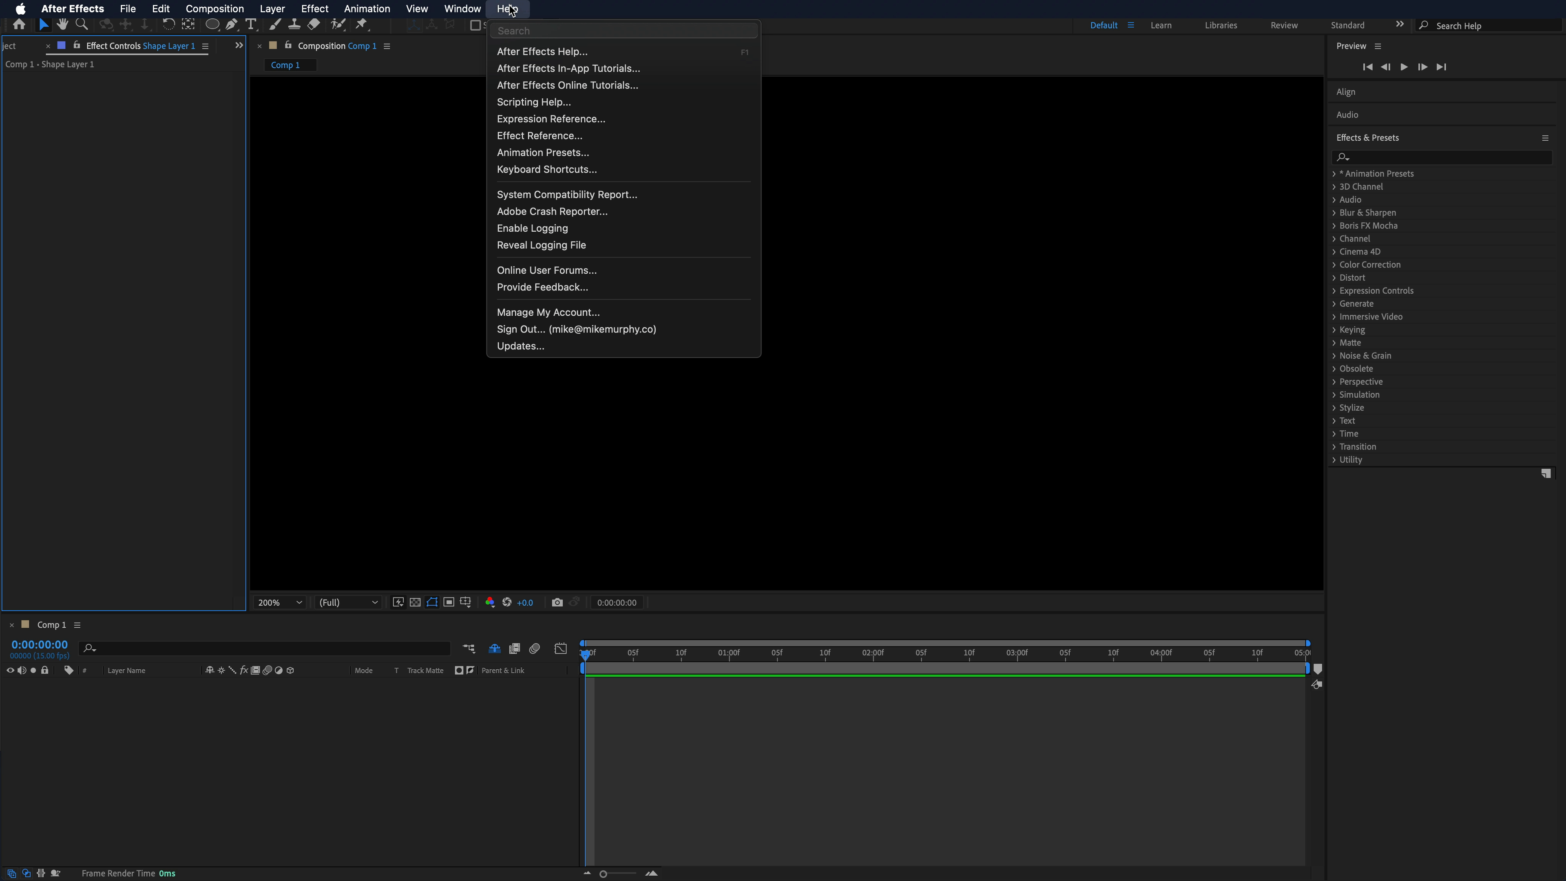
pyautogui.click(617, 170)
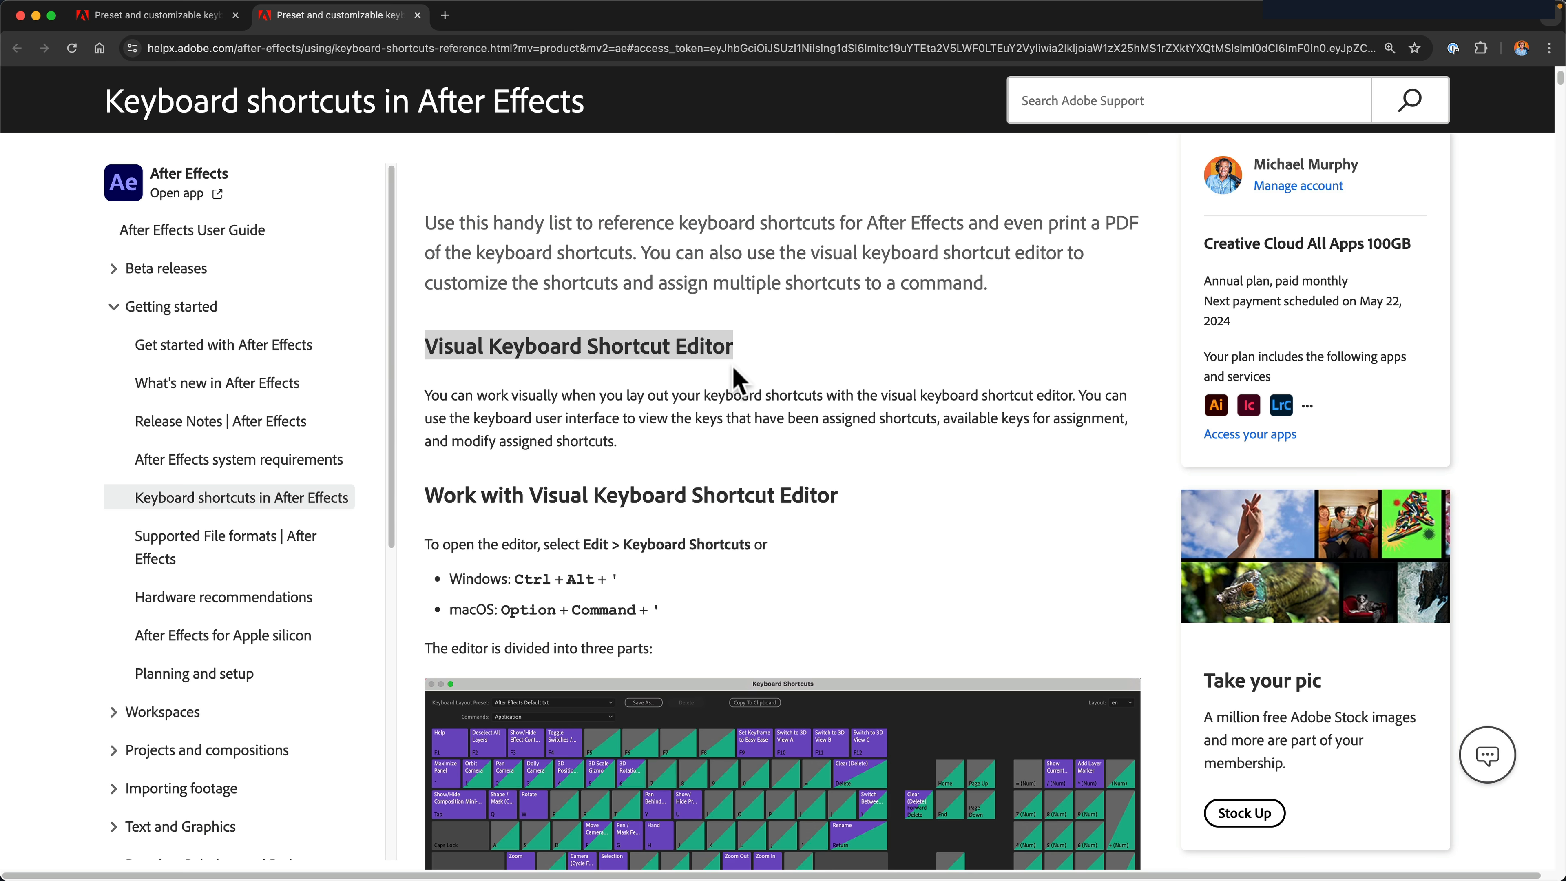
pyautogui.scroll(-5, 738, 378)
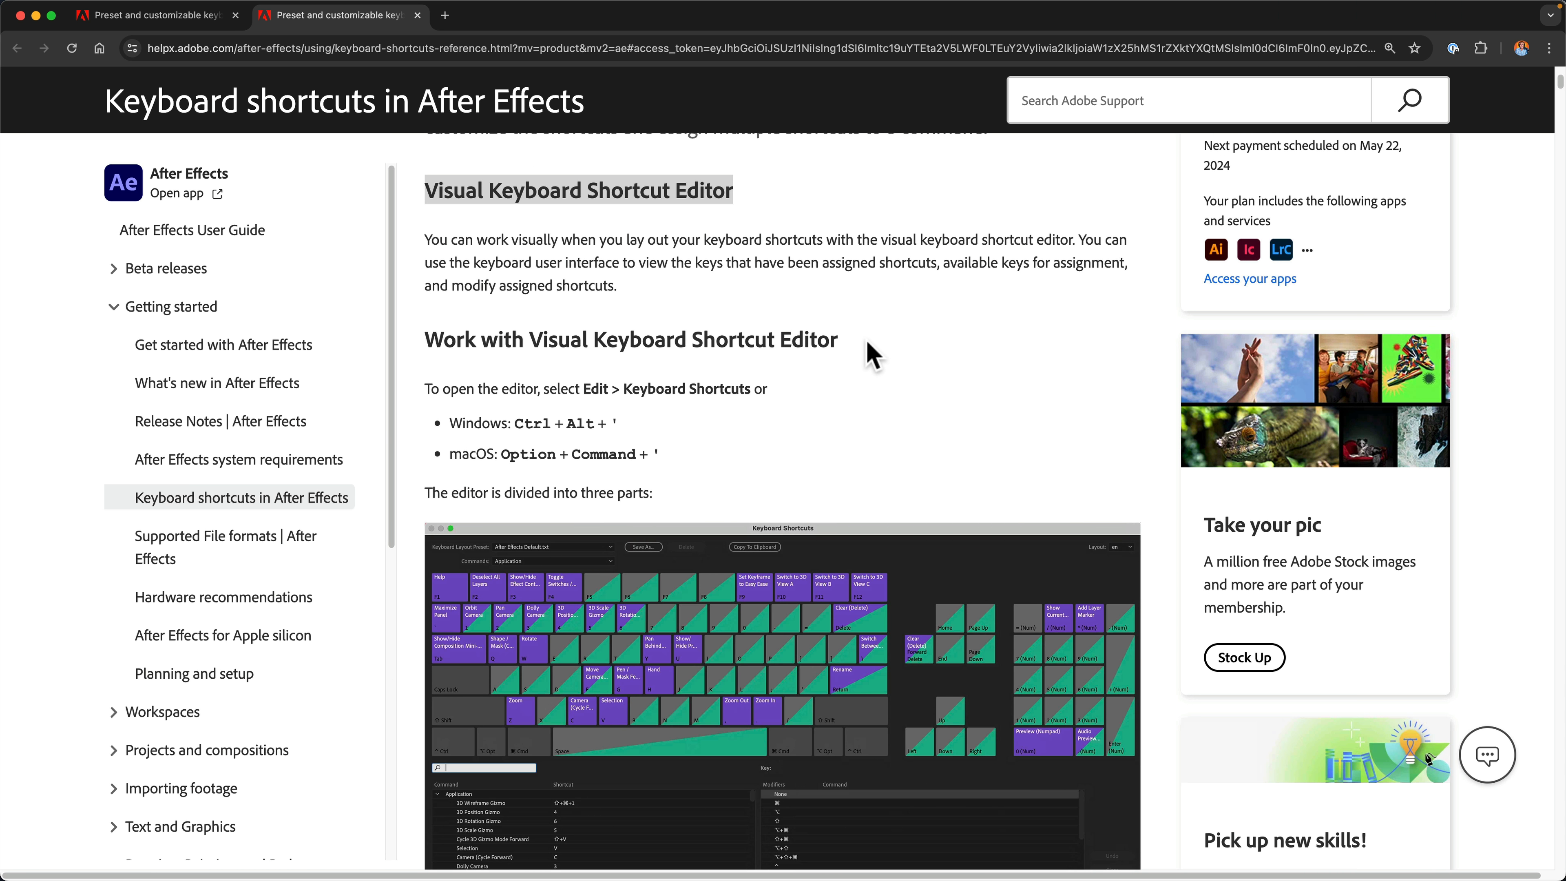
pyautogui.scroll(-20, 814, 384)
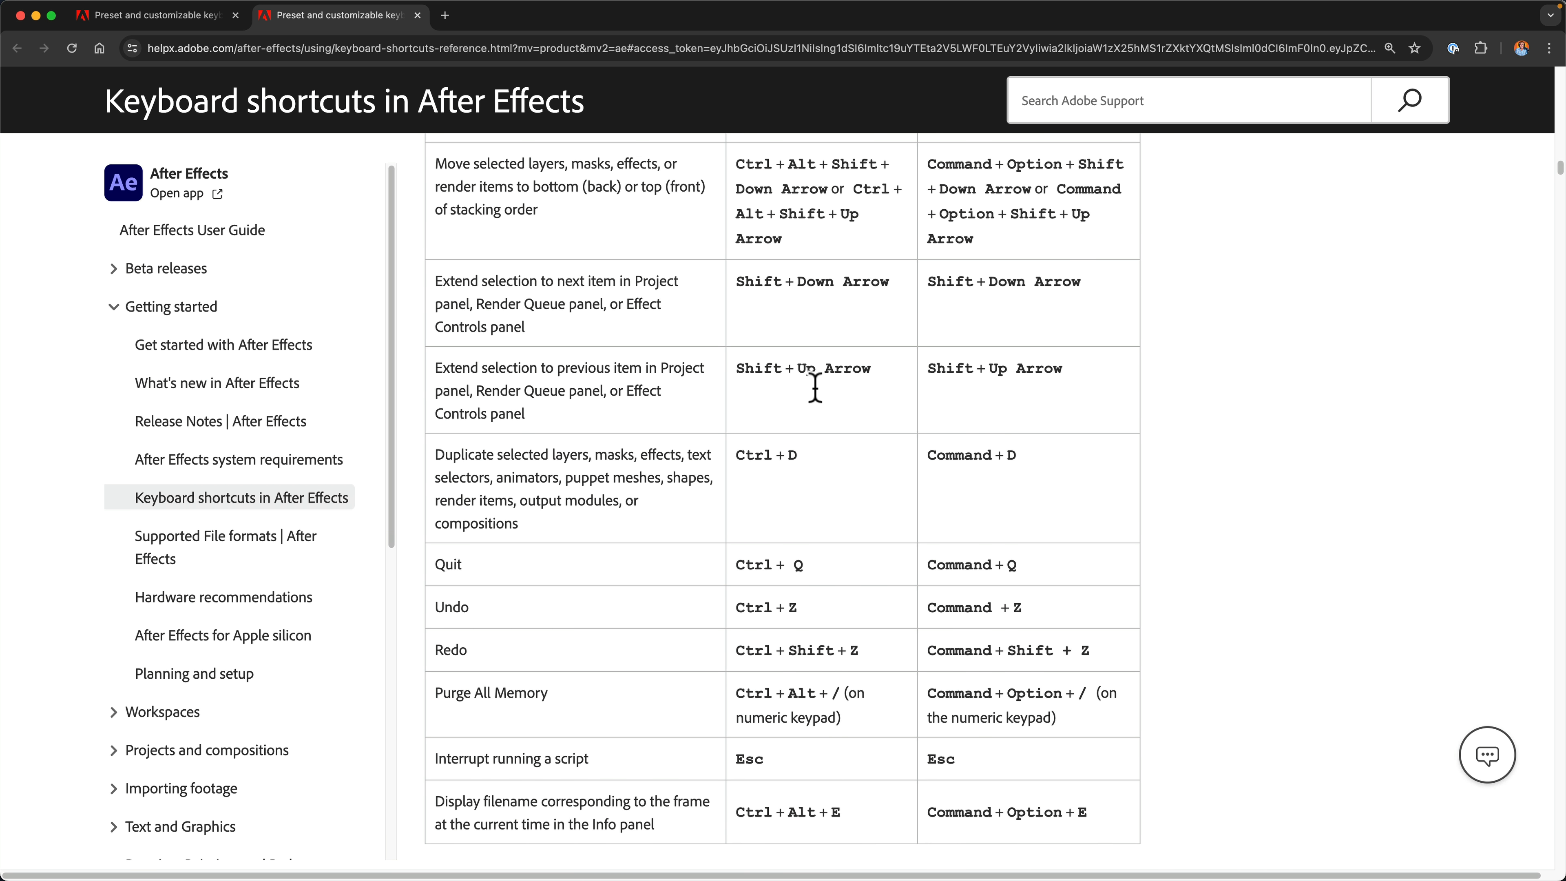
pyautogui.scroll(-20, 815, 386)
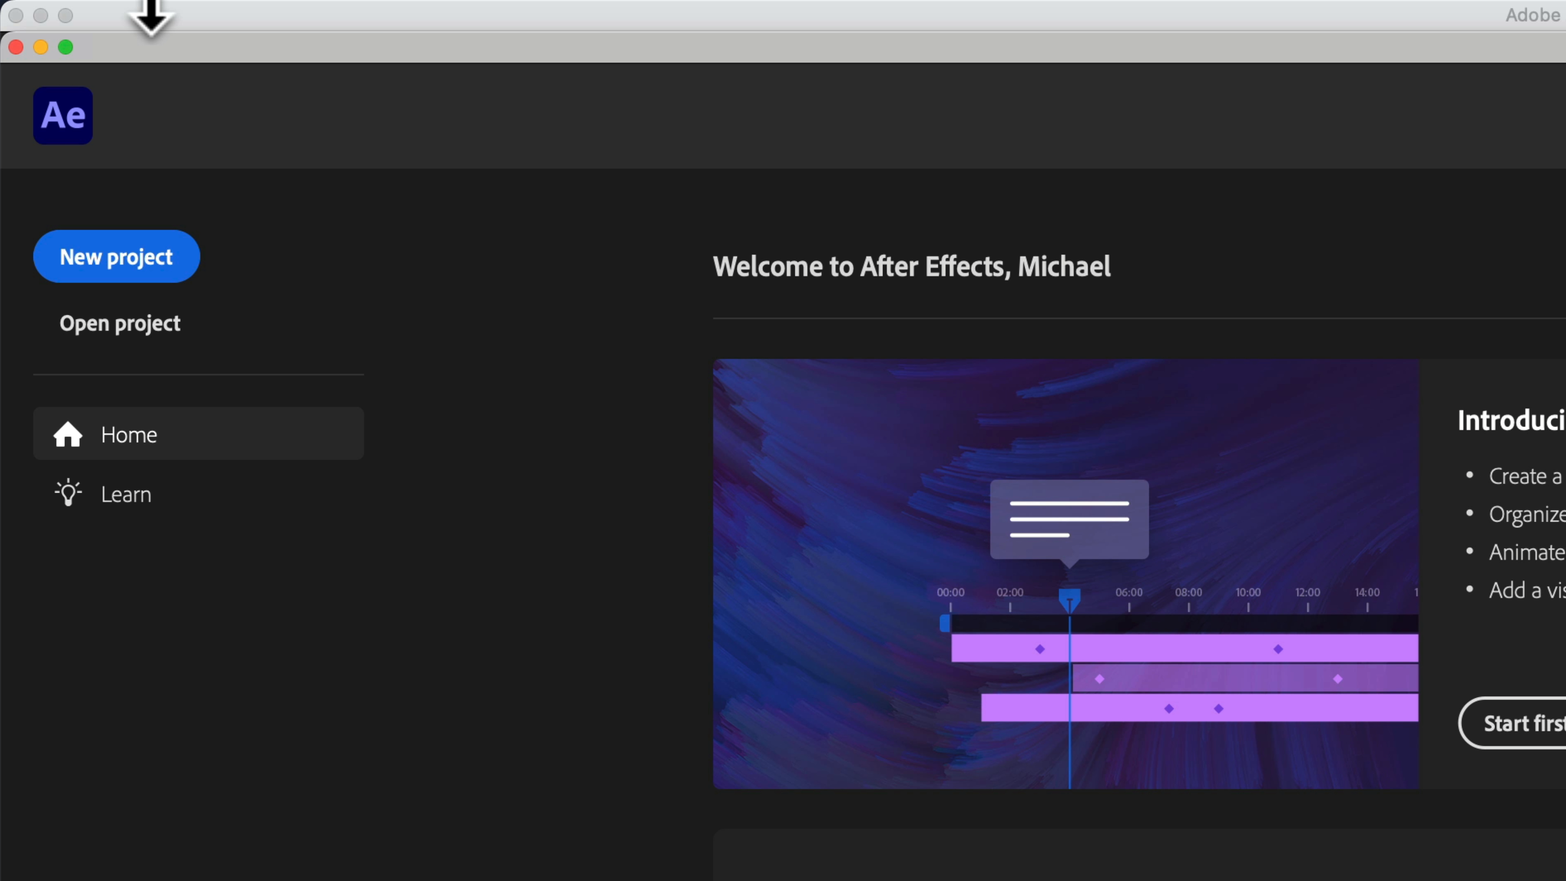
# - Open the General settings of After Effects
pyautogui.click(139, 12)
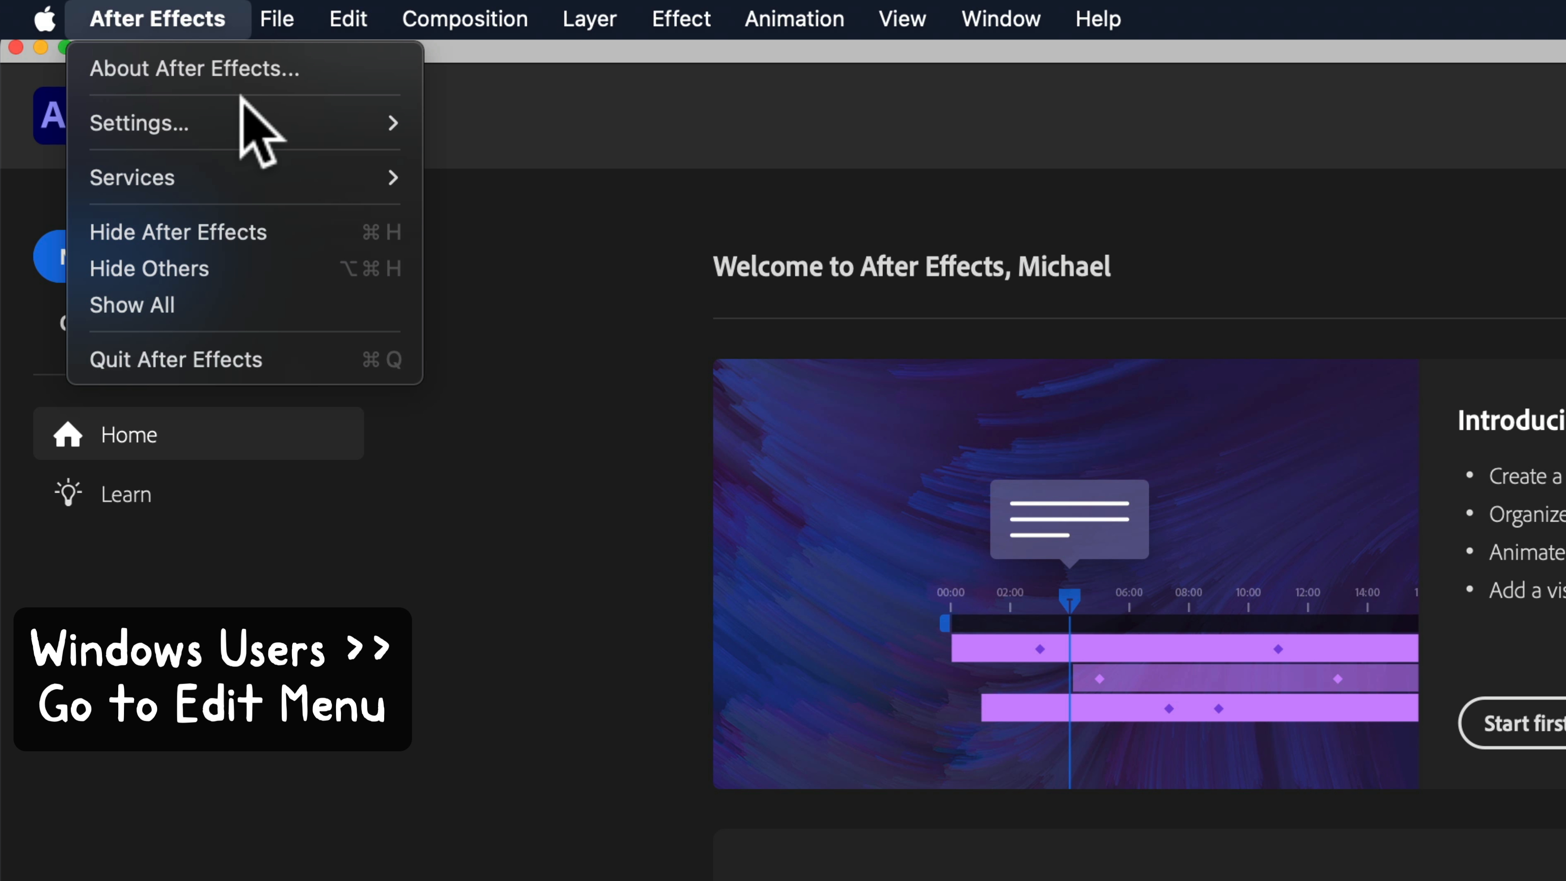
pyautogui.moveTo(245, 106)
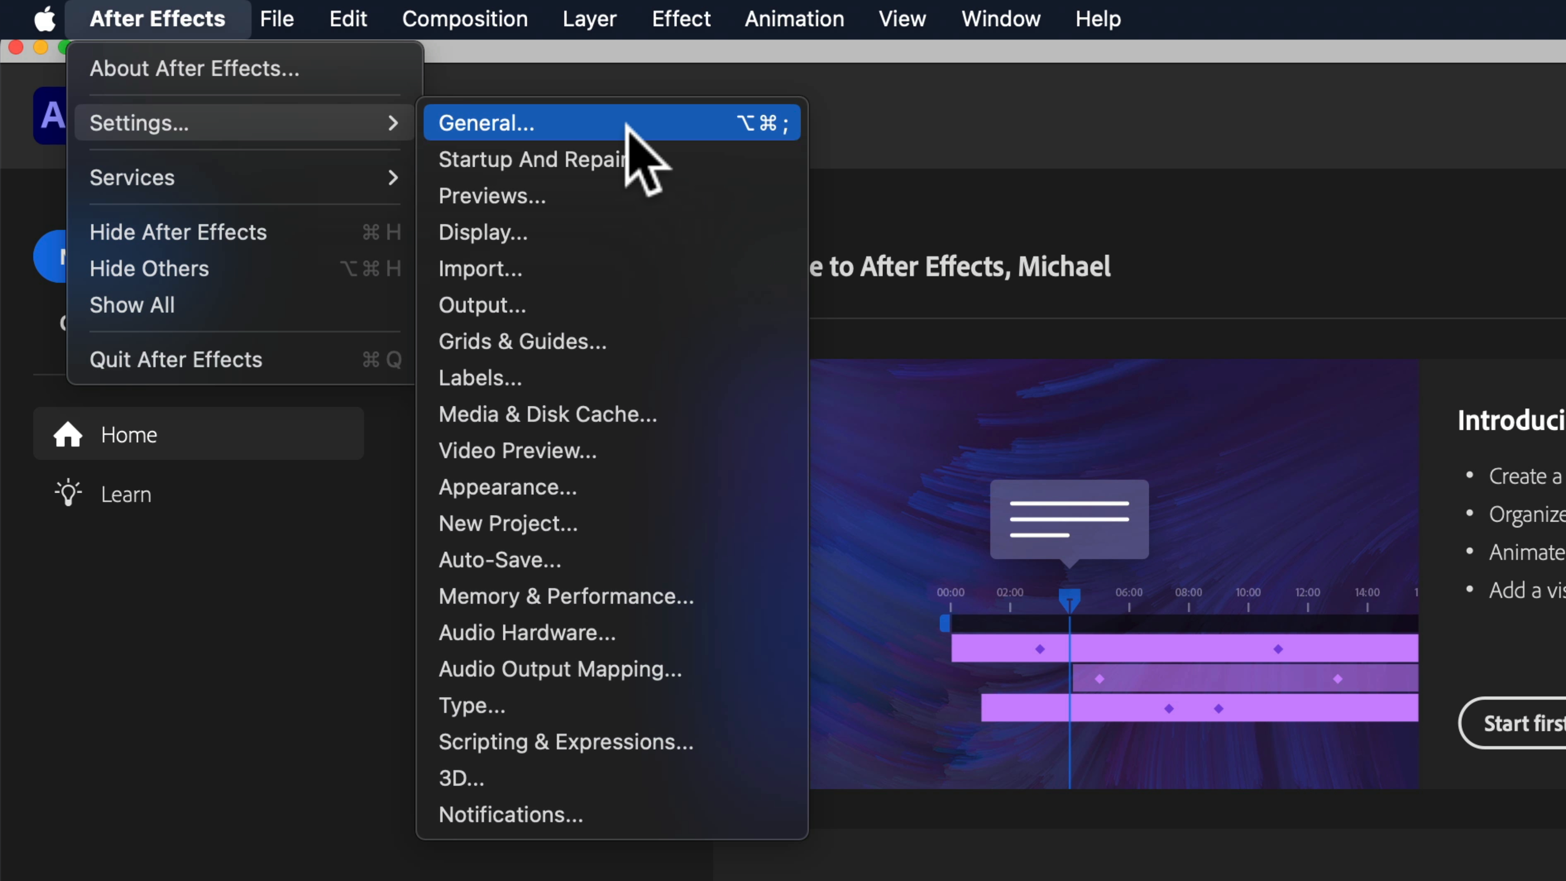
pyautogui.click(627, 125)
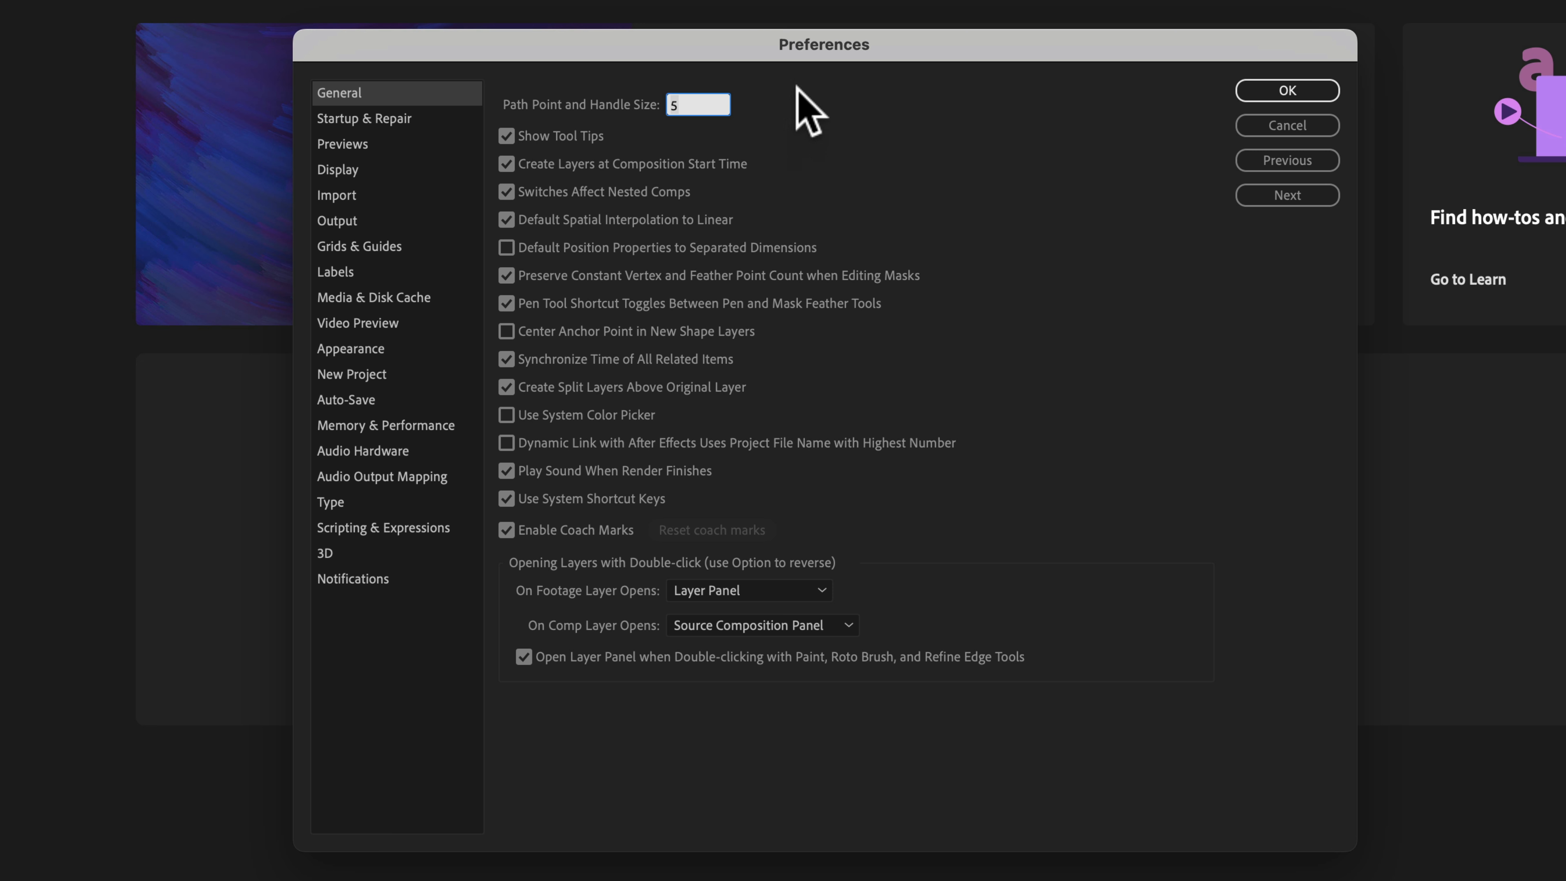
# - Look through the preference categories from Startup & Repair down to New Project
pyautogui.click(358, 118)
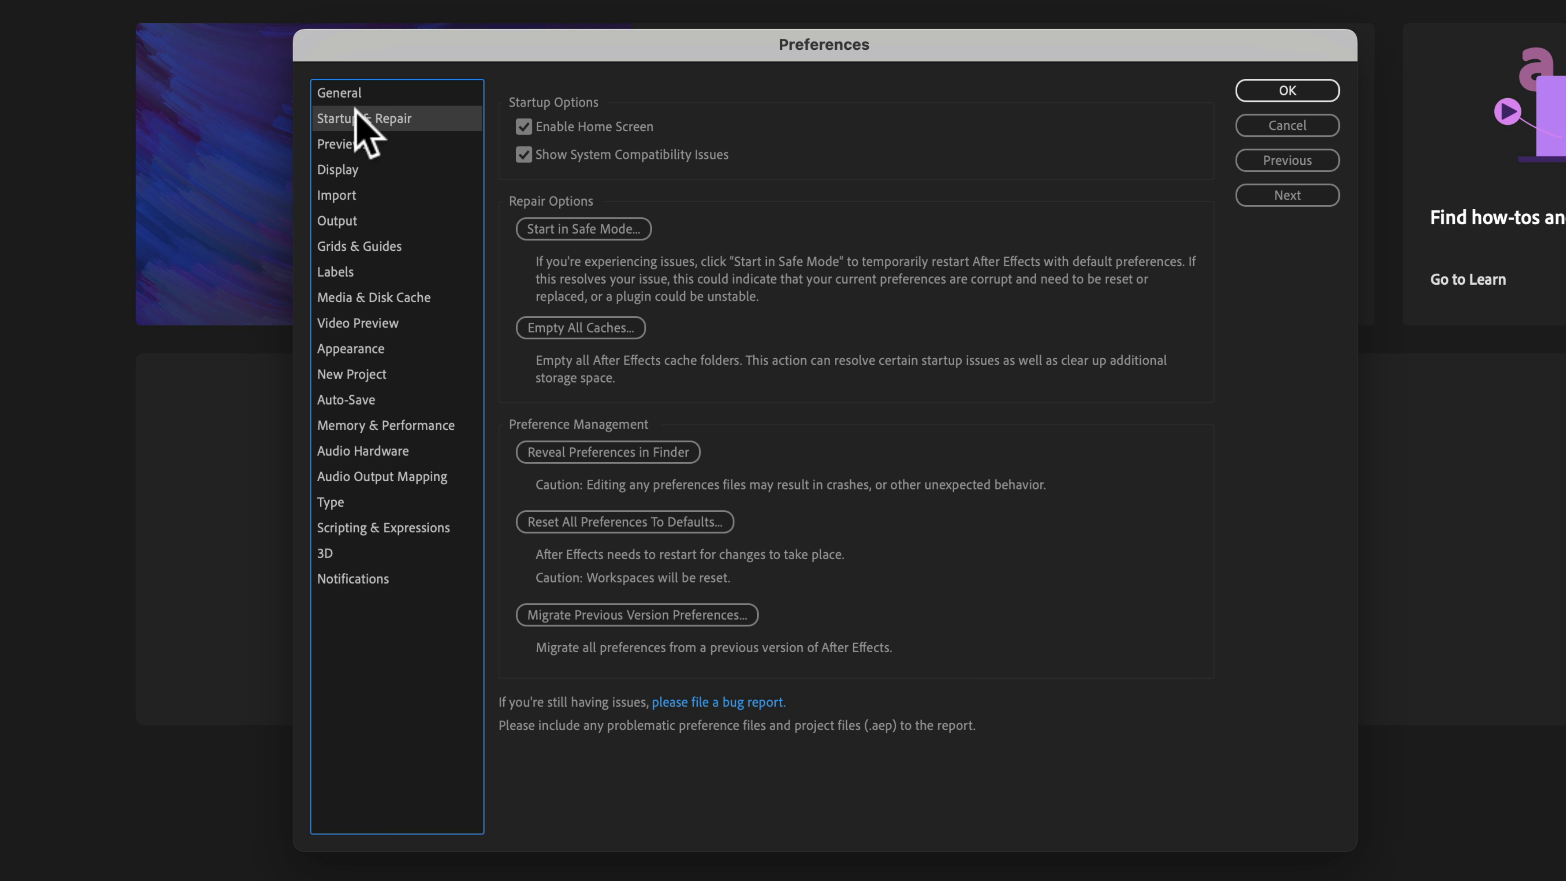
pyautogui.click(349, 145)
pyautogui.click(347, 171)
pyautogui.click(346, 196)
pyautogui.click(345, 222)
pyautogui.click(347, 247)
pyautogui.click(347, 273)
pyautogui.click(348, 323)
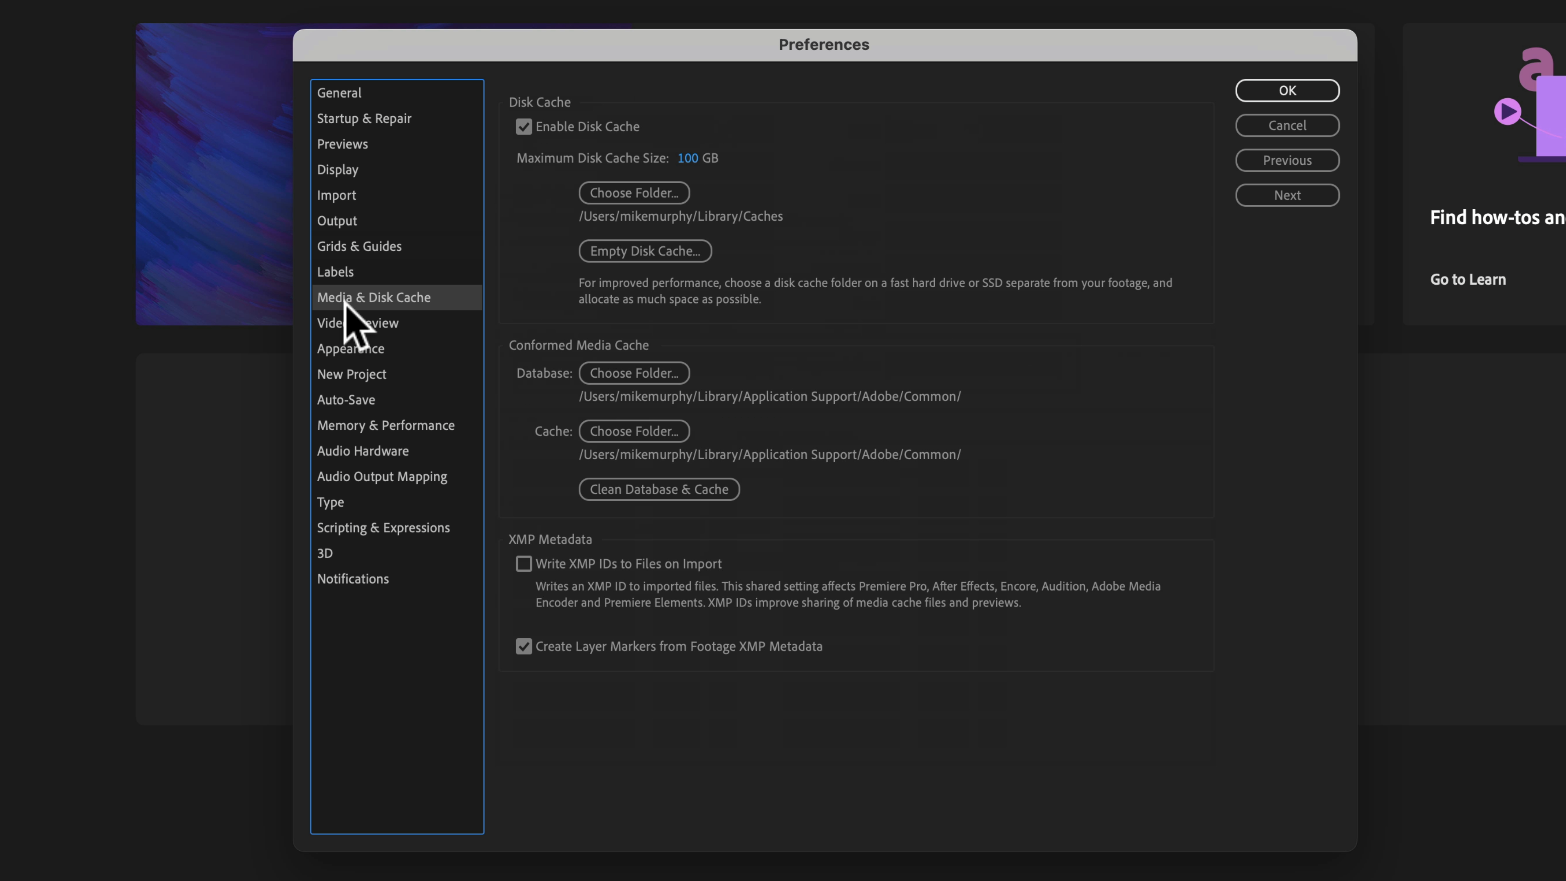
pyautogui.click(350, 349)
pyautogui.click(350, 374)
# - In the General preferences, set Path Point and Handle Size to 10 pixels and enable Center Anchor Point in New Shape Layers
pyautogui.press('Home')
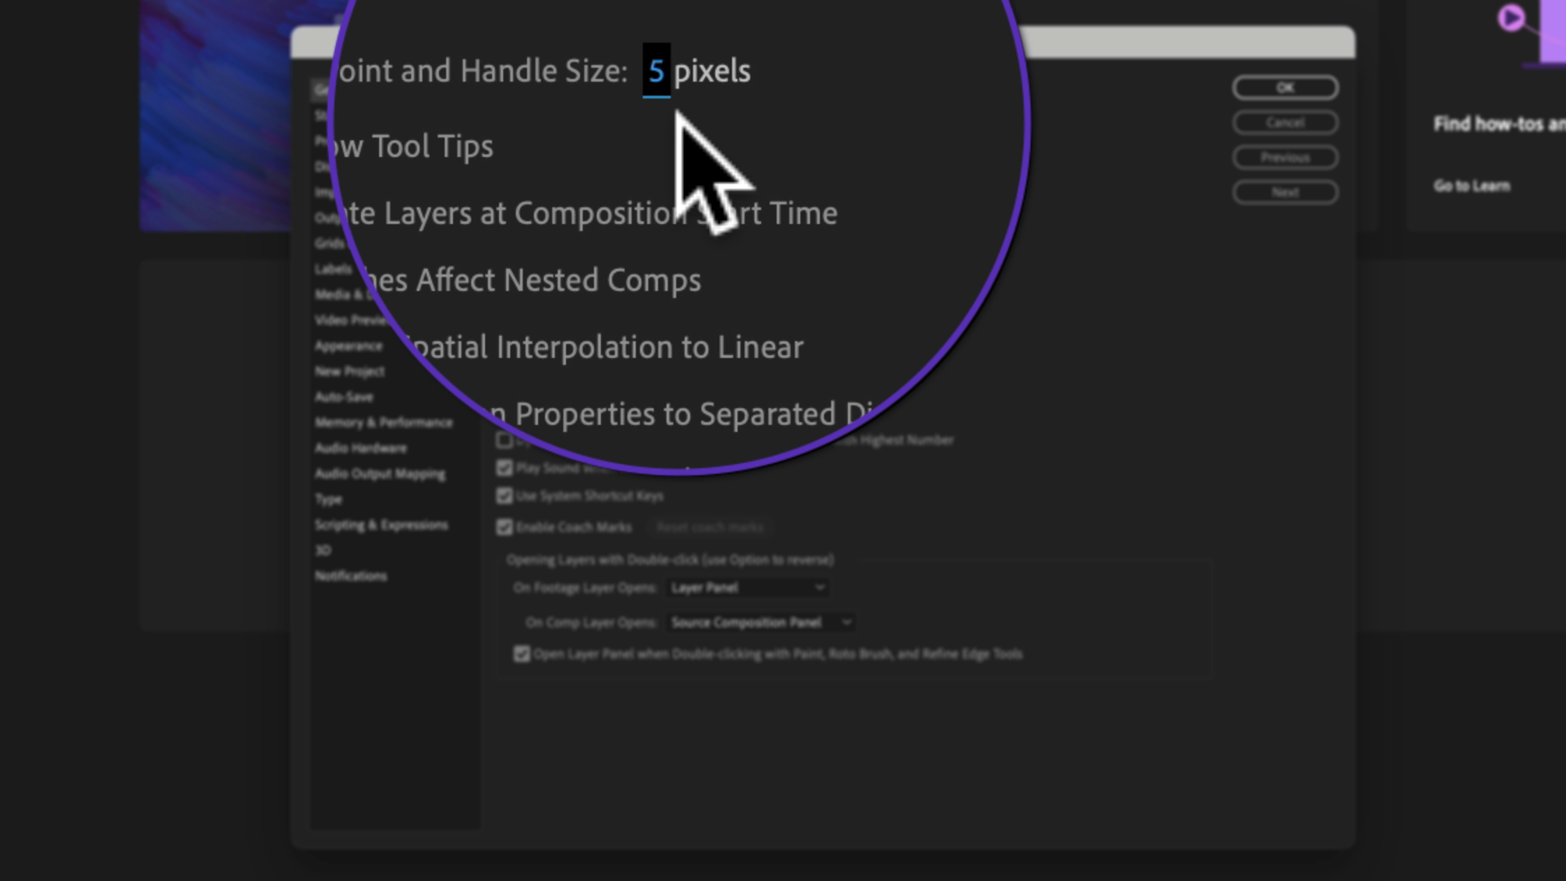
pyautogui.click(681, 101)
pyautogui.write('10')
pyautogui.press('Return')
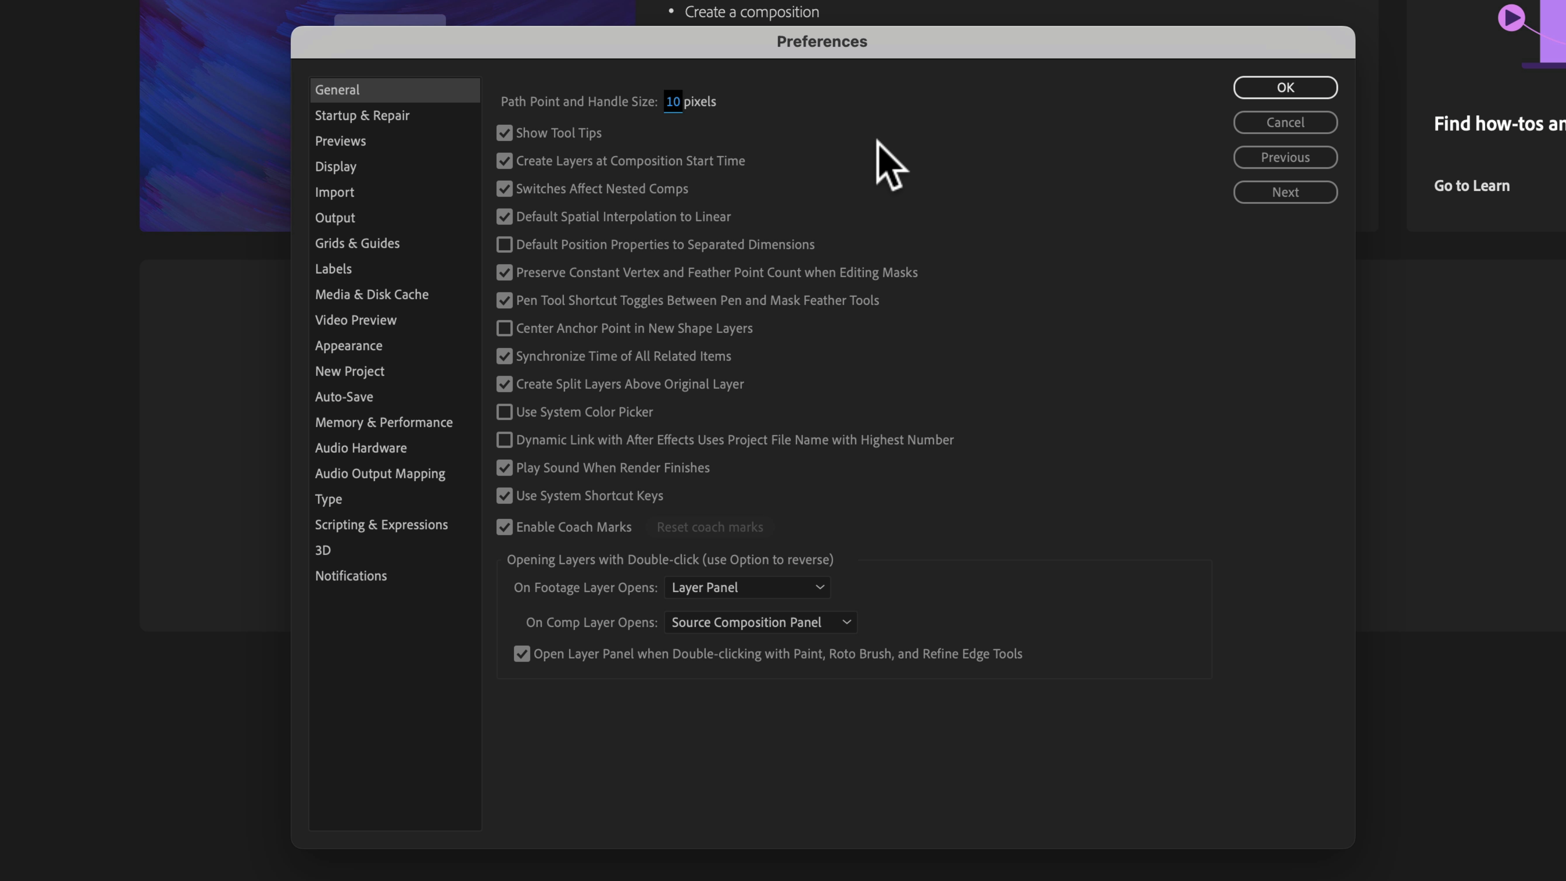
pyautogui.click(504, 327)
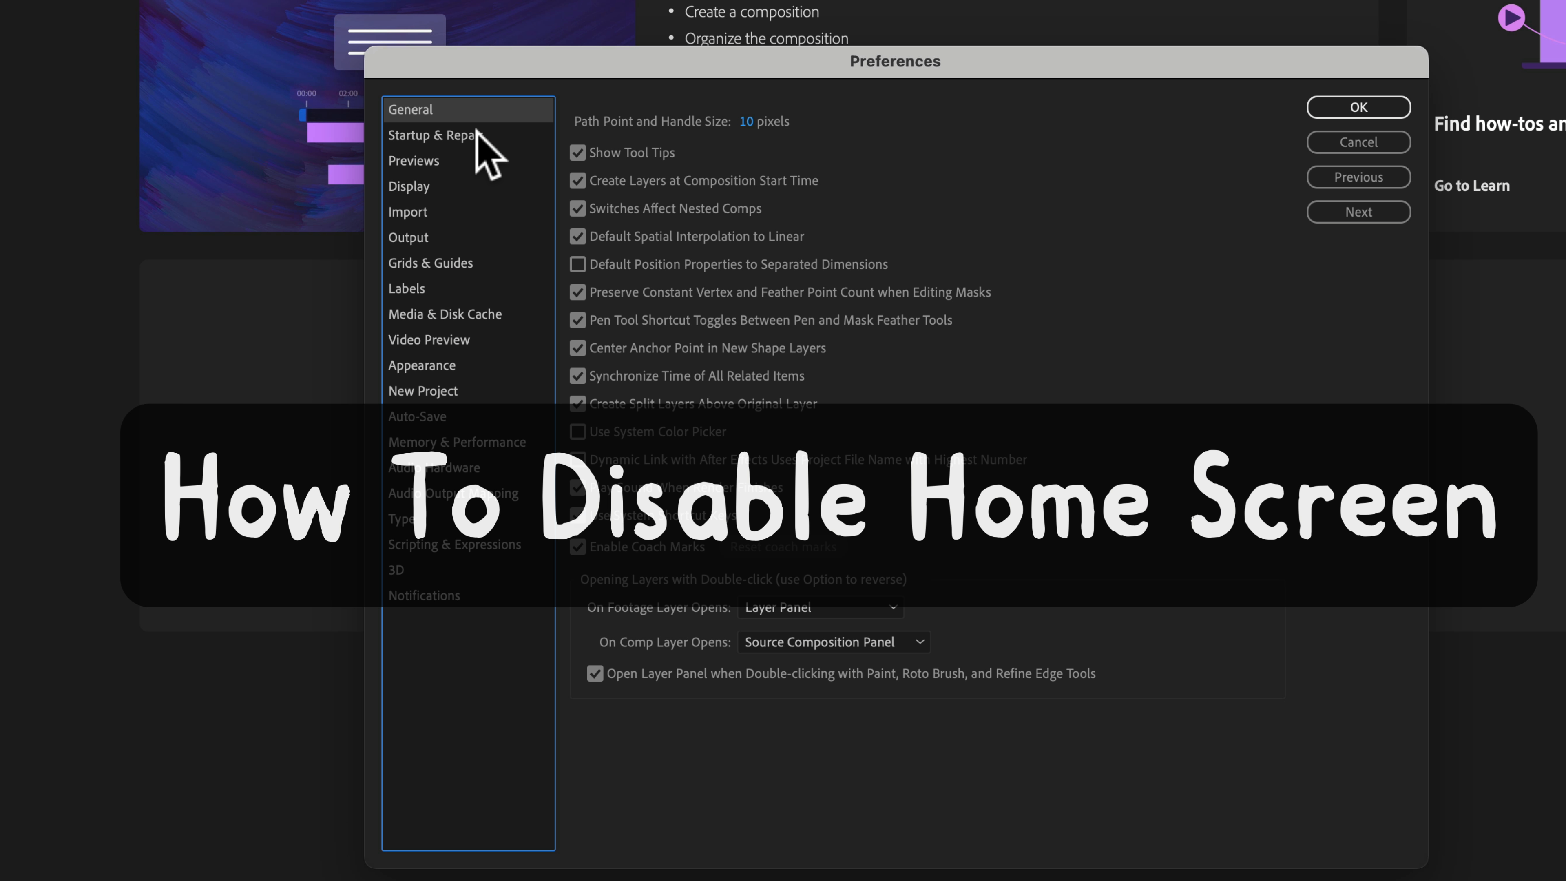
# - Disable the home screen in the Startup & Repair preferences and set the Display motion path to All Keyframes
pyautogui.click(478, 135)
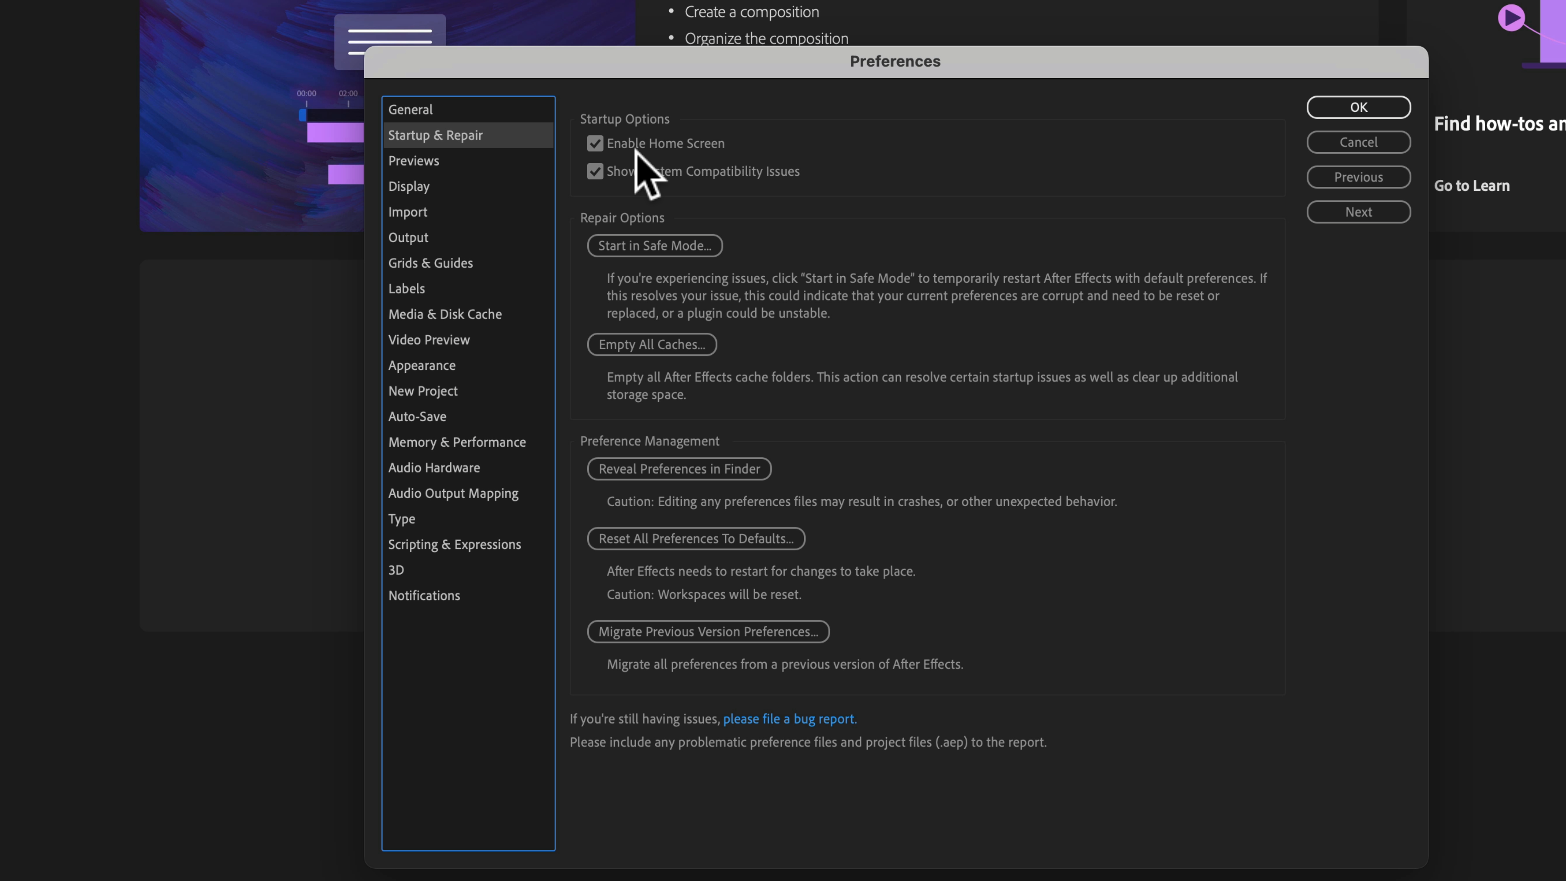
pyautogui.click(595, 144)
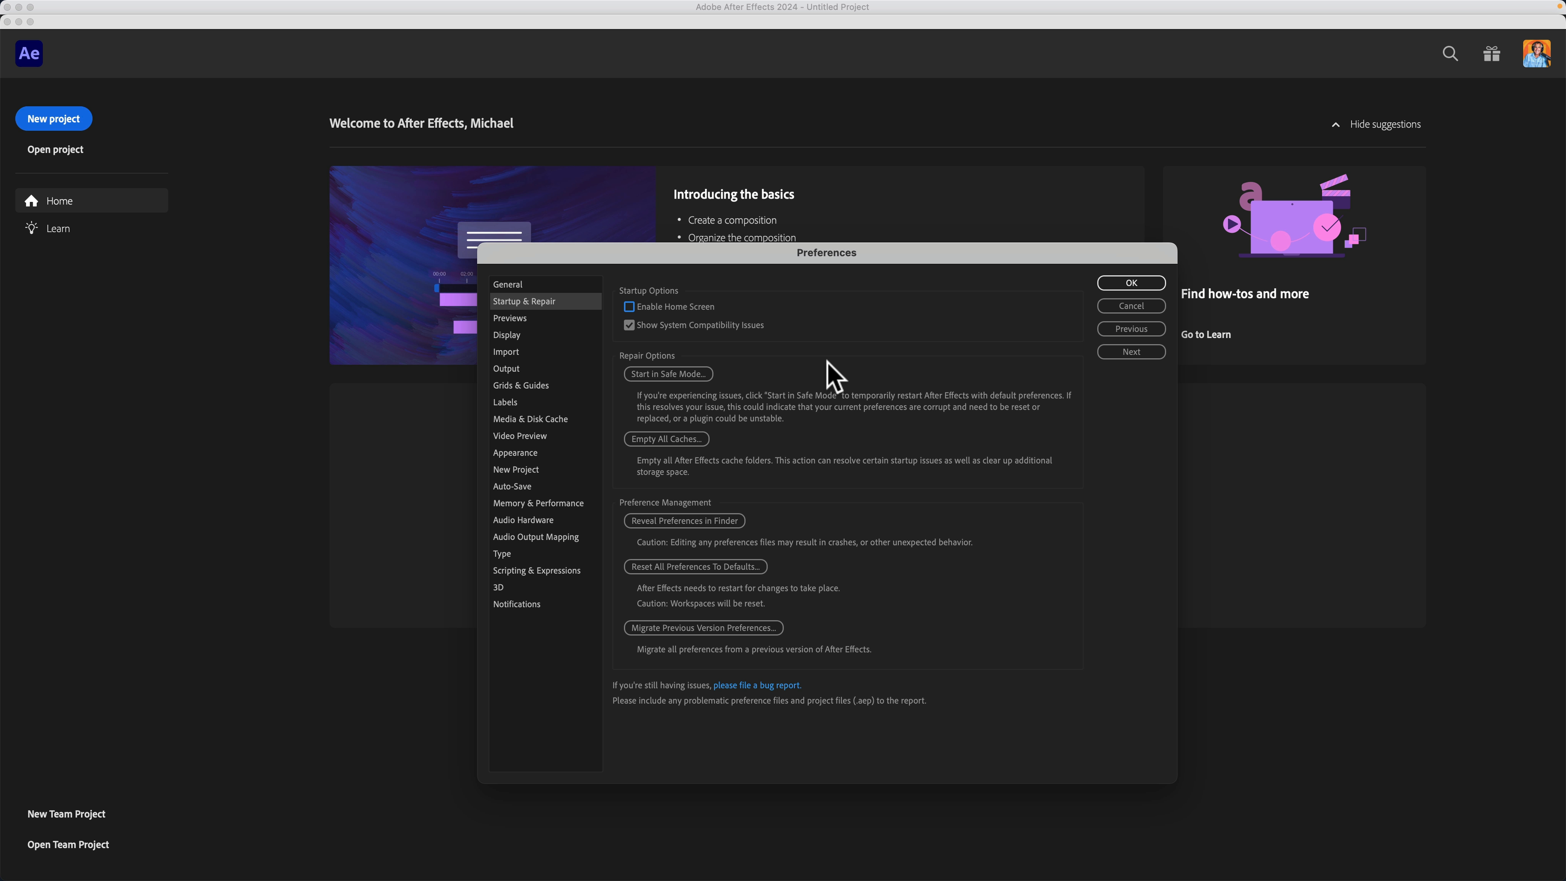
pyautogui.click(526, 318)
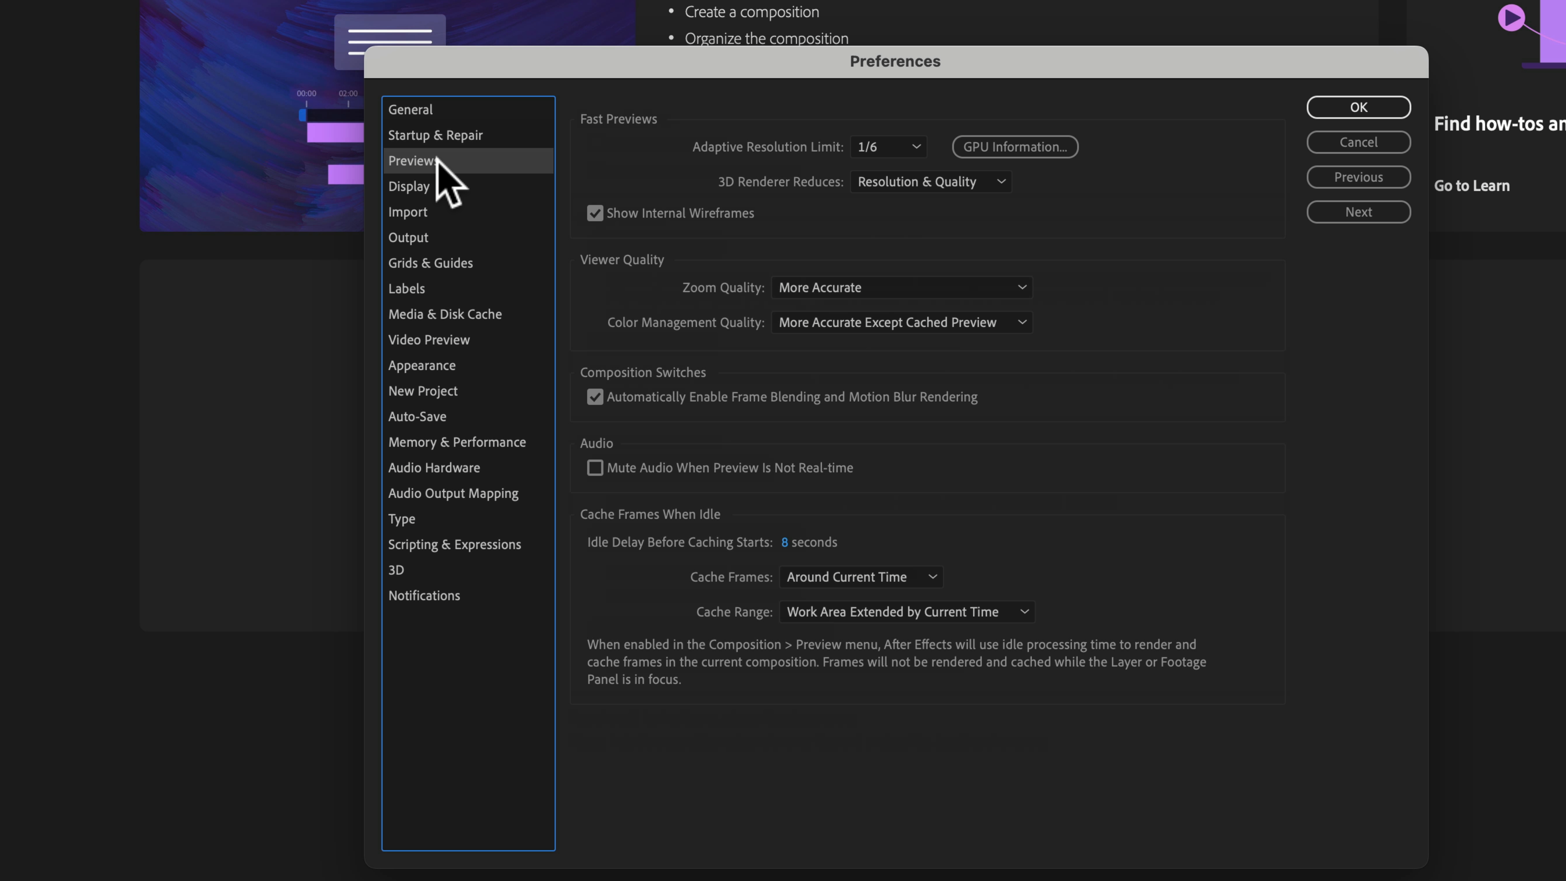
pyautogui.click(439, 187)
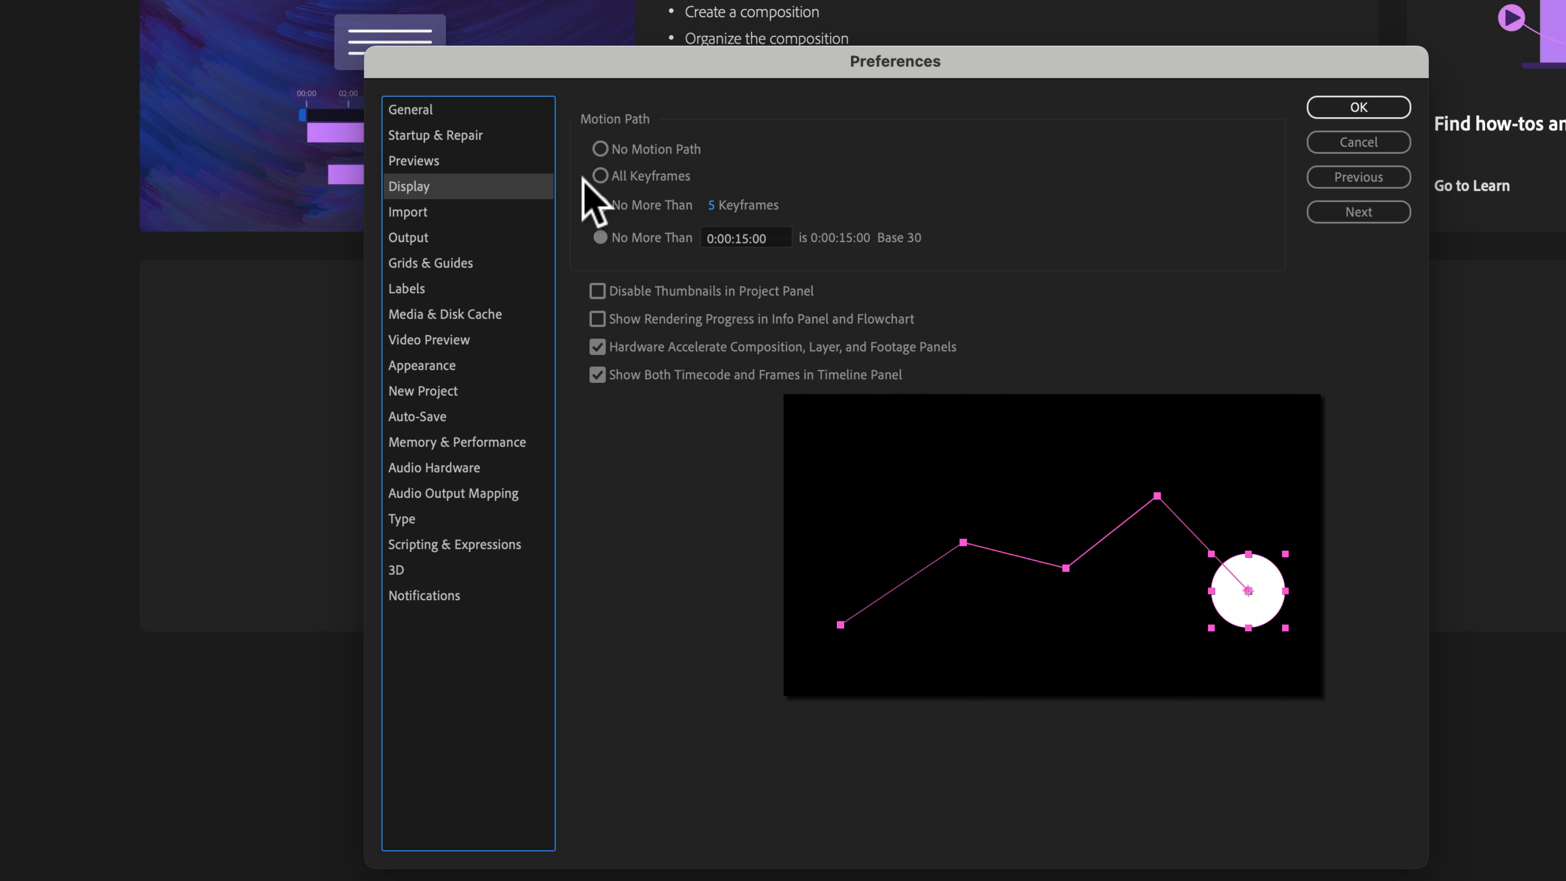
pyautogui.click(599, 176)
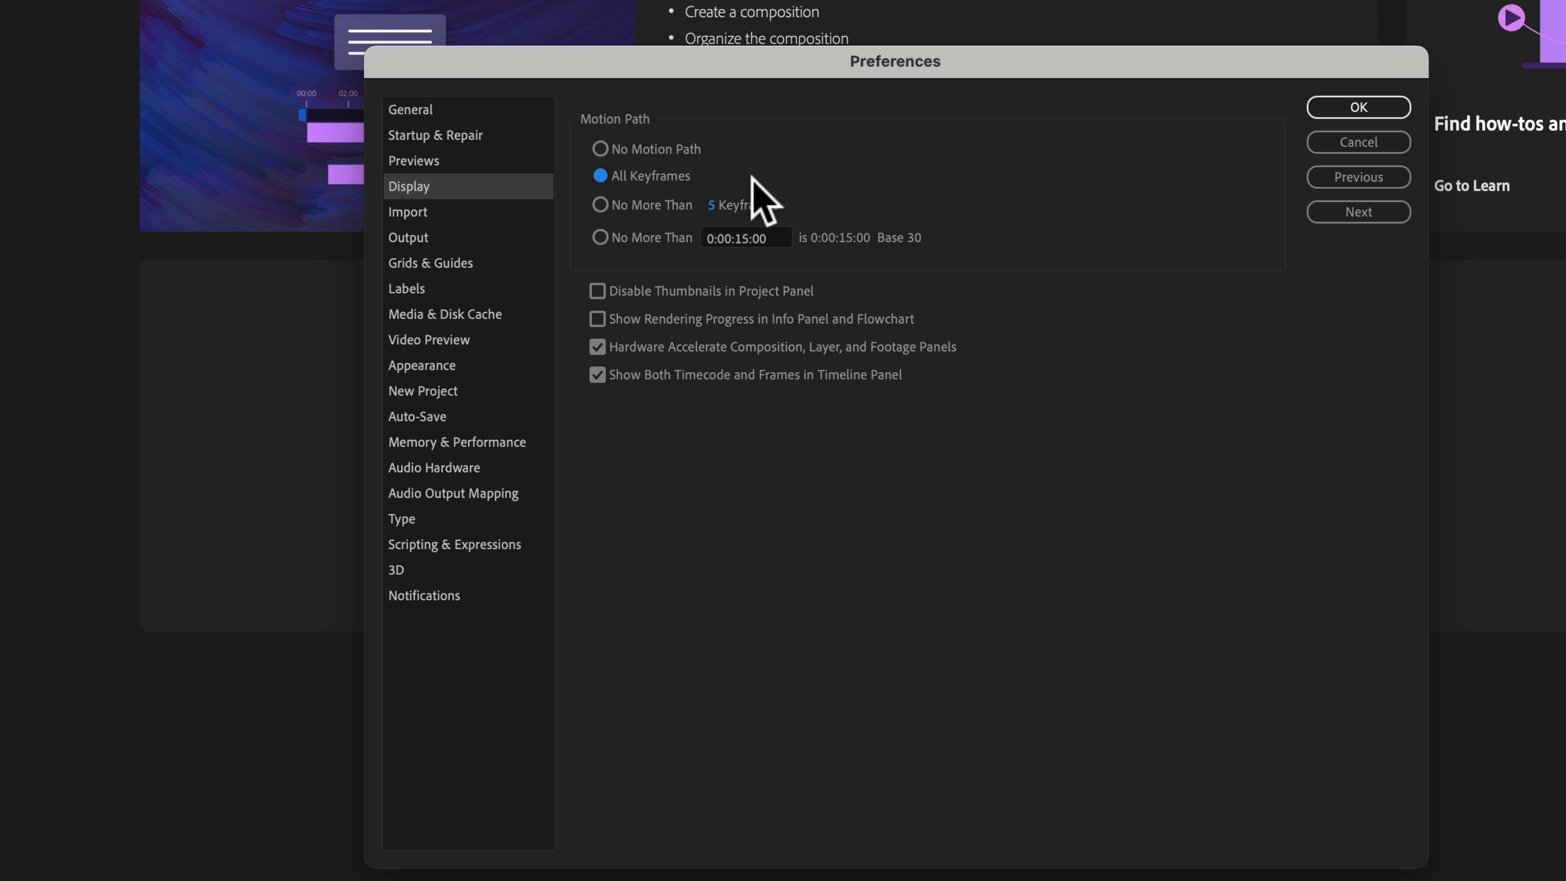
# - Set the proportional grid to 3 horizontal and 3 vertical in the Grids & Guides preferences
pyautogui.click(459, 213)
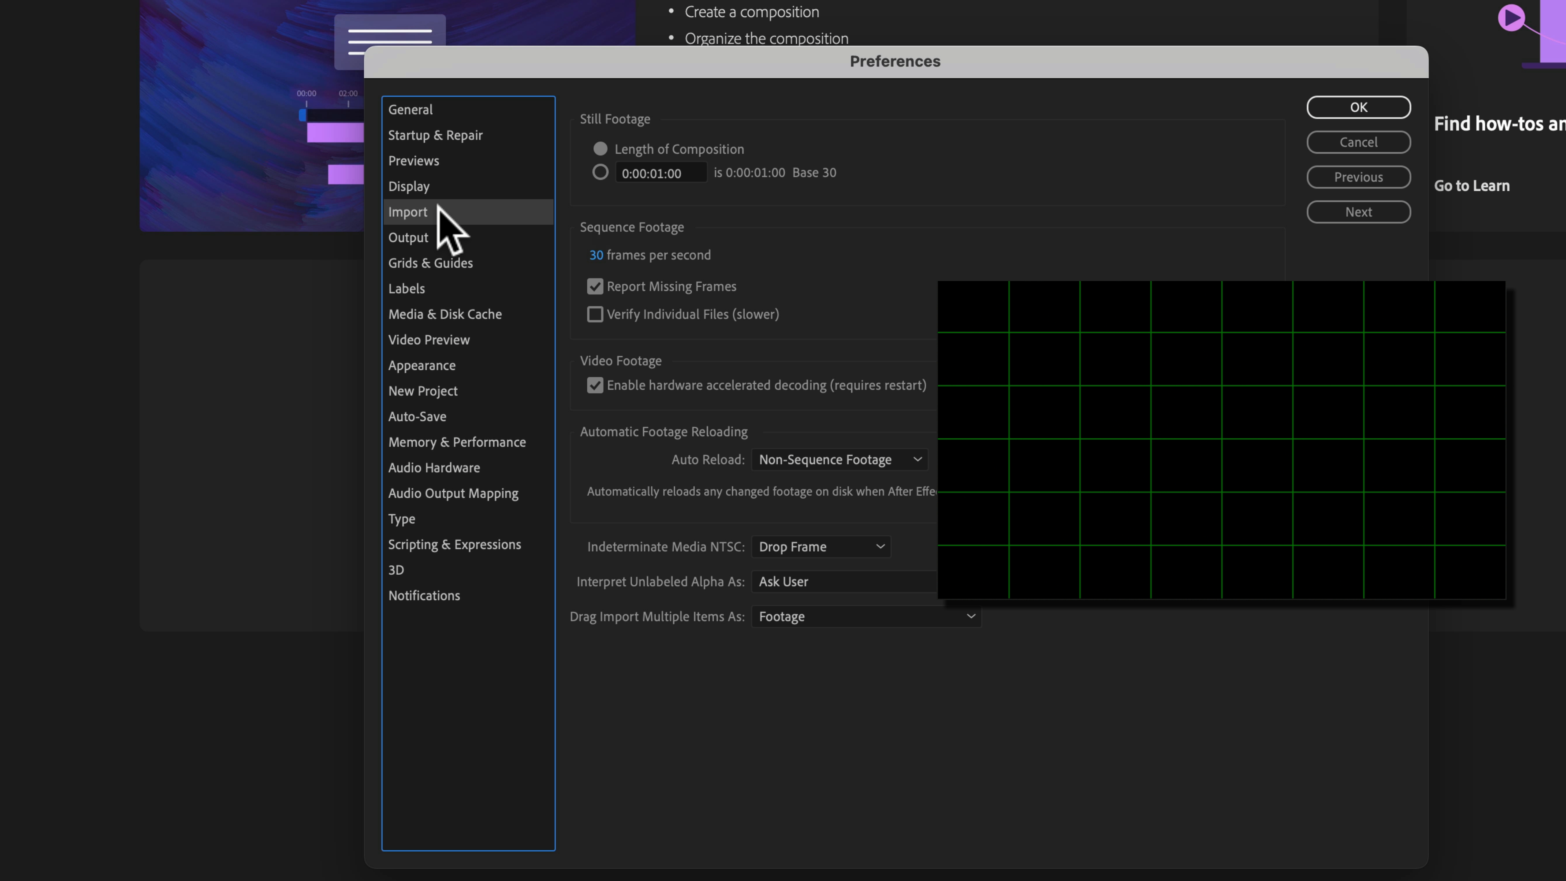
pyautogui.click(431, 240)
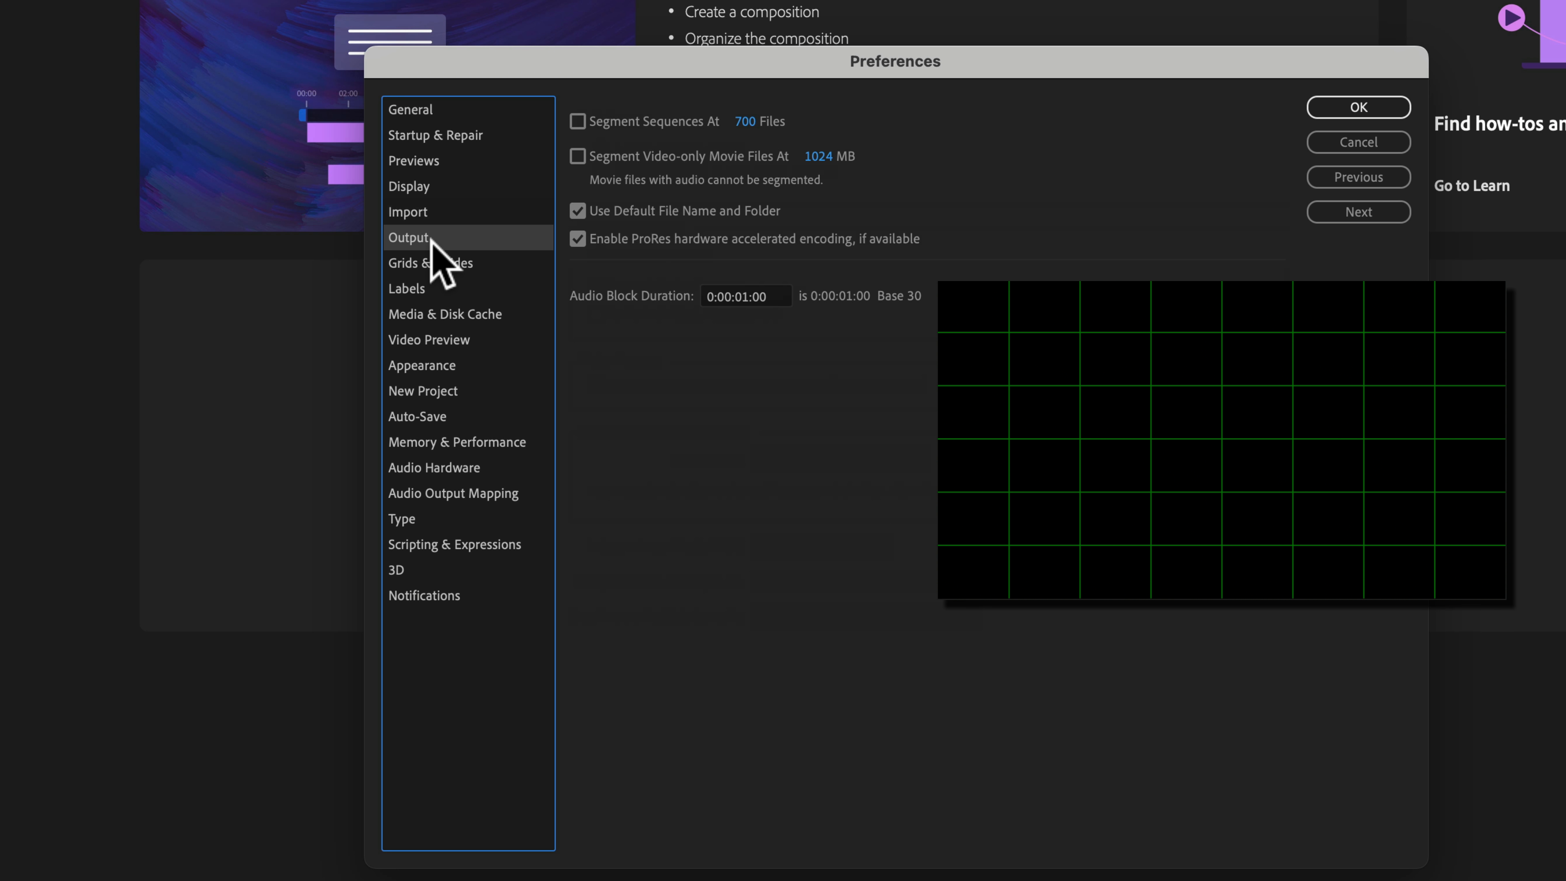
pyautogui.click(433, 263)
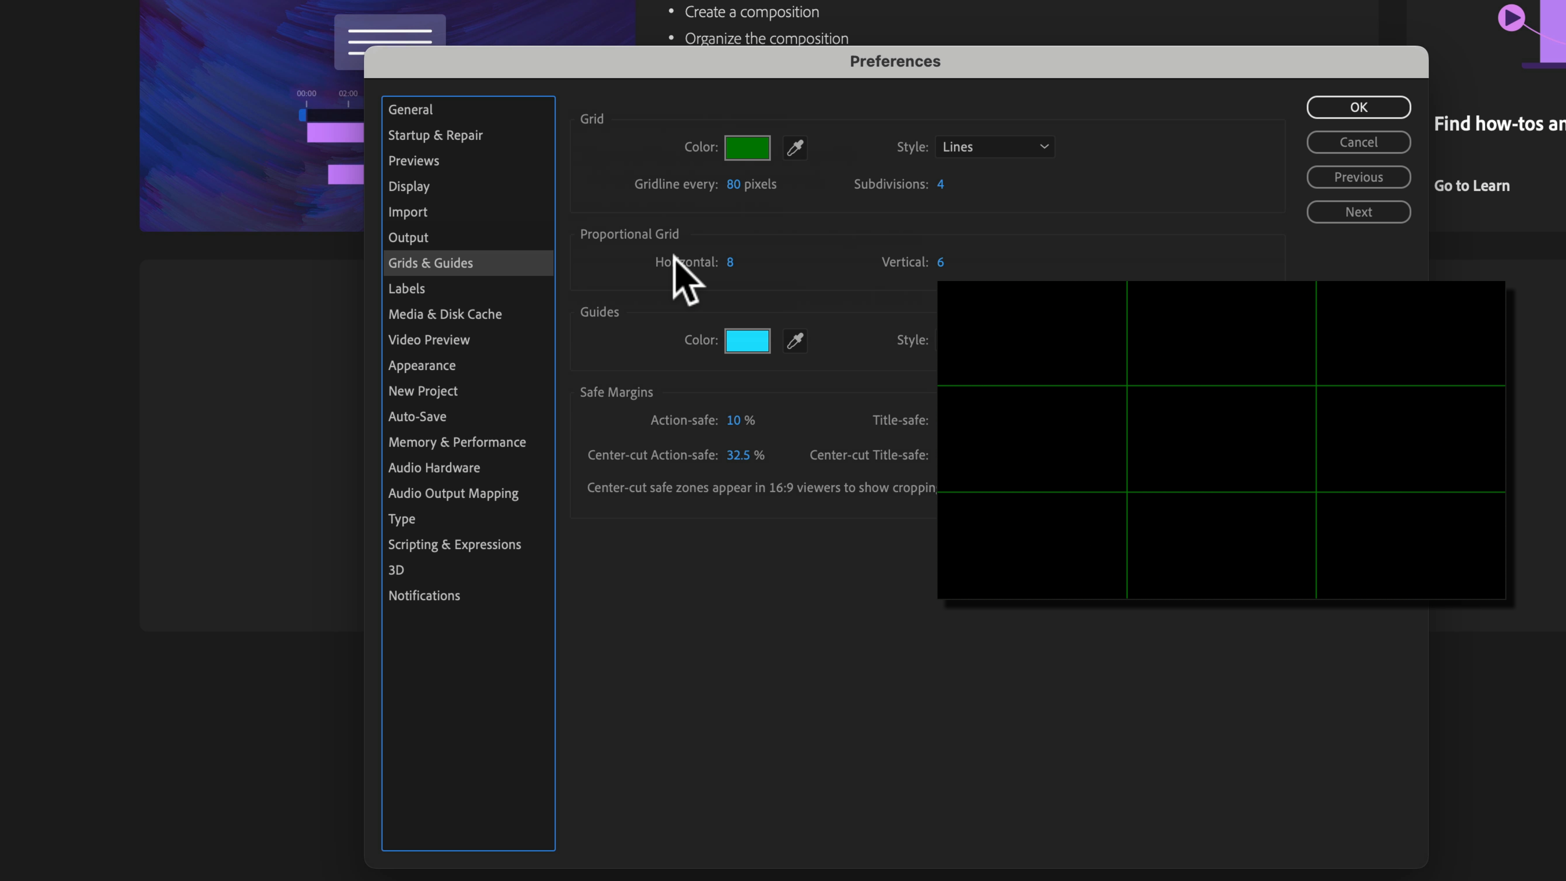
pyautogui.click(730, 263)
pyautogui.write('3')
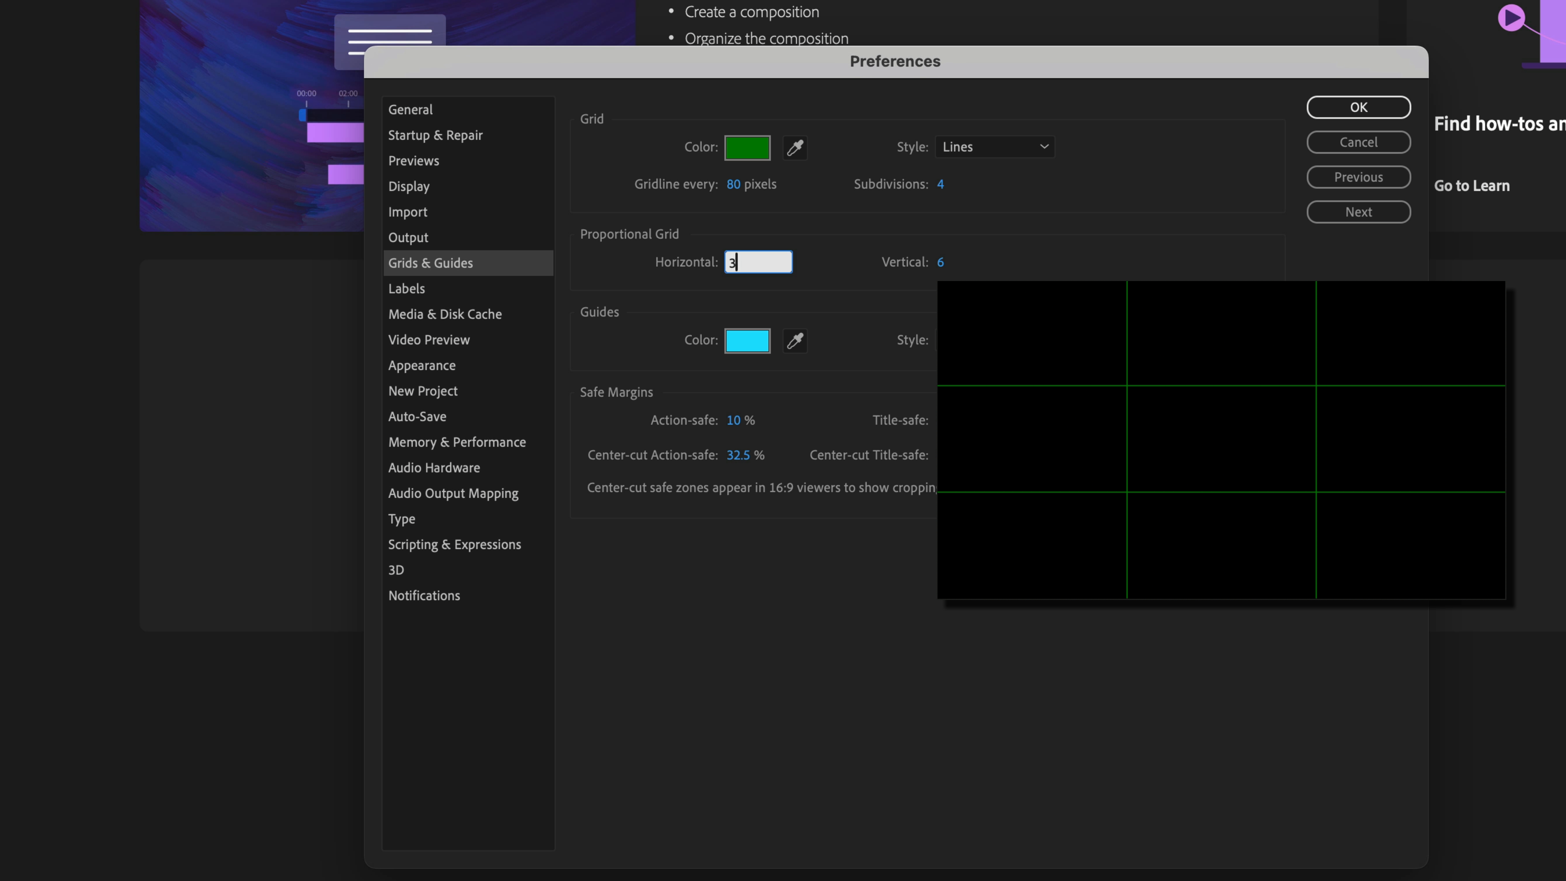
pyautogui.press('Tab')
pyautogui.write('3')
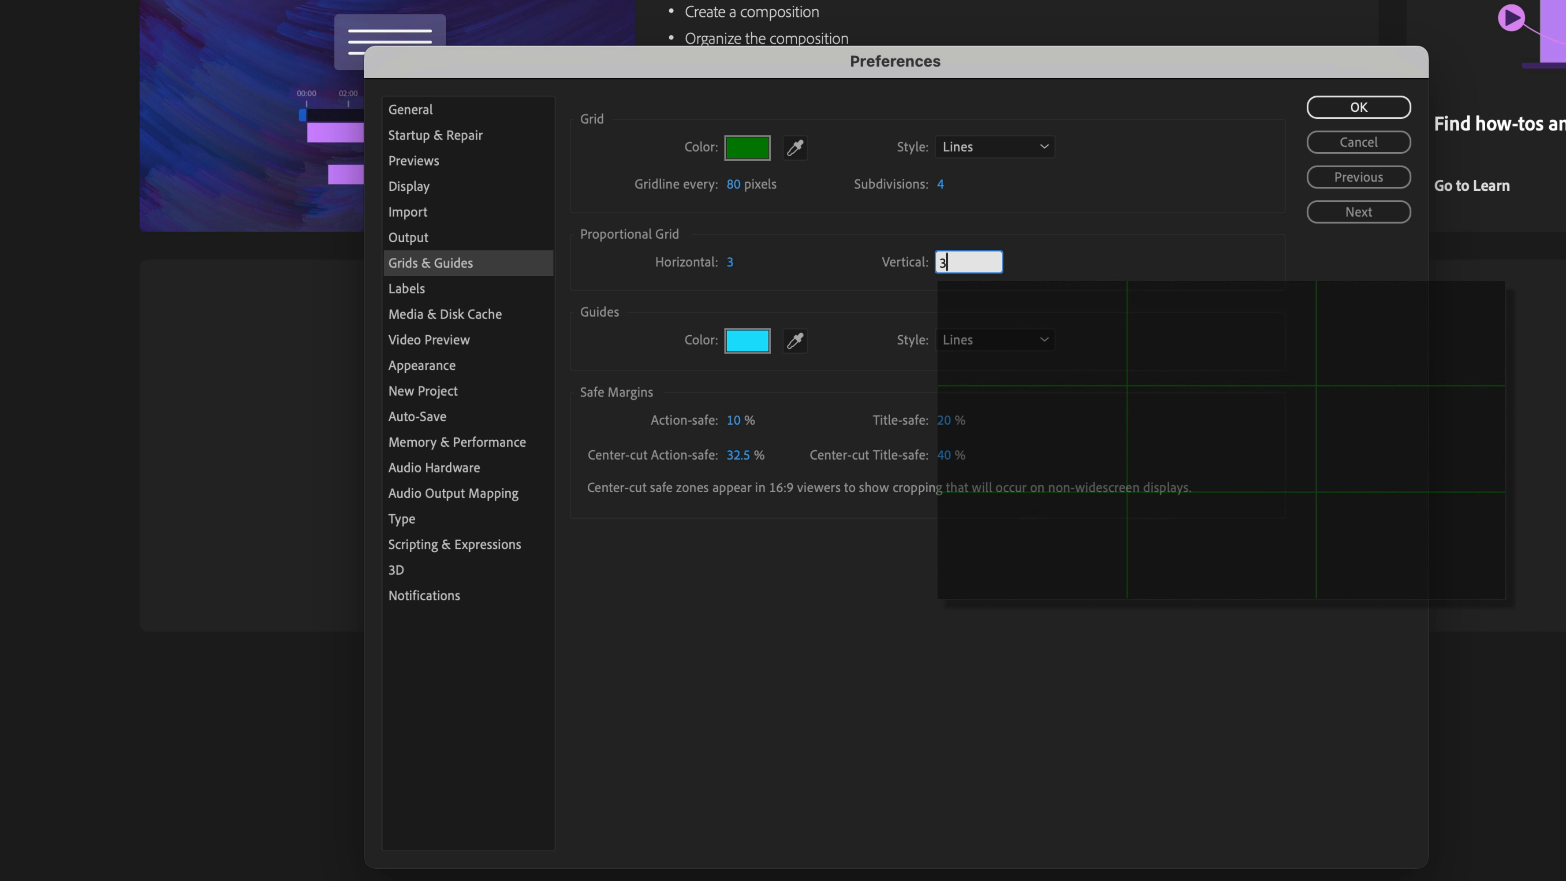
pyautogui.press('Return')
# - Create a folder named After Effects Cache on the CACHE FILES drive and choose it as the disk cache folder
pyautogui.click(417, 289)
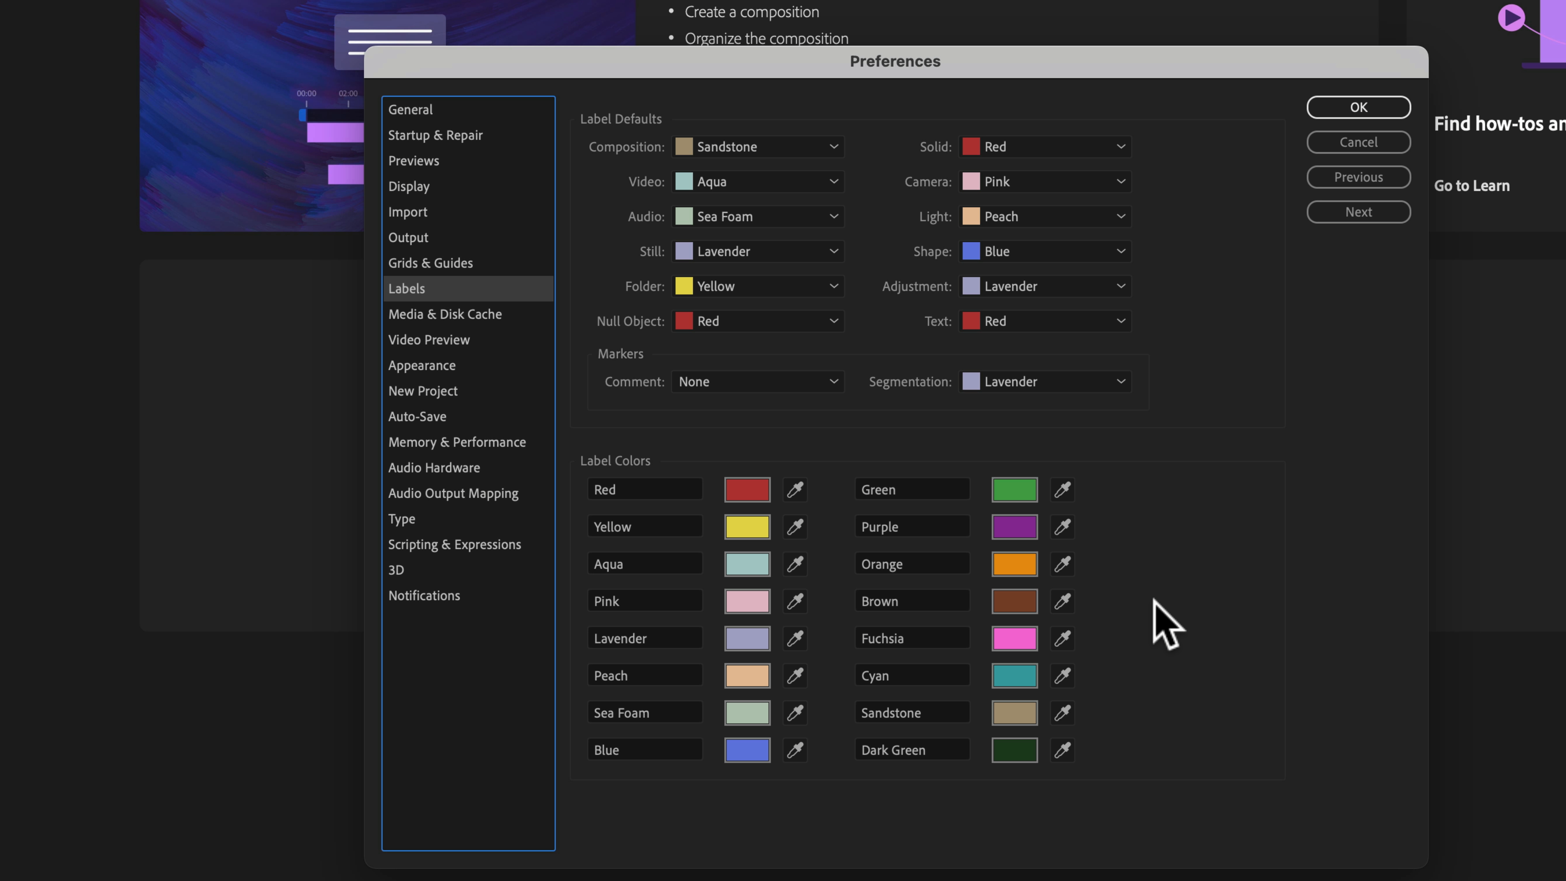
pyautogui.click(442, 313)
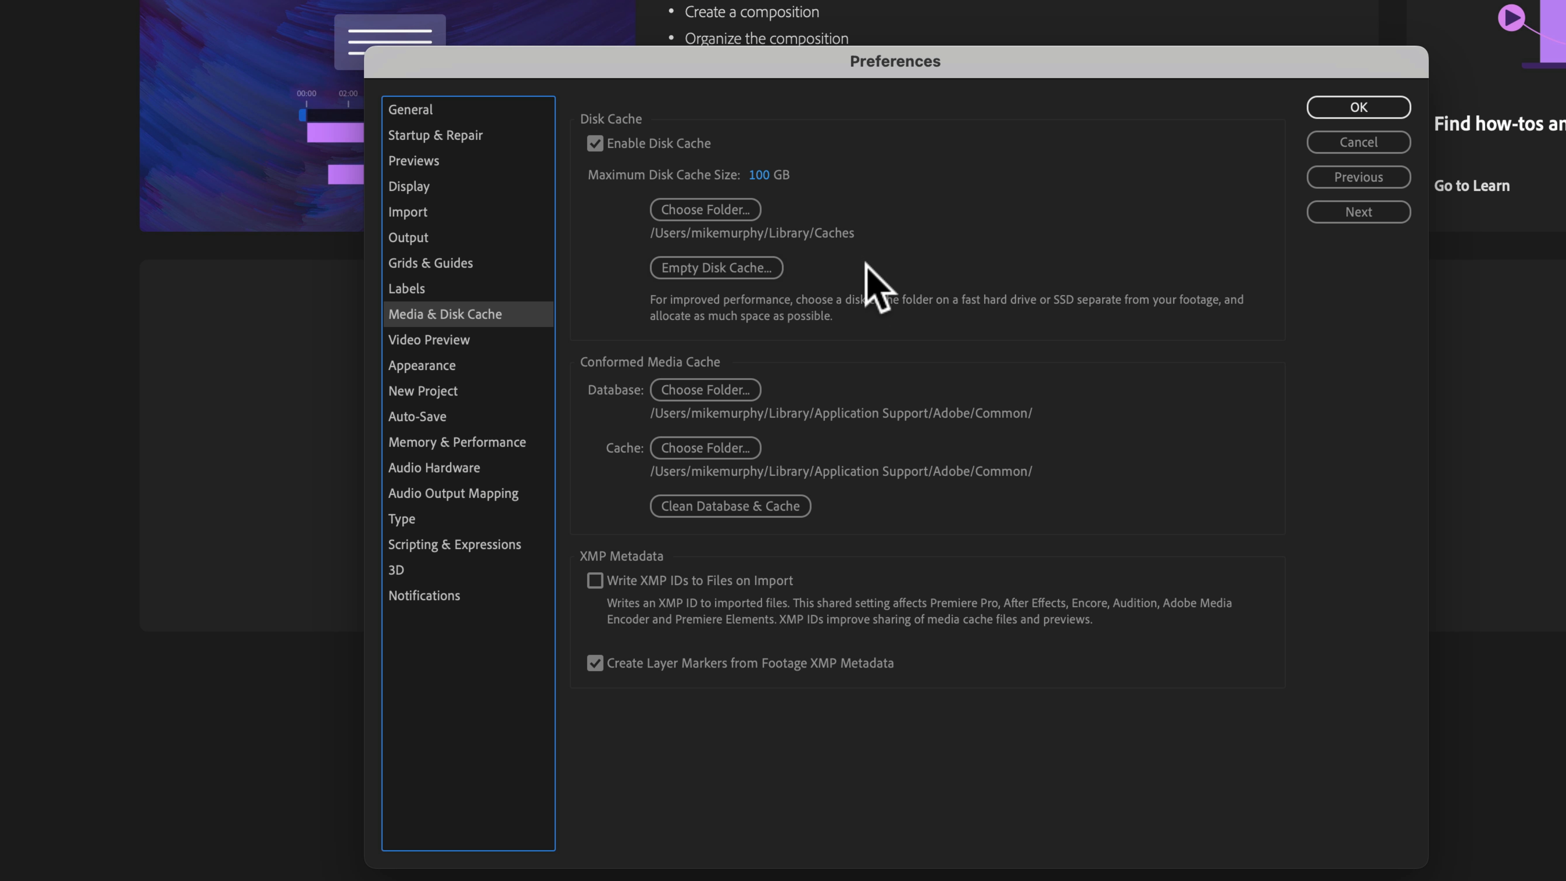
pyautogui.click(735, 213)
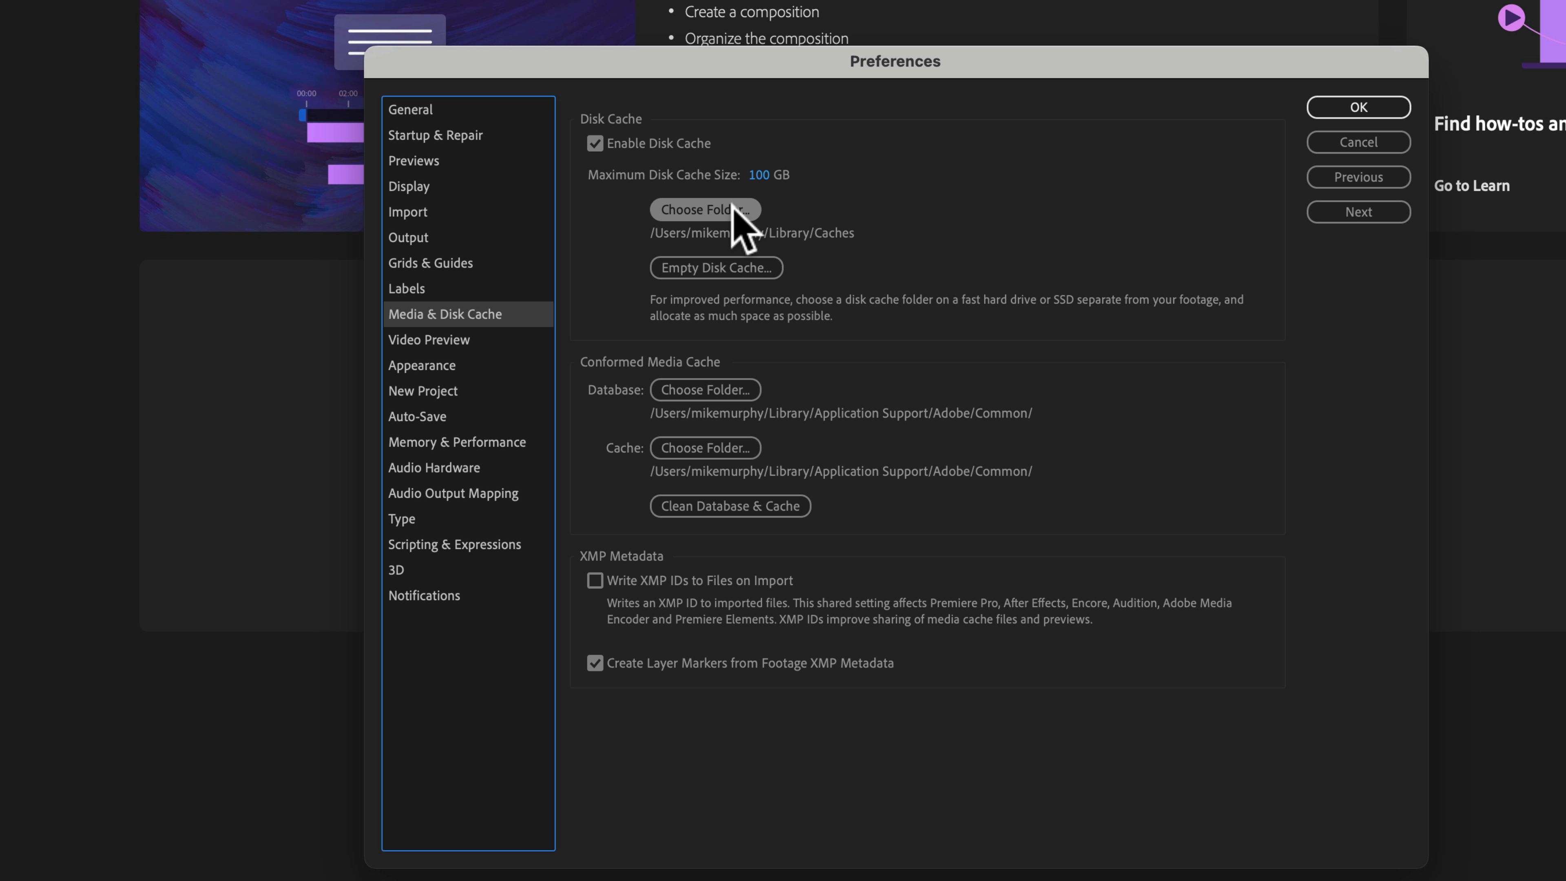
pyautogui.click(735, 213)
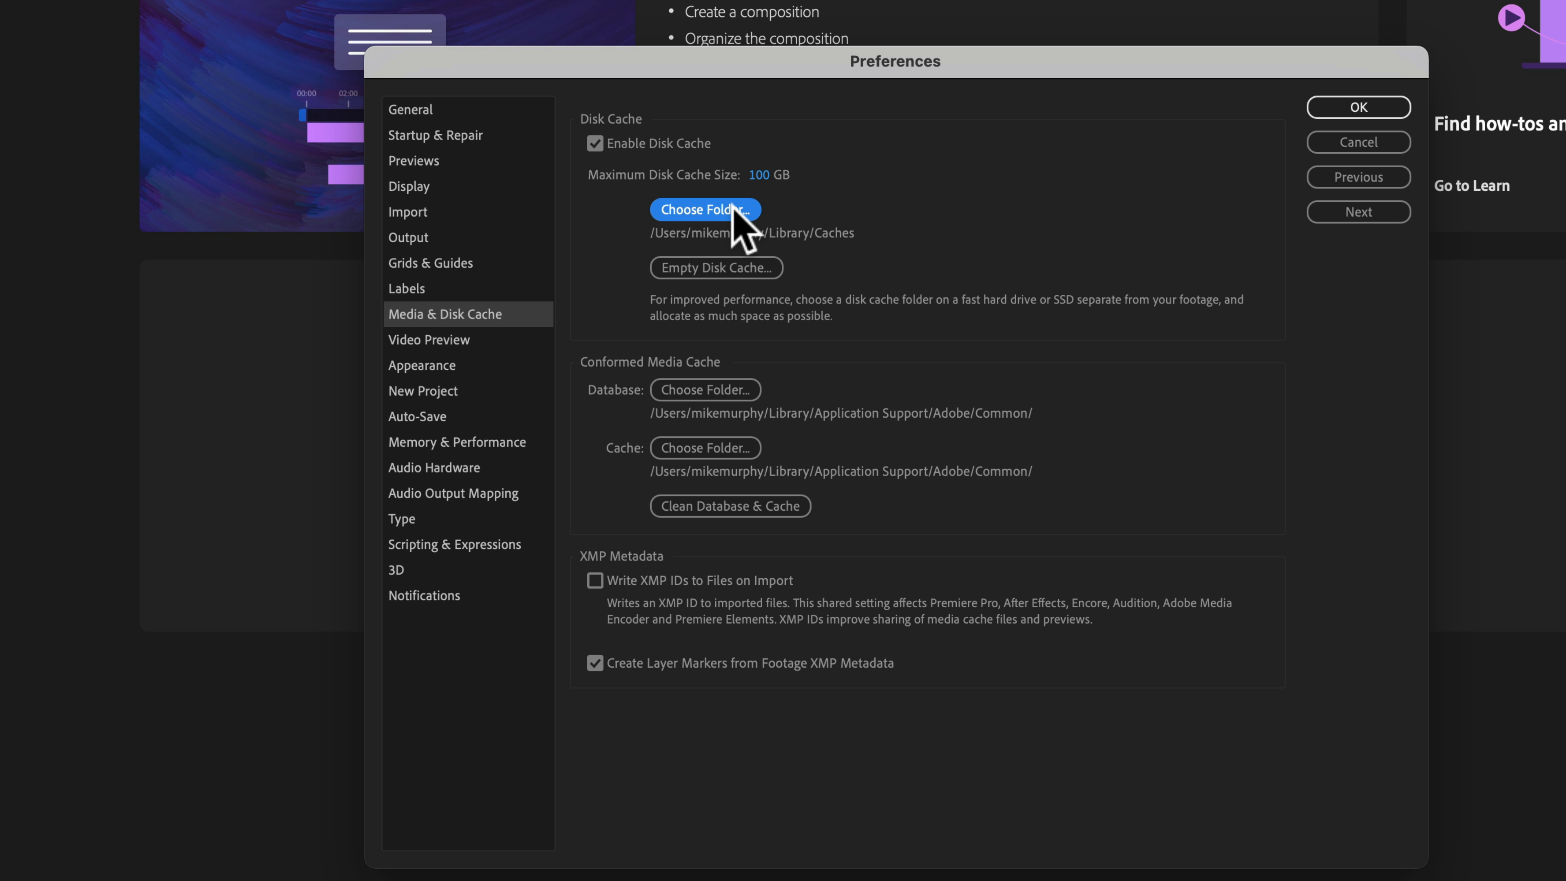
pyautogui.click(531, 285)
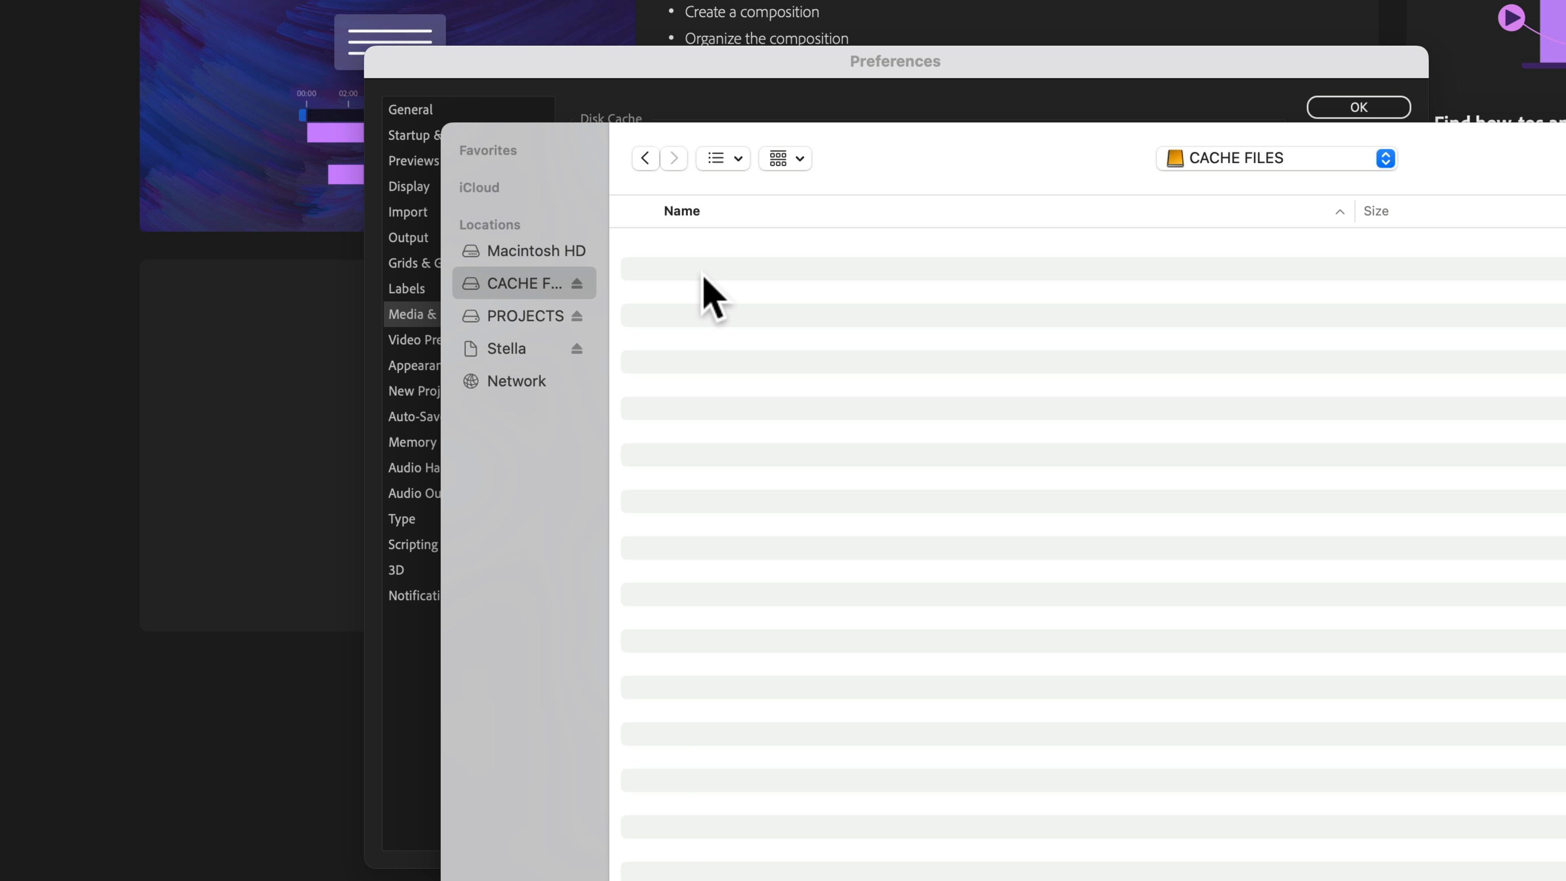
pyautogui.press('super+shift+n')
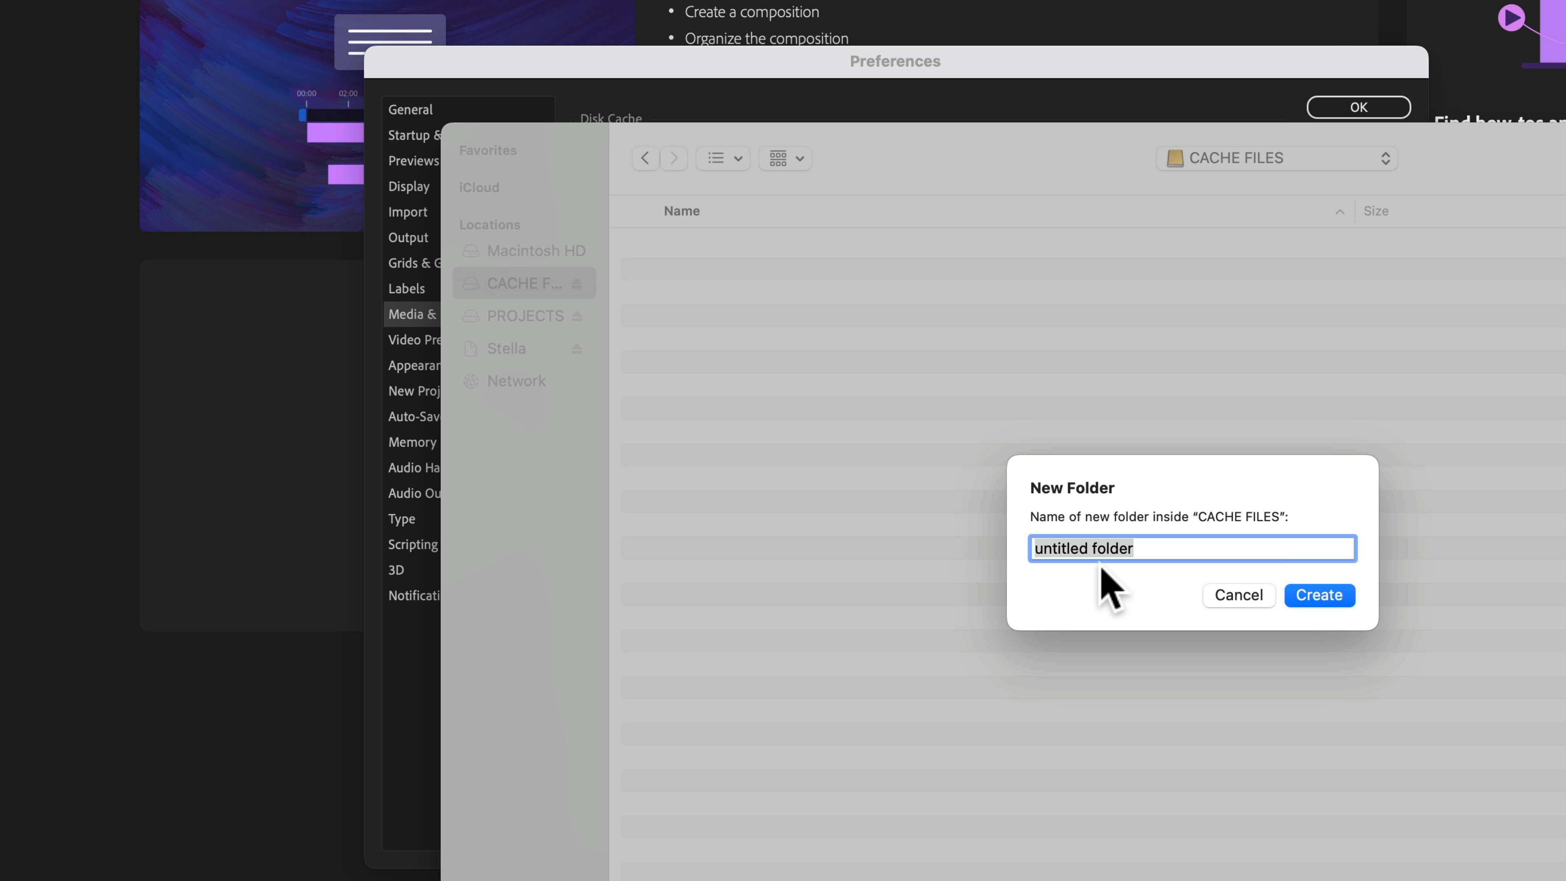
pyautogui.write('After Effects Cache')
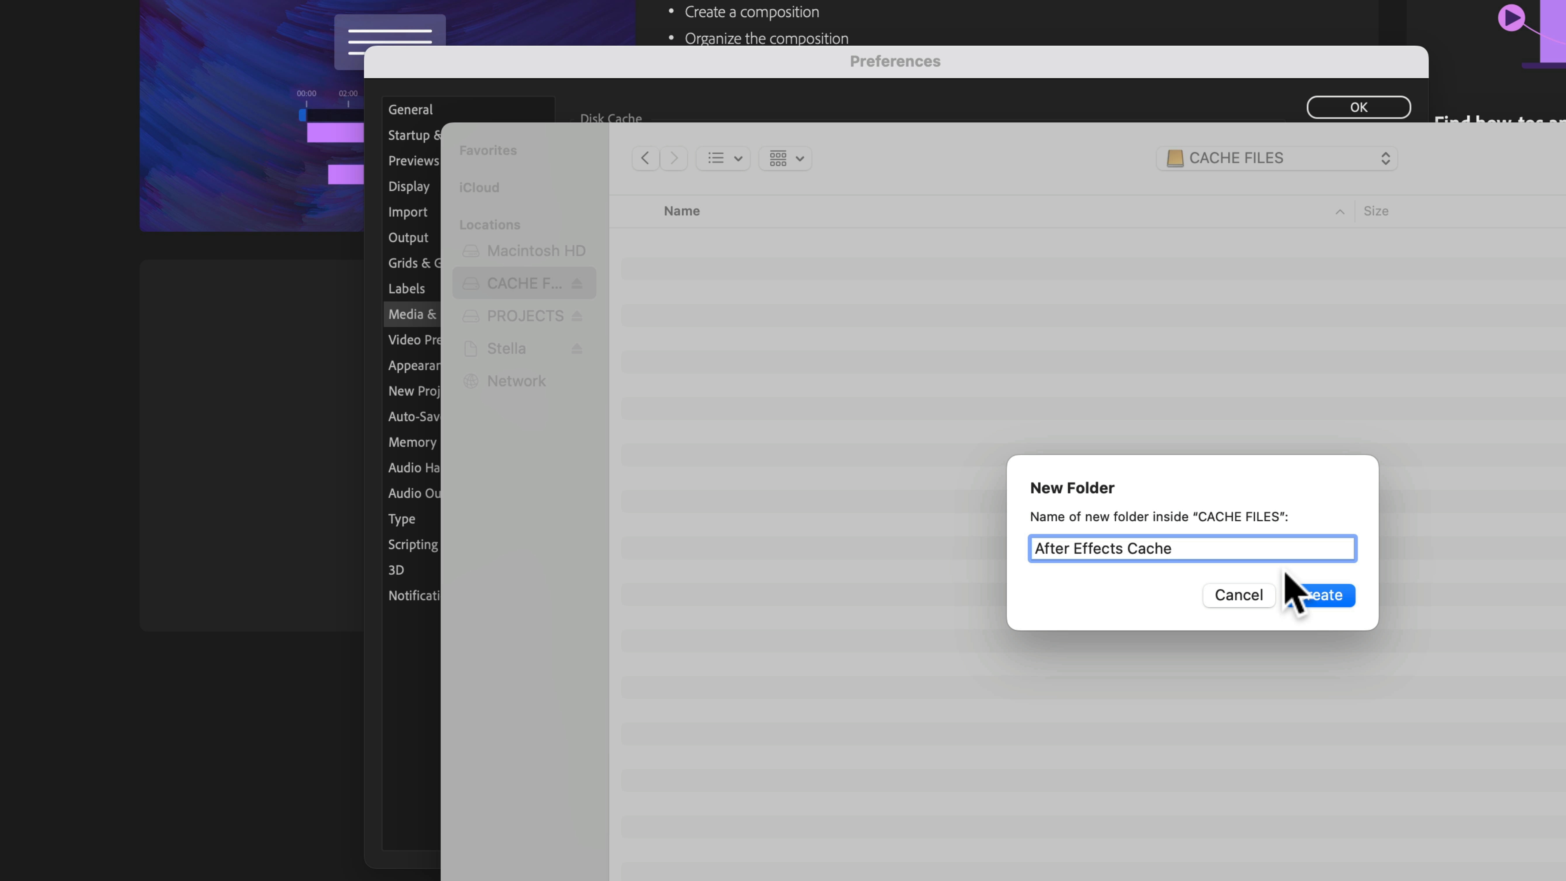
pyautogui.click(1325, 597)
pyautogui.press('Return')
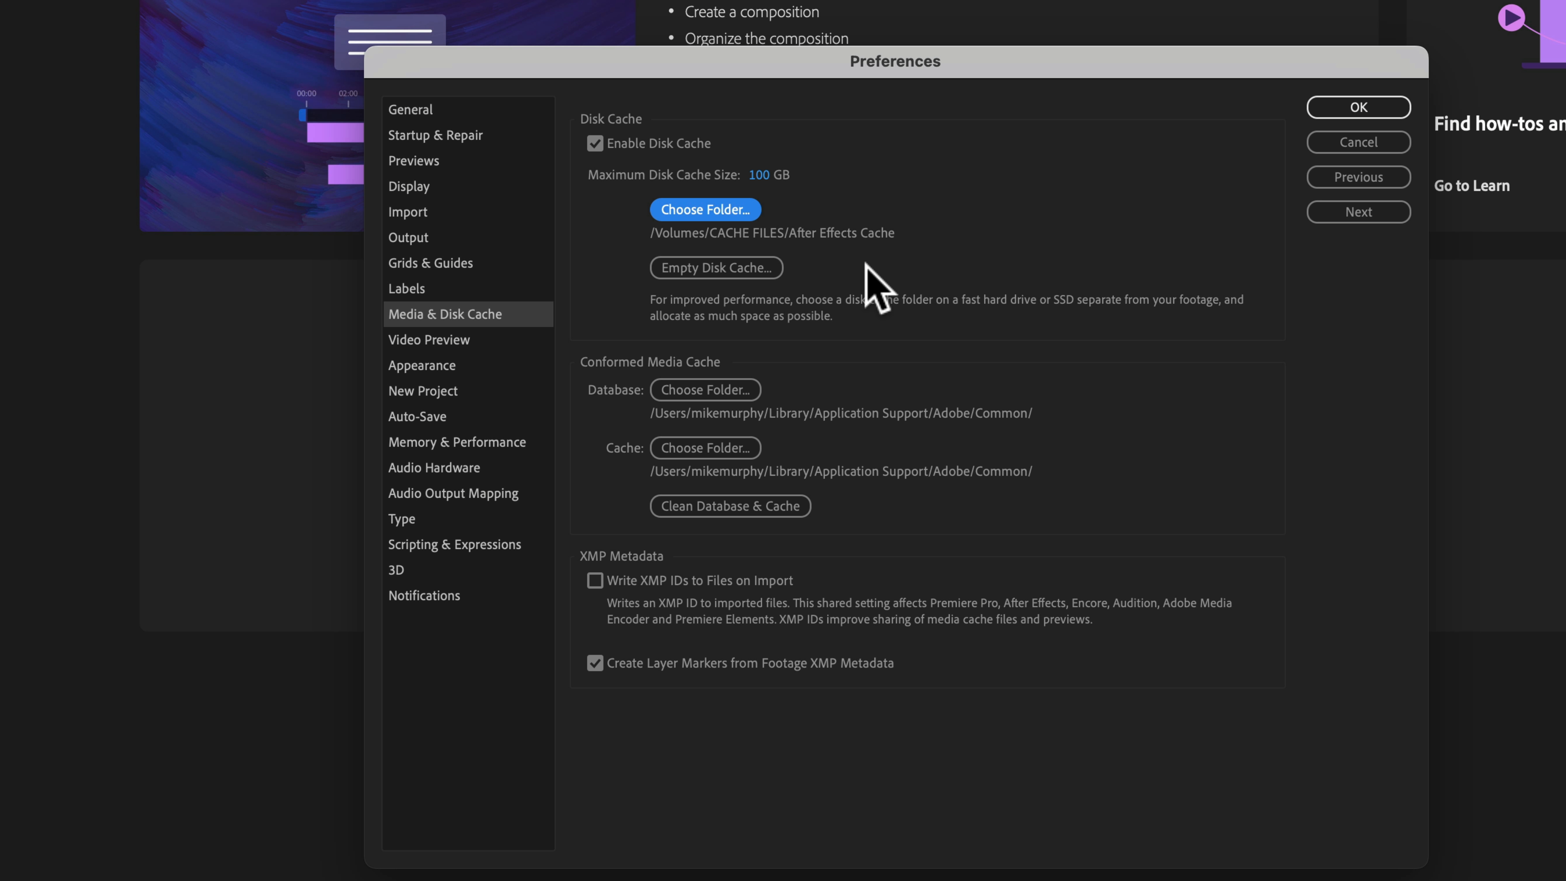
# - Empty the disk cache and choose the existing After Effects Cache folder on the CACHE FILES drive as its location
pyautogui.click(735, 273)
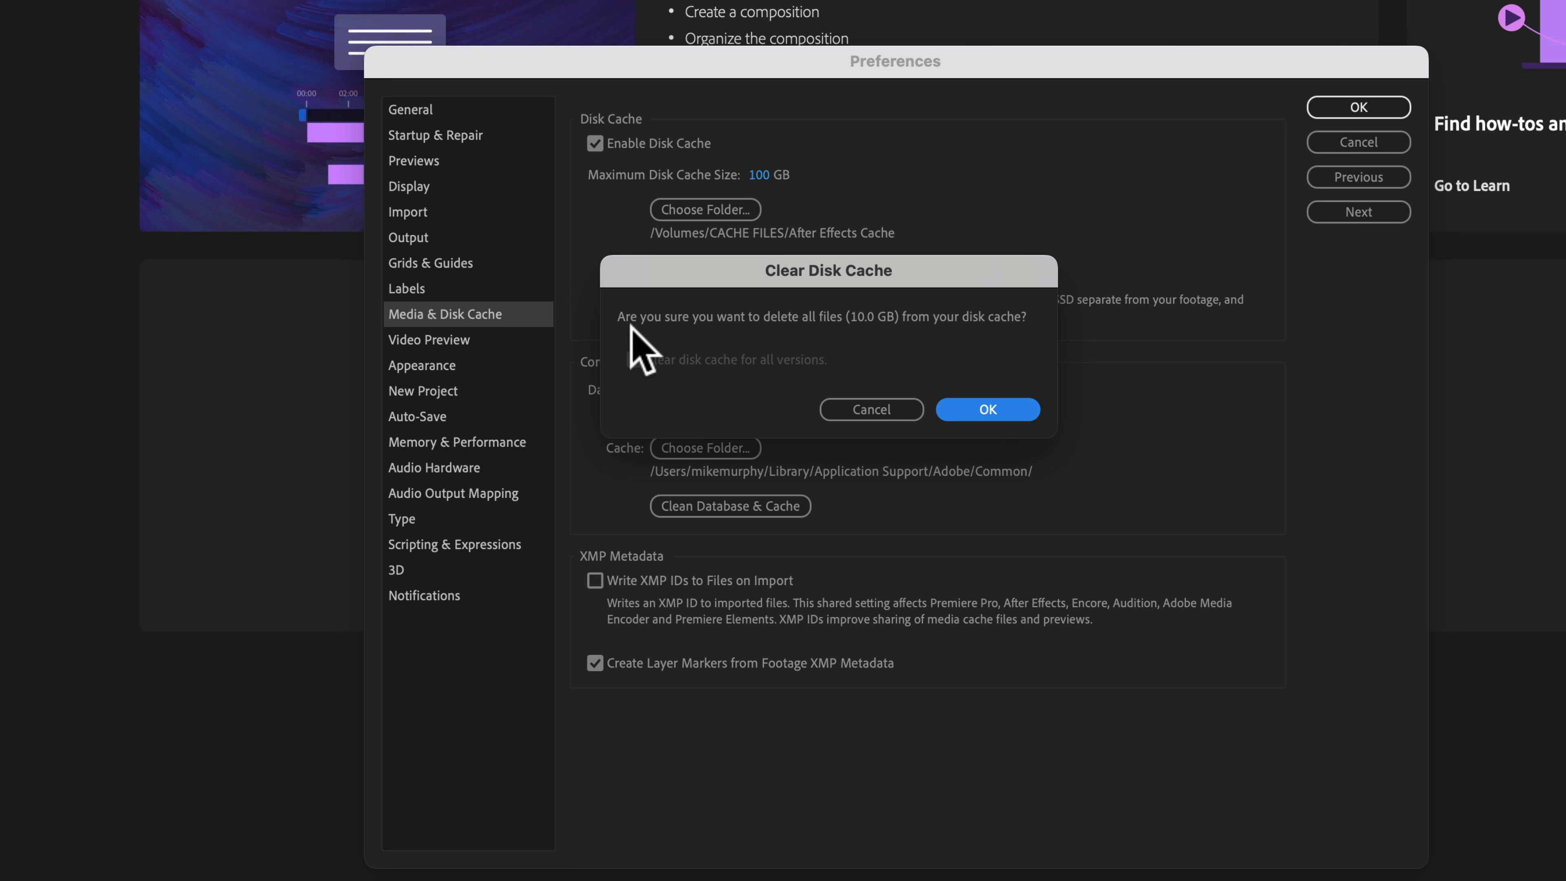
pyautogui.click(994, 410)
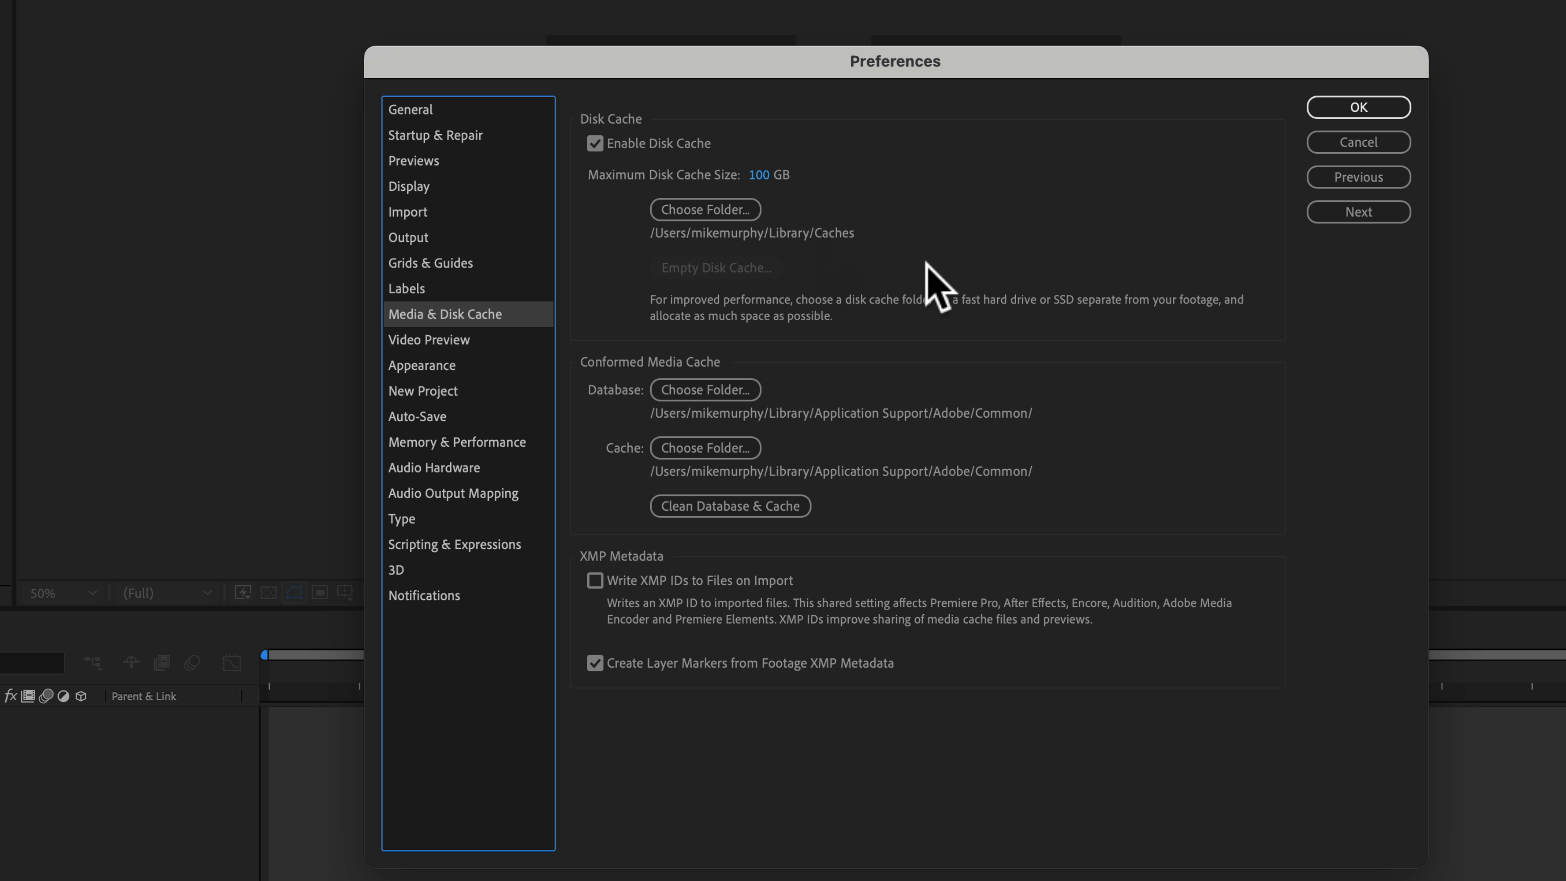
pyautogui.click(721, 210)
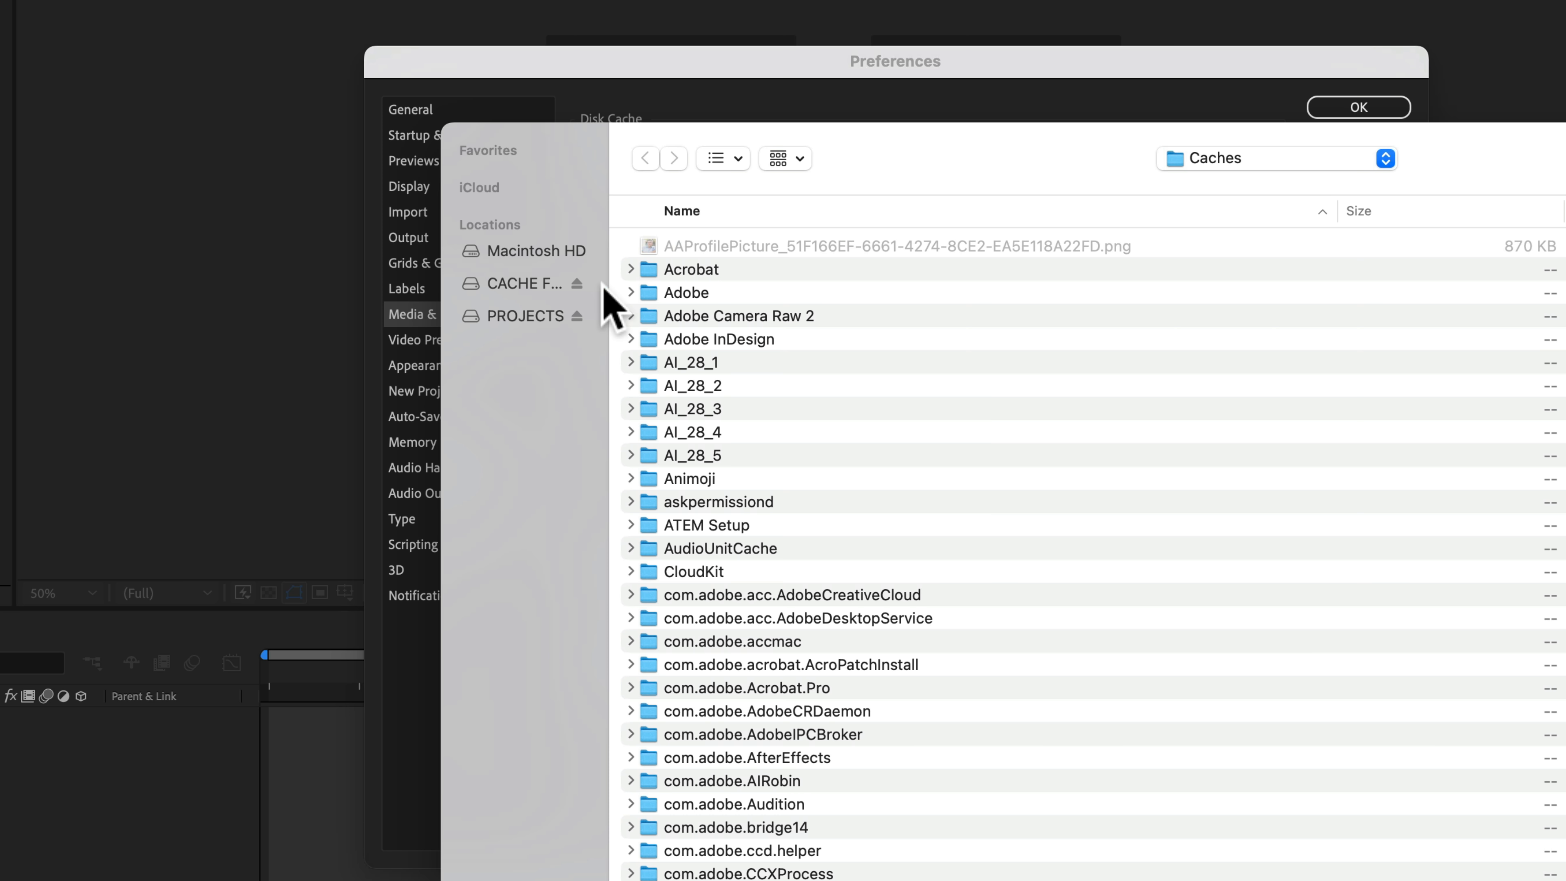
pyautogui.click(529, 283)
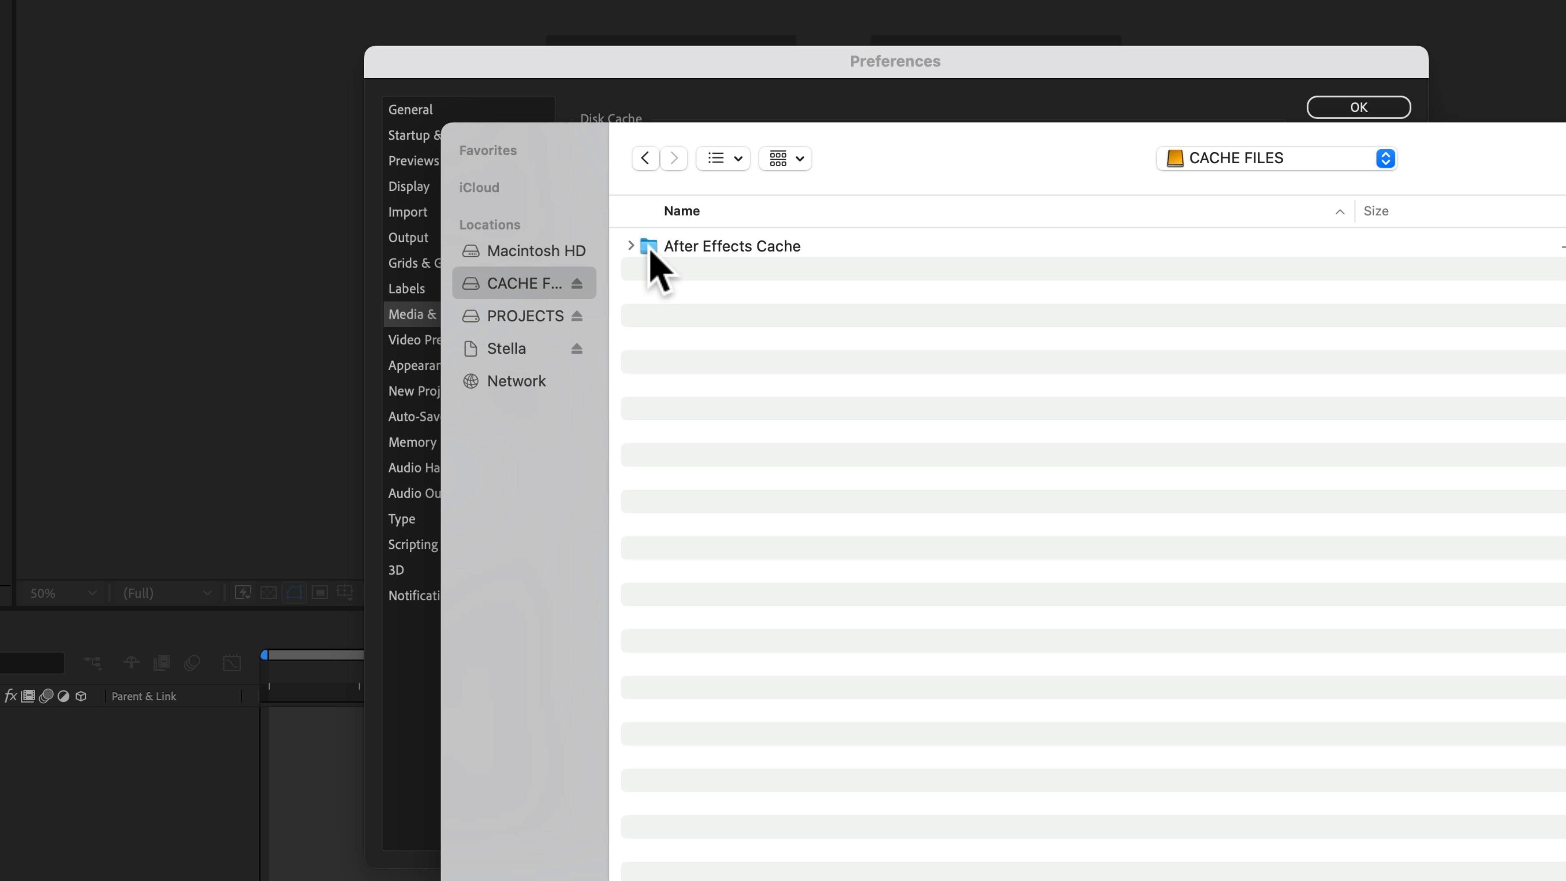
pyautogui.click(673, 246)
pyautogui.click(1374, 873)
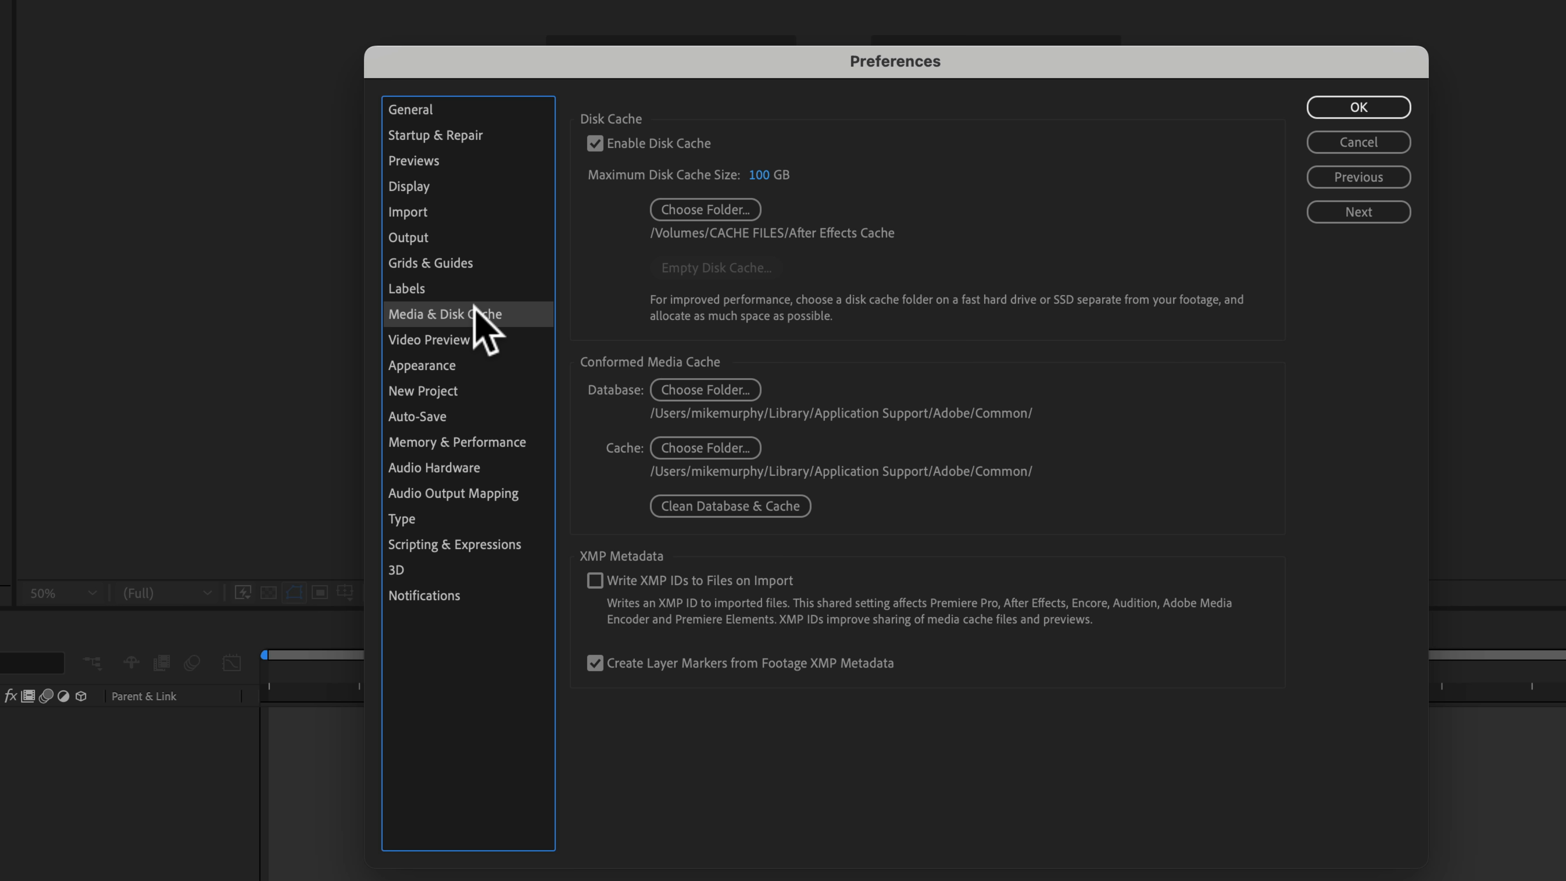
# - Set the Audio Hardware default output to System Default - LG UltraFine Display Audio and apply the preferences
pyautogui.click(464, 468)
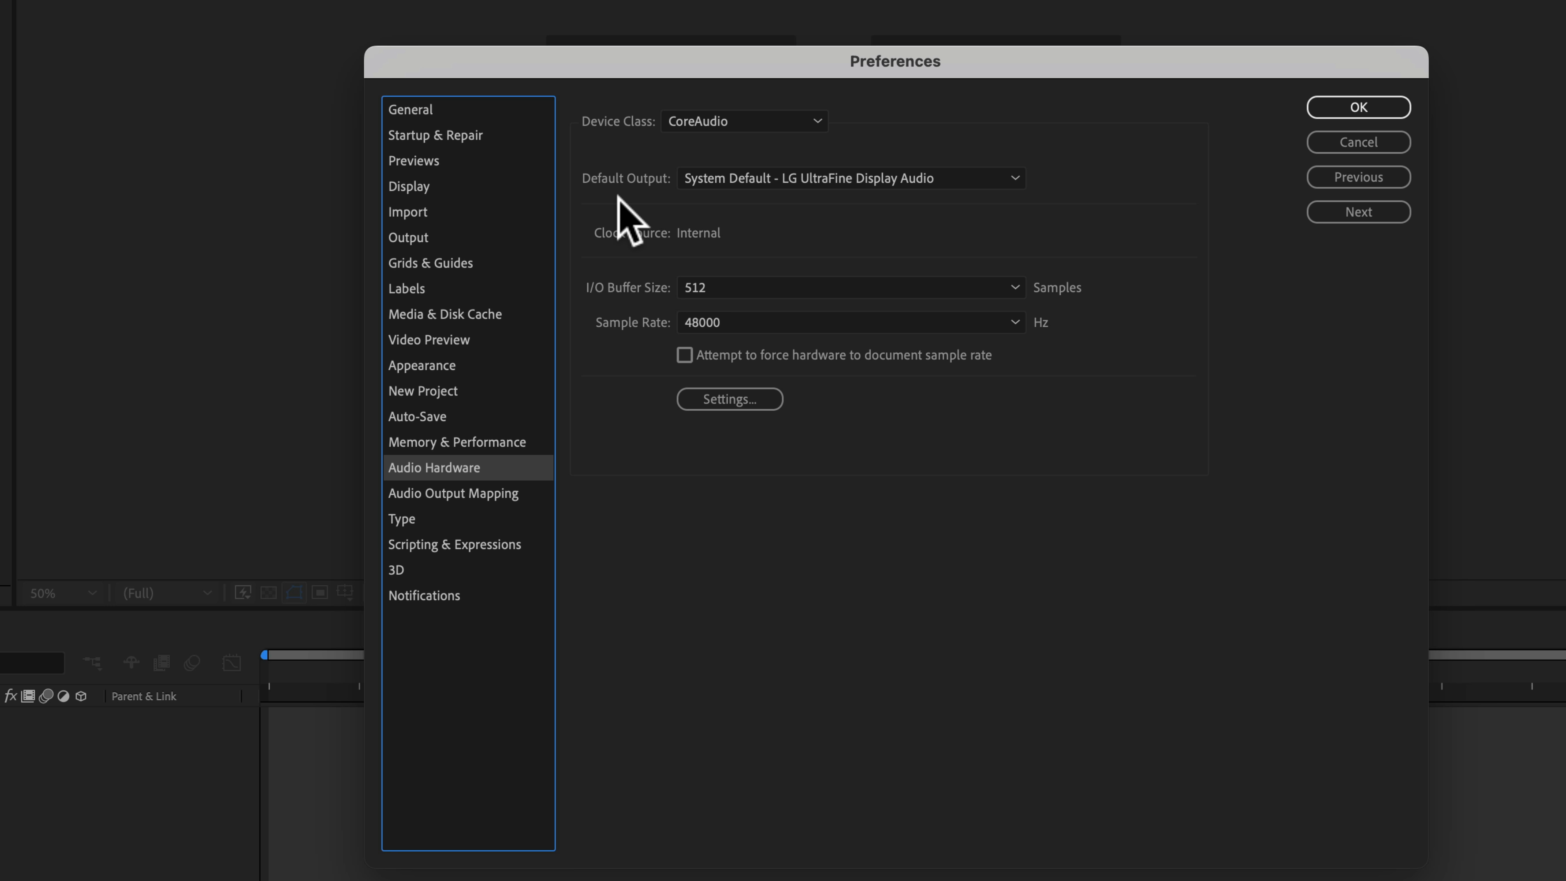
pyautogui.click(776, 176)
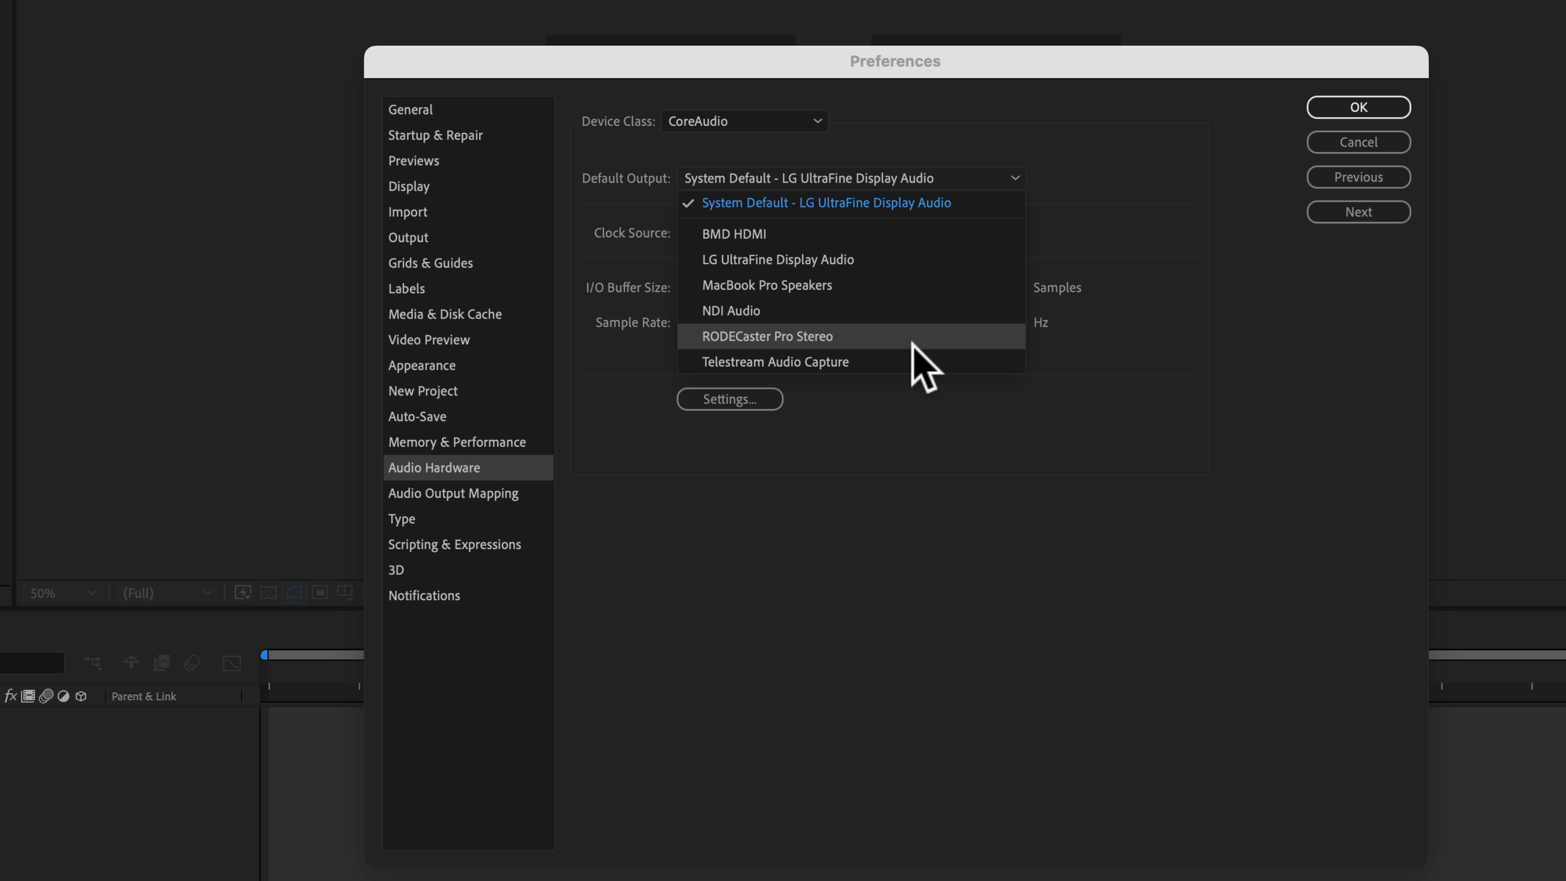
pyautogui.click(771, 203)
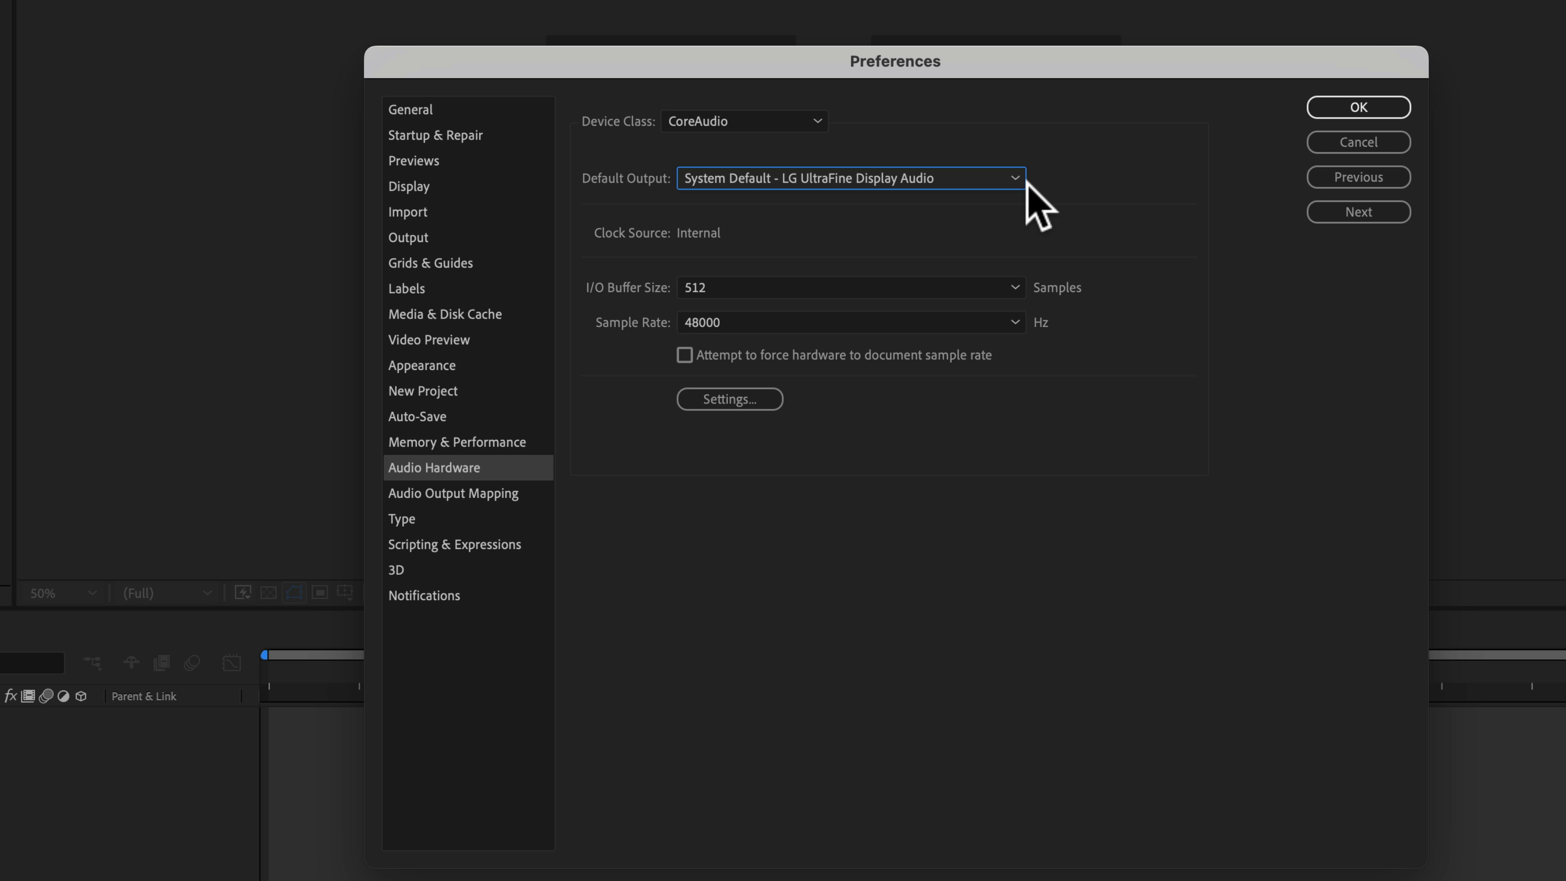
pyautogui.click(1338, 110)
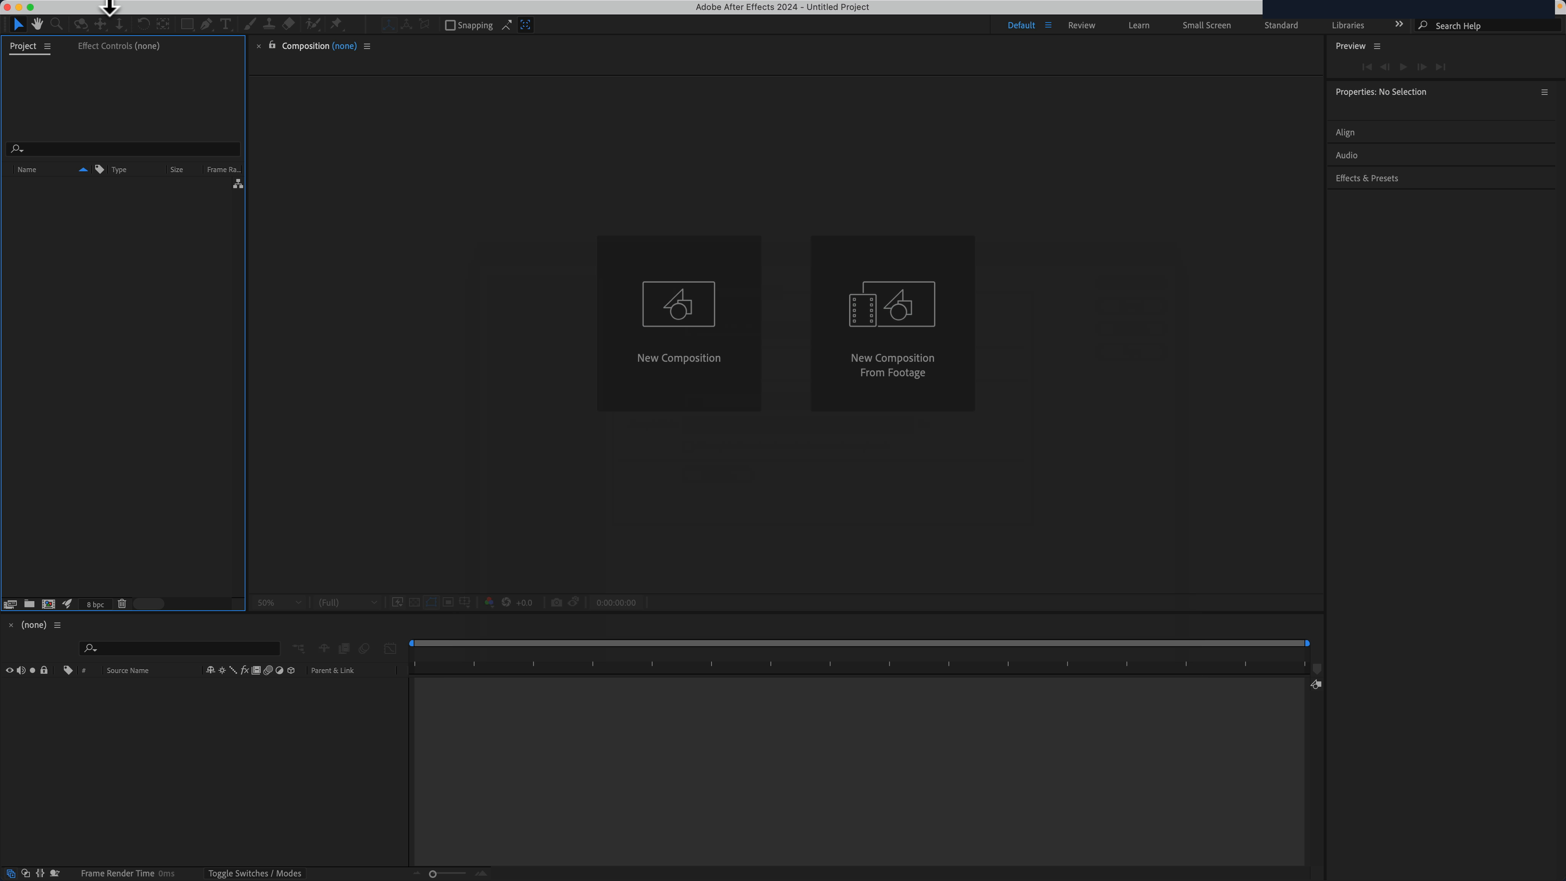
pyautogui.click(77, 9)
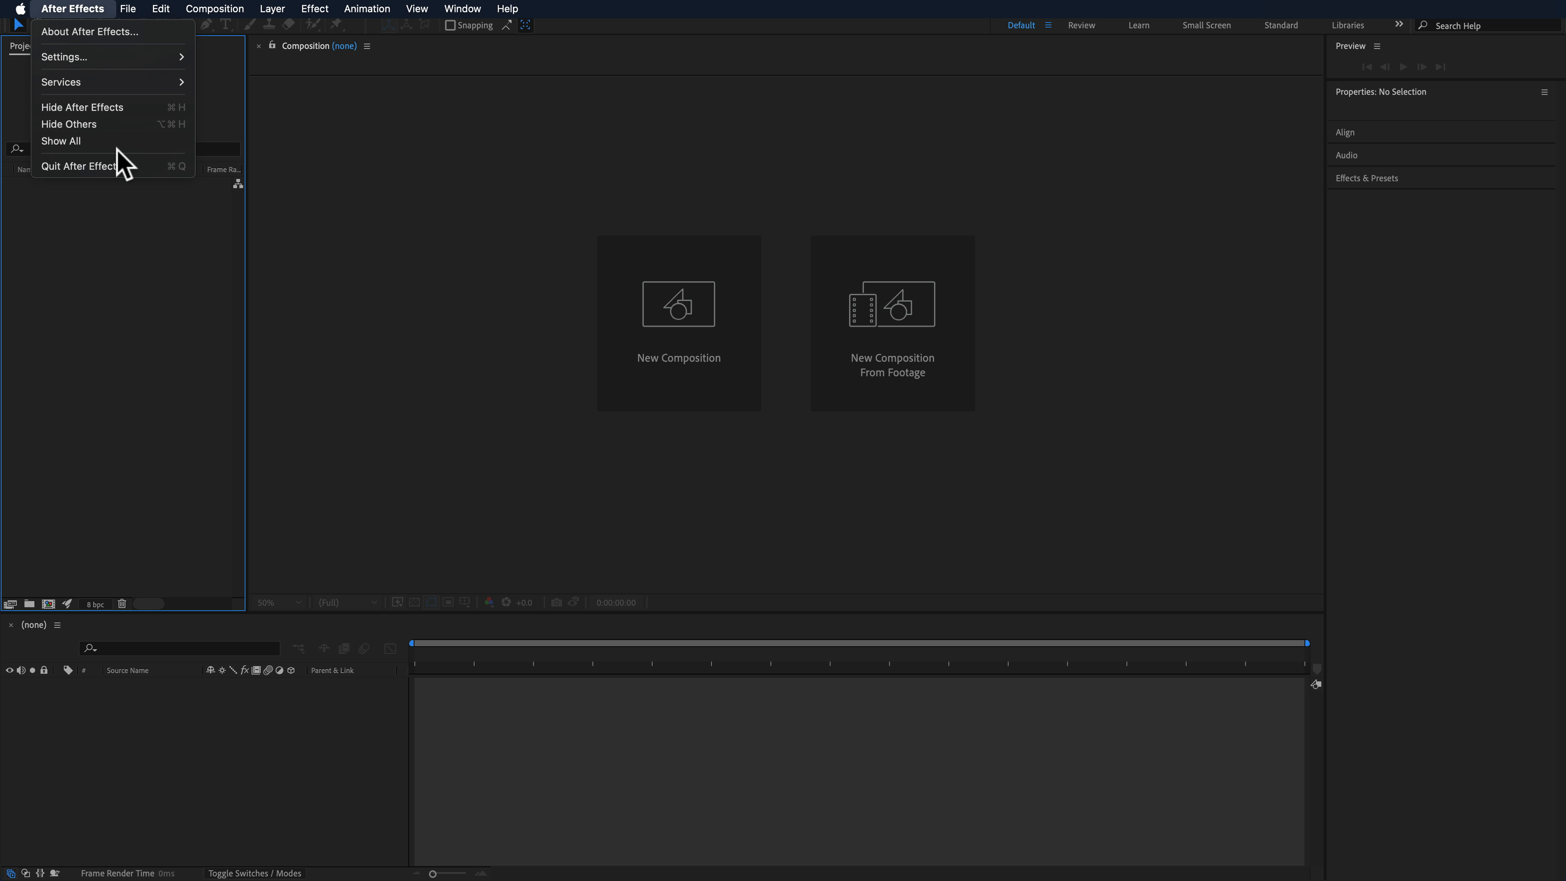
pyautogui.click(181, 355)
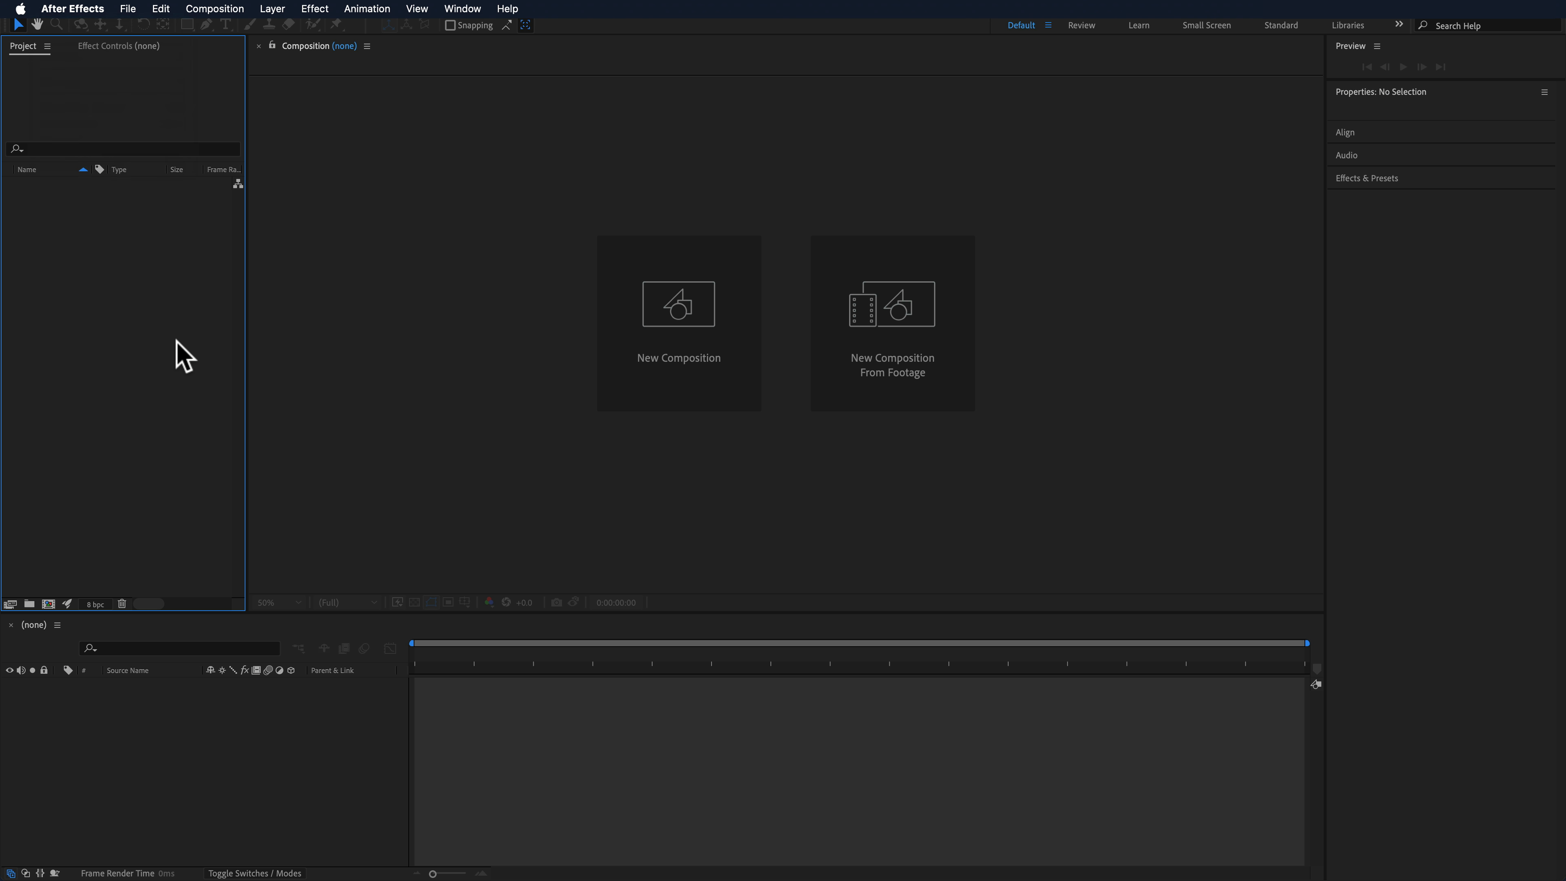